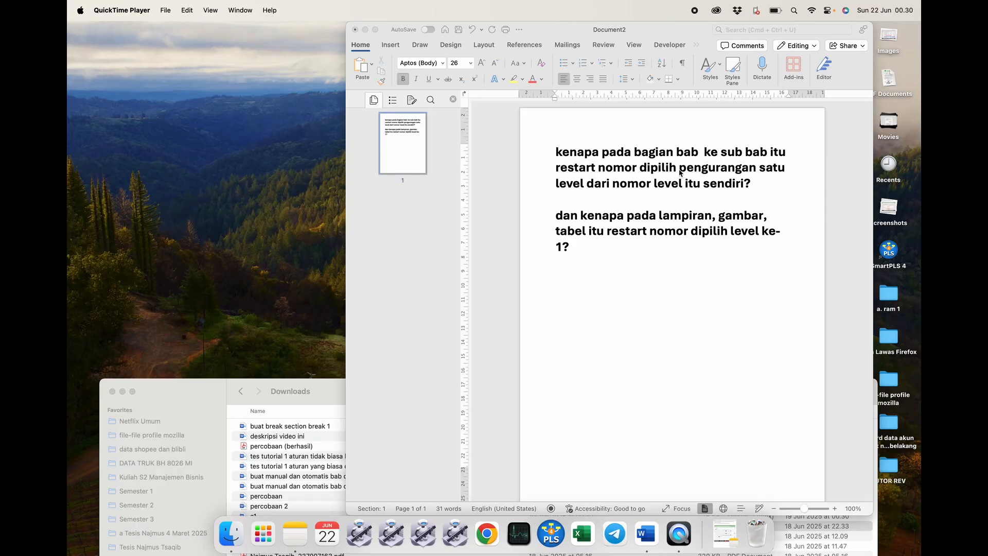
Insert the word "dengan" before "pengurangan" in the first question.
click(679, 168)
text(dengan)
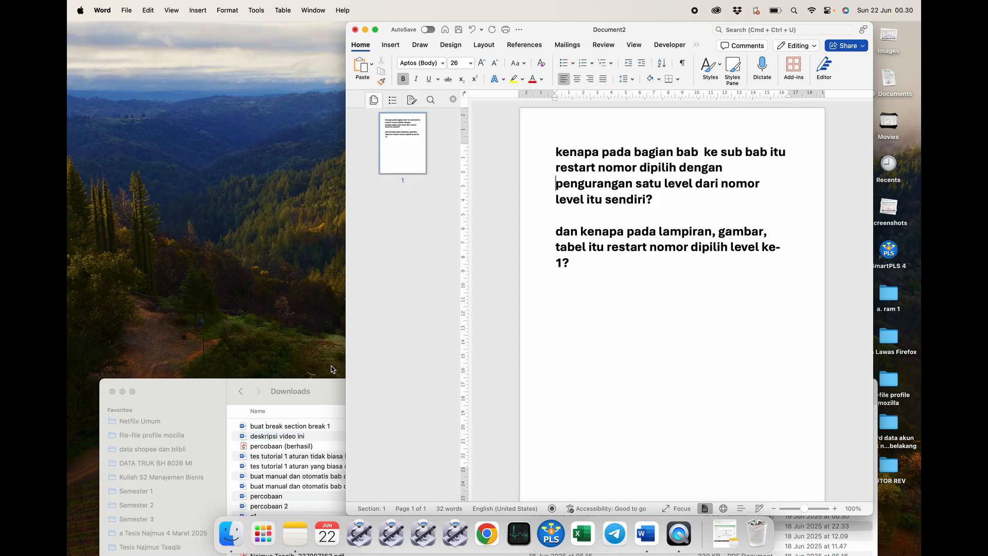
Open the document "tes tutorial 1 aturan yang biasa dipakai" from the Downloads folder in Finder.
click(338, 391)
drag(353, 385, 353, 367)
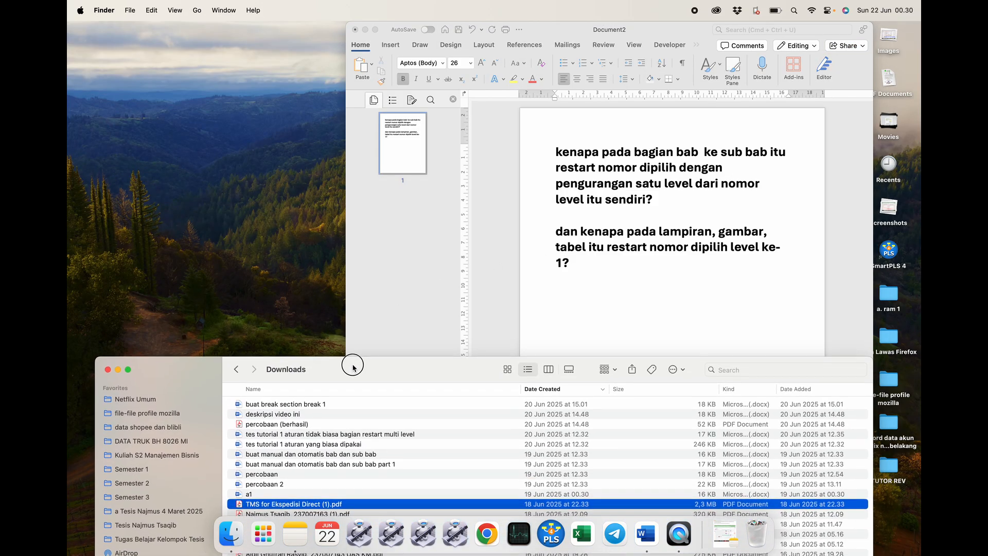
click(295, 436)
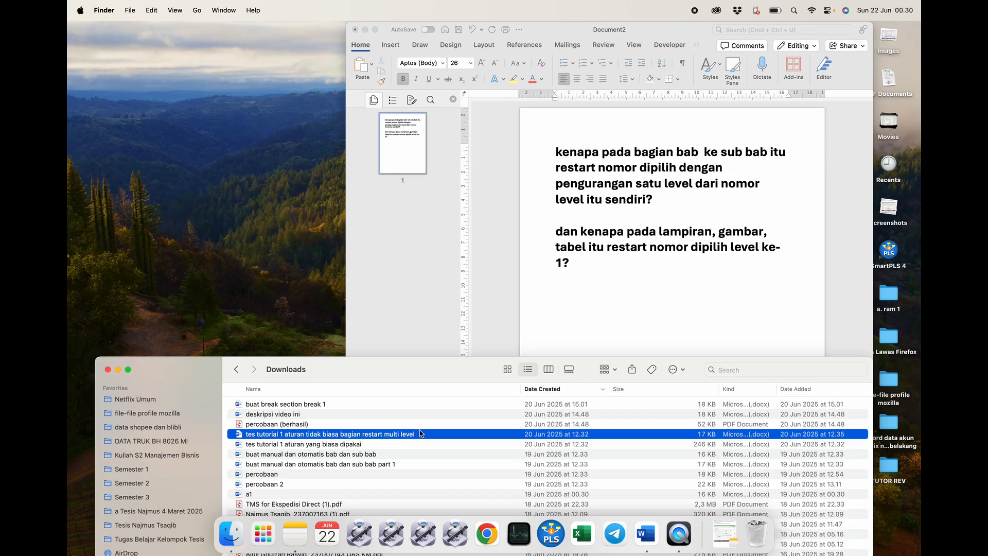
click(395, 444)
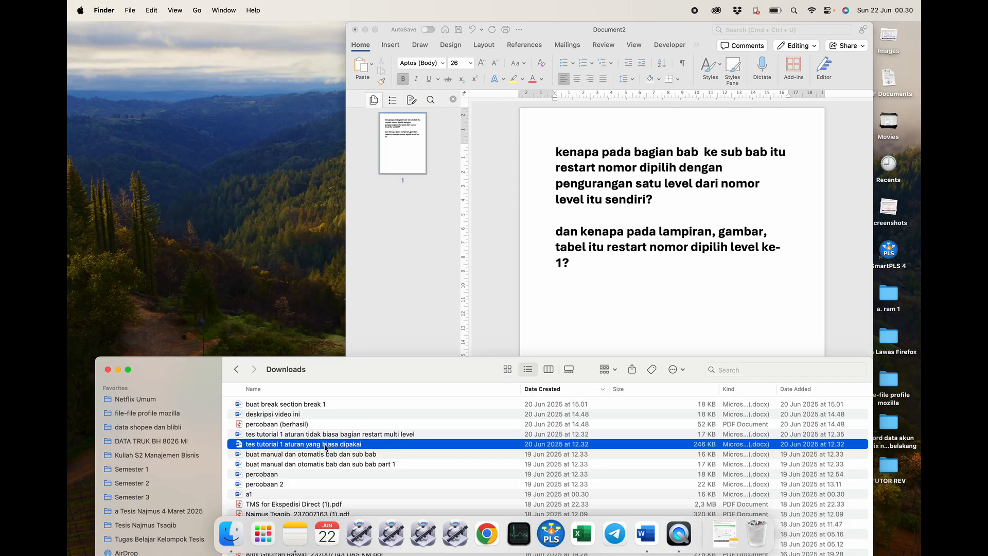
double_click(376, 445)
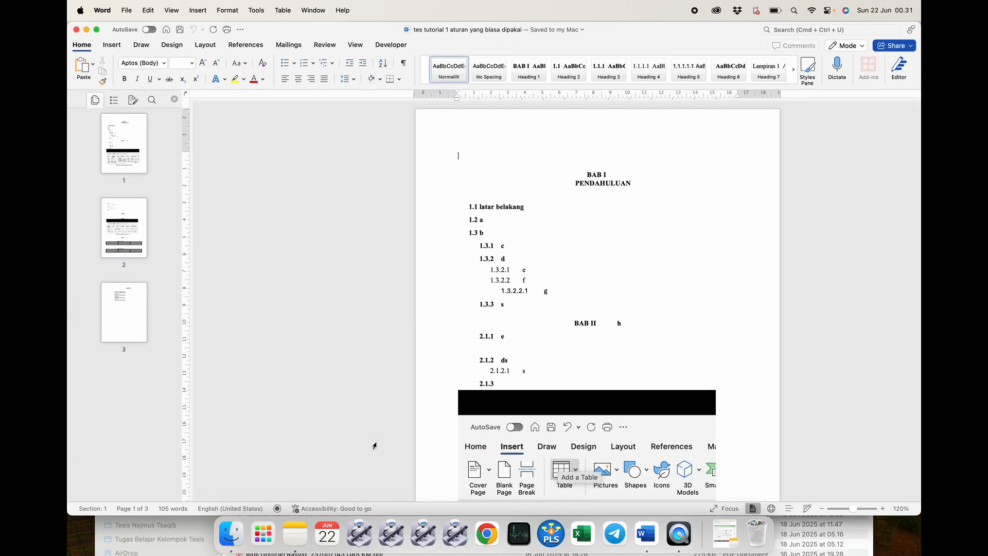
Narrow the tutorial document's window so the question text in Document2 shows beside it, keeping the tutorial document active.
drag(920, 187, 514, 203)
click(559, 256)
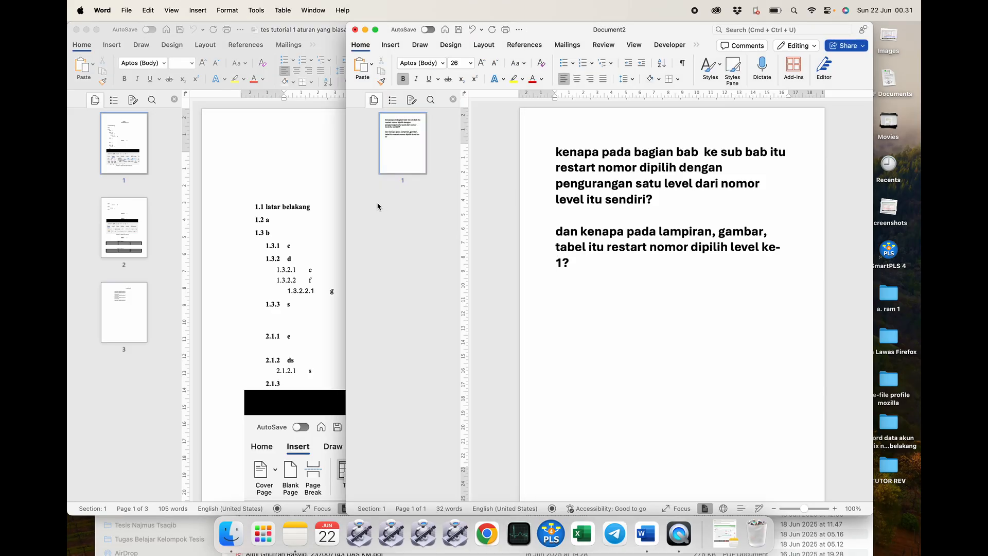
click(345, 213)
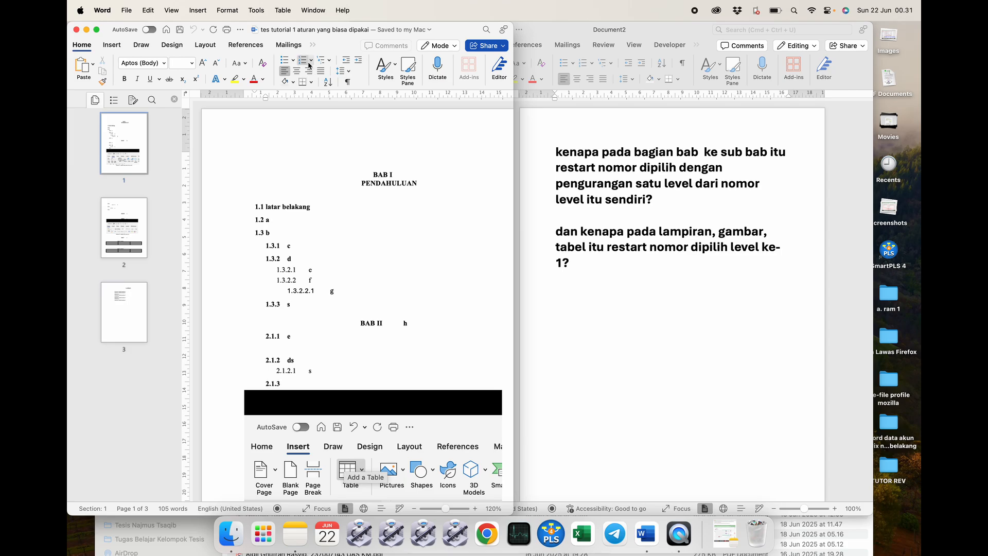
Check which numbering scheme the multilevel list style "contoh multi level 1" uses and accept its settings.
click(82, 45)
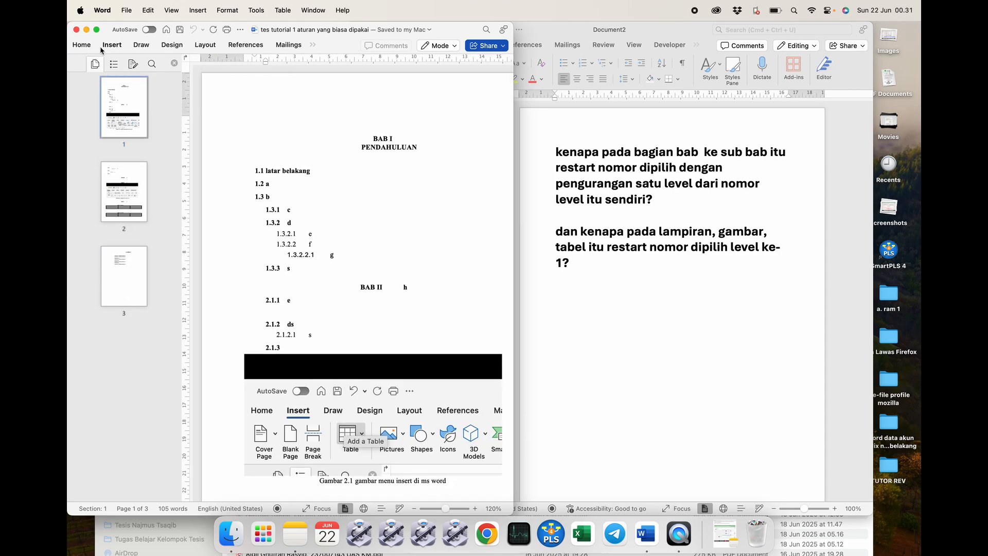
click(82, 45)
click(324, 61)
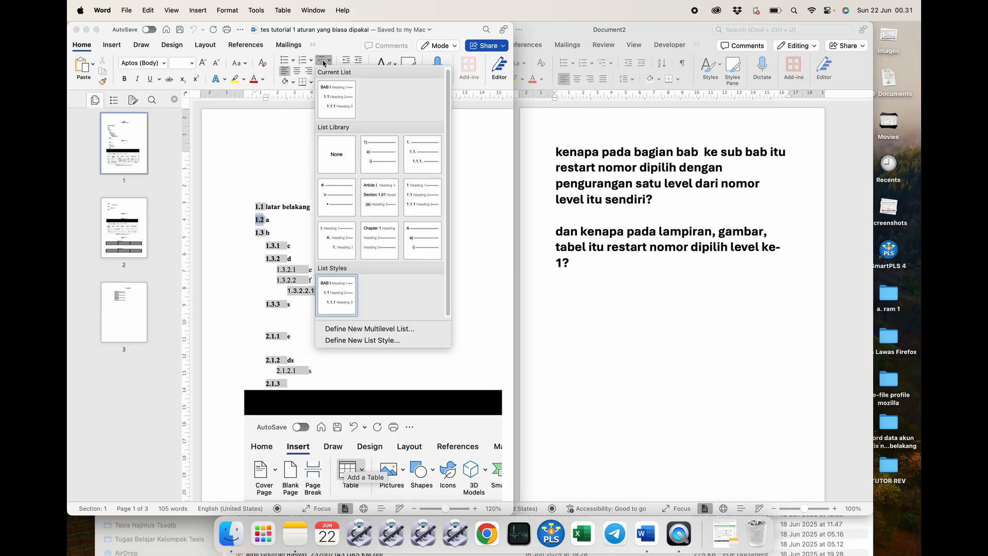
right_click(338, 283)
click(349, 288)
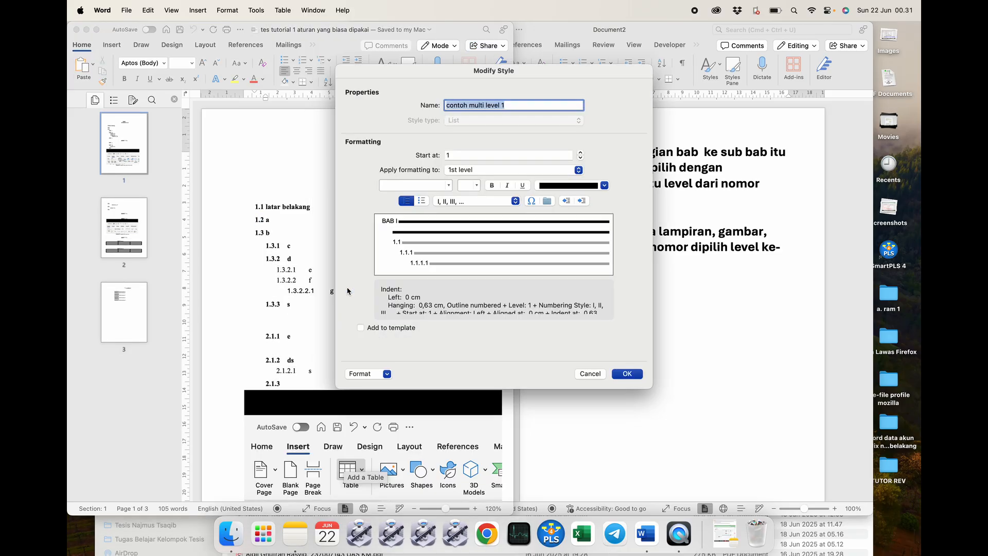
click(388, 376)
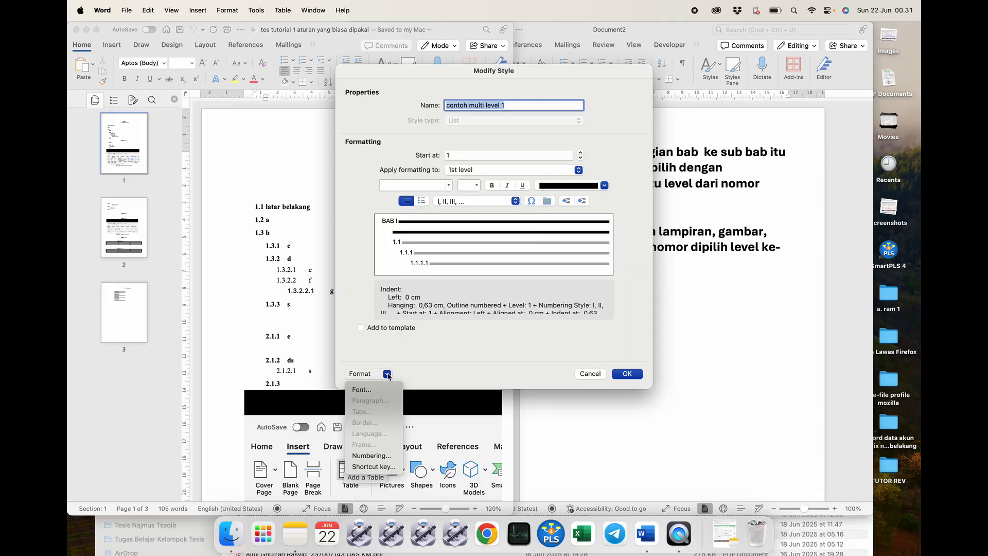
click(378, 455)
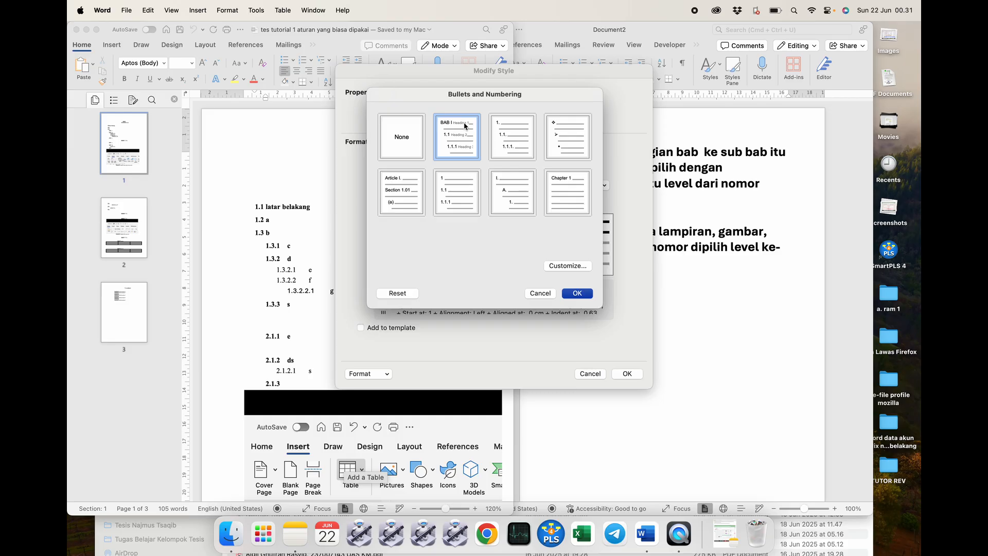
click(576, 294)
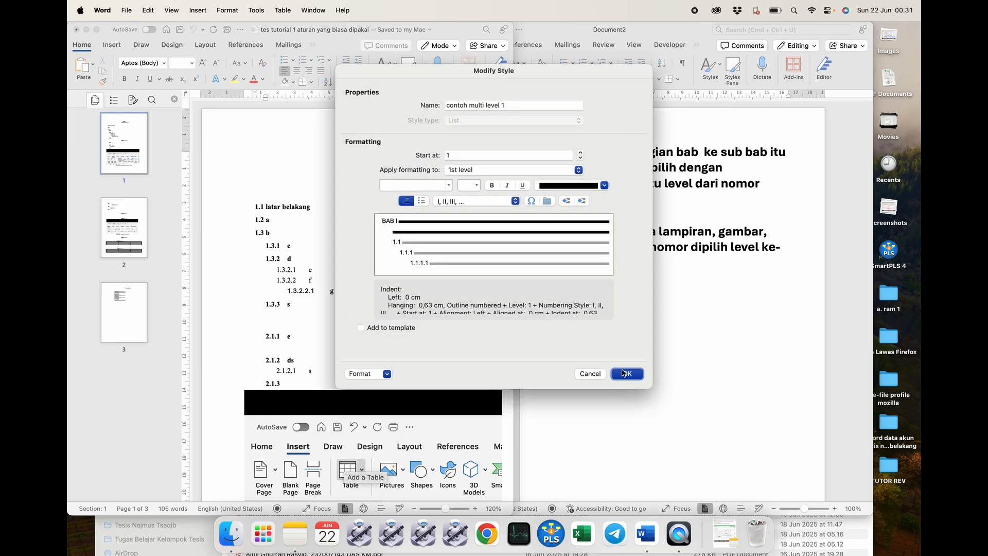
click(624, 373)
Display the document's full list of styles and look at the options available for Heading 1.
click(322, 61)
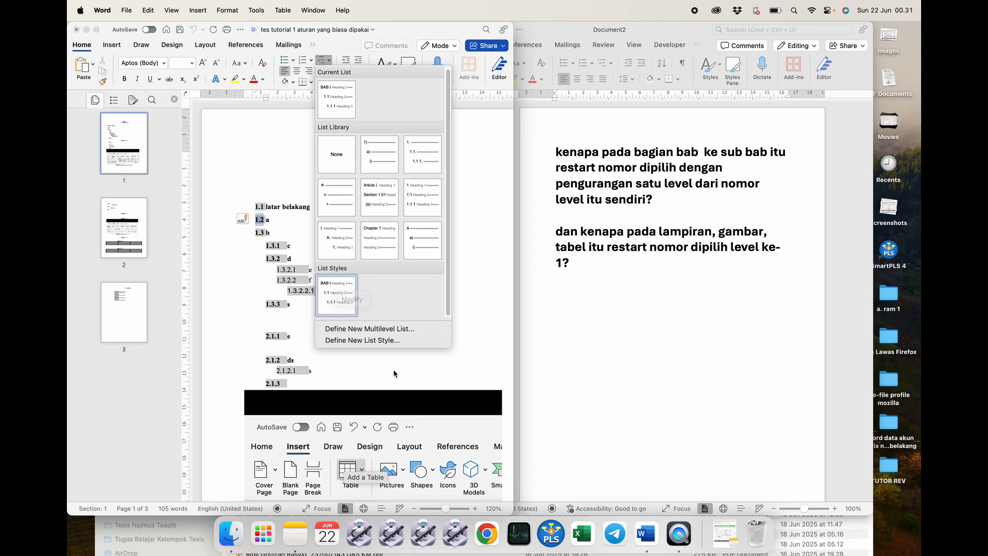
click(488, 206)
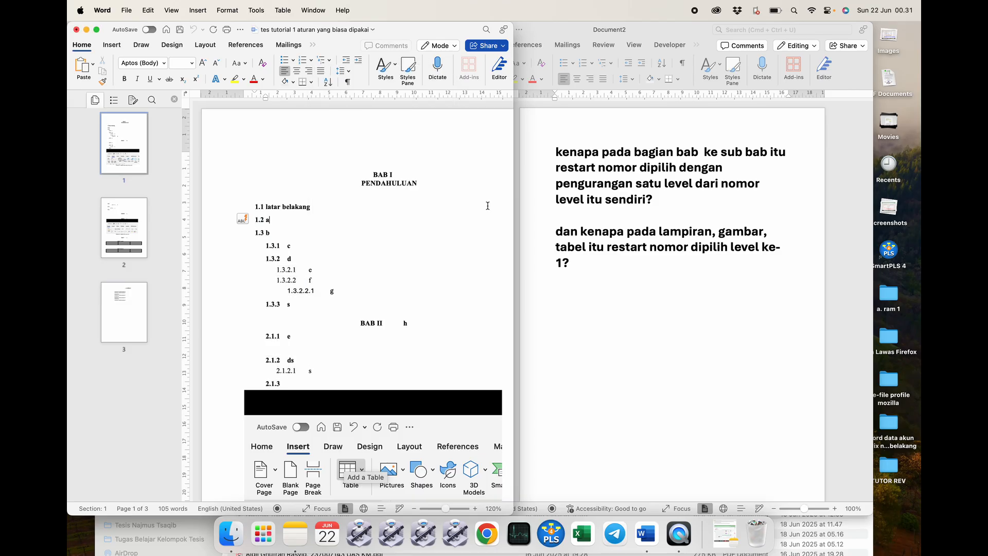
click(410, 70)
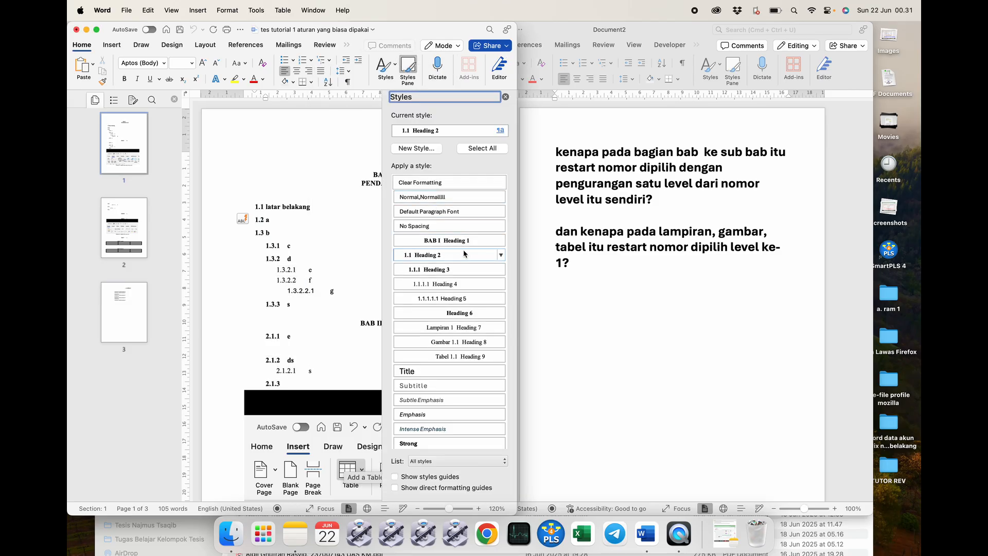
click(501, 240)
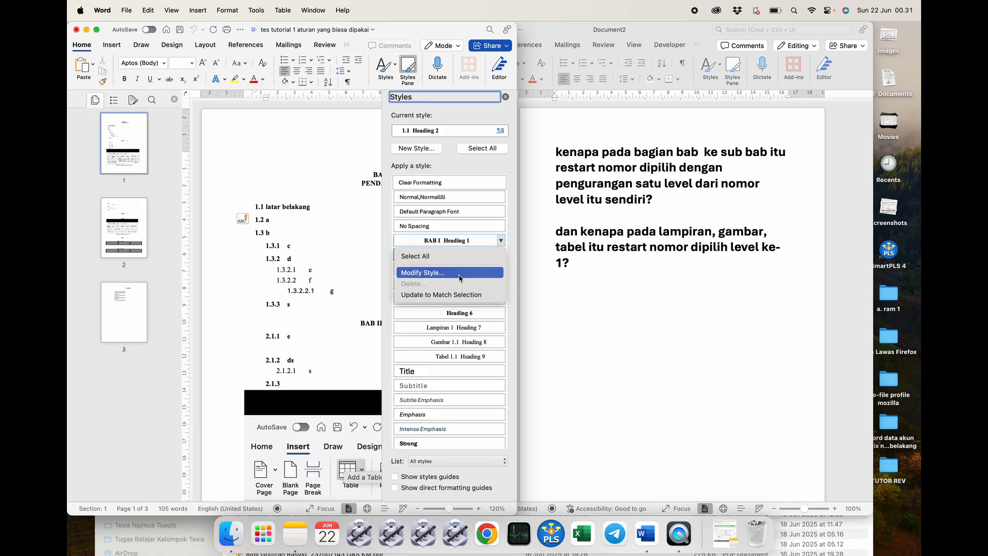
key(Escape)
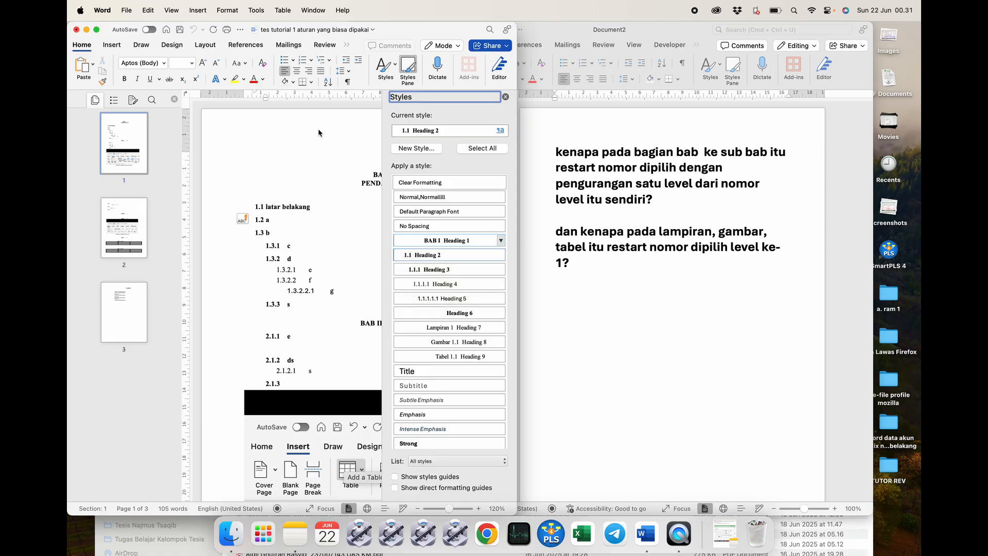
click(320, 61)
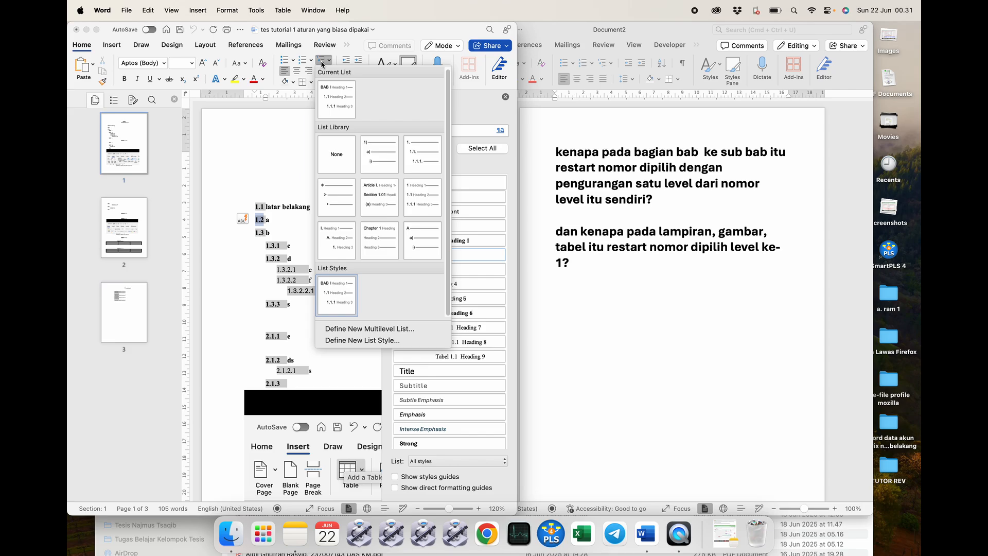
click(83, 45)
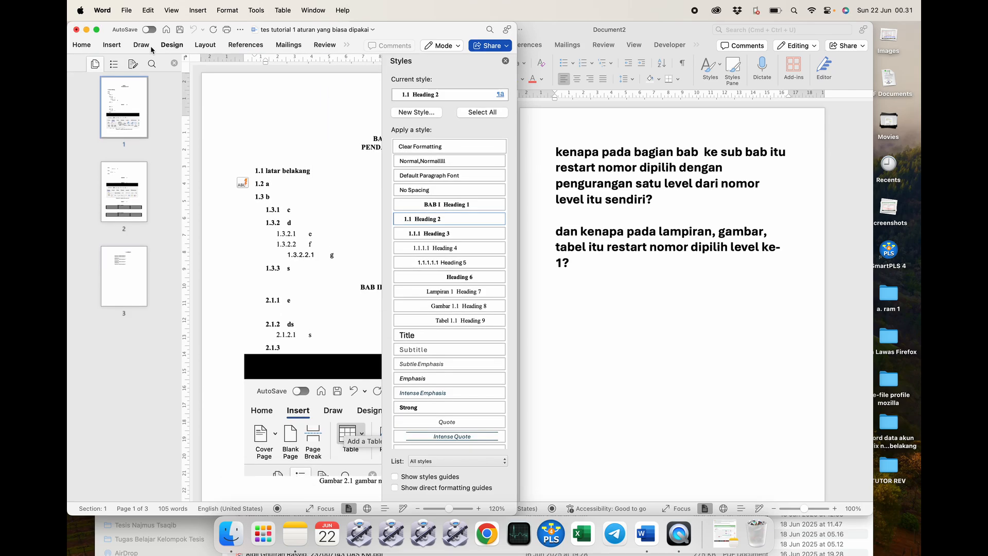
click(81, 46)
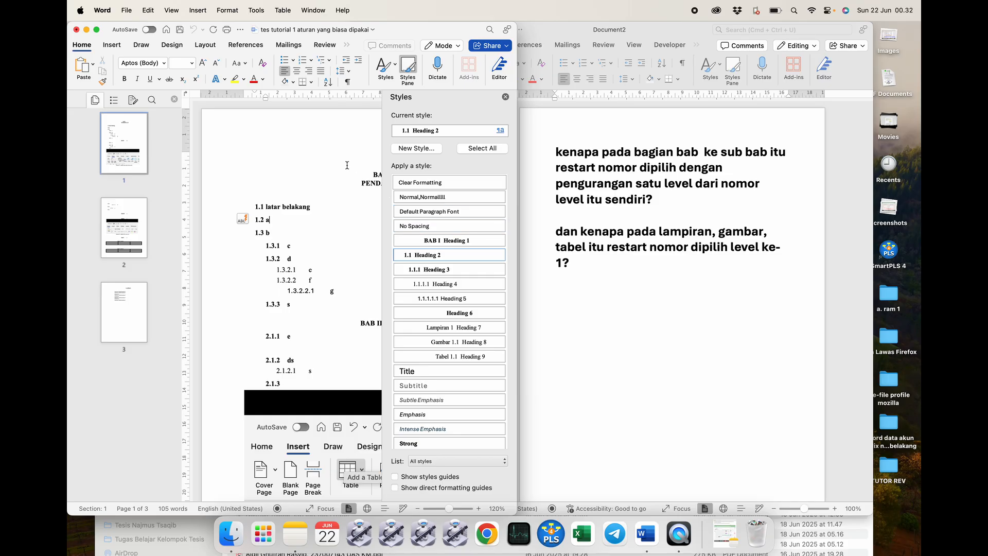
Place the text cursor in the BAB I heading and hide the list of styles.
click(376, 175)
click(321, 60)
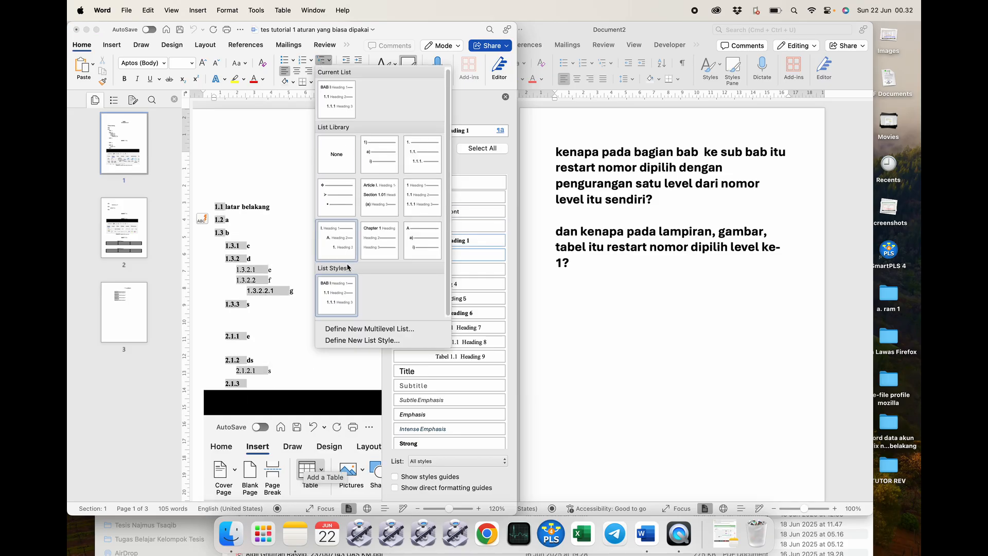
click(284, 157)
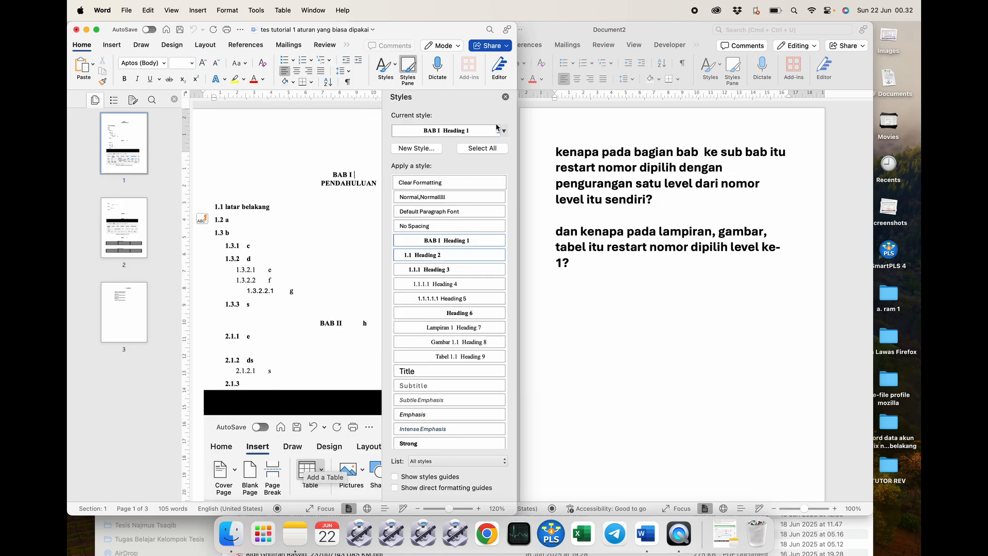
click(505, 97)
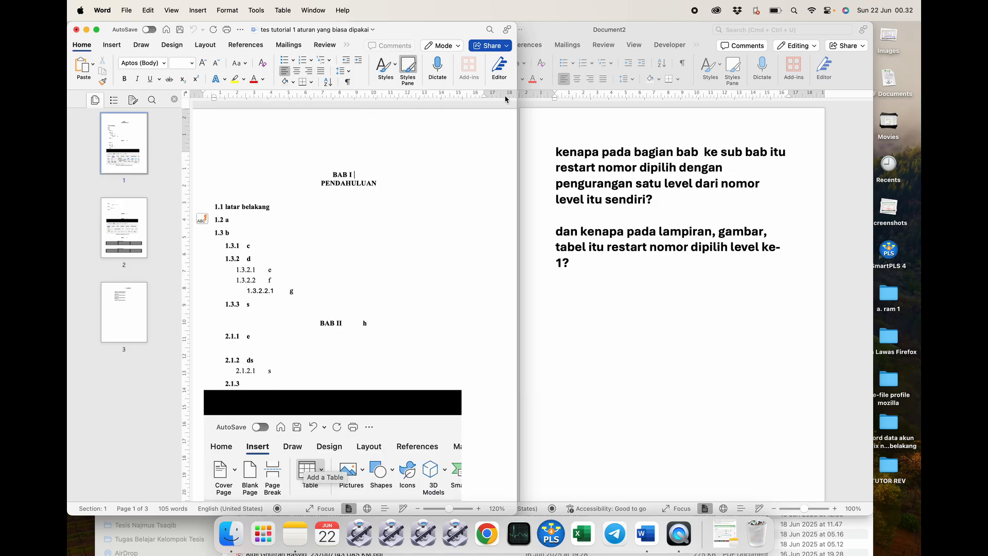
click(87, 47)
click(90, 47)
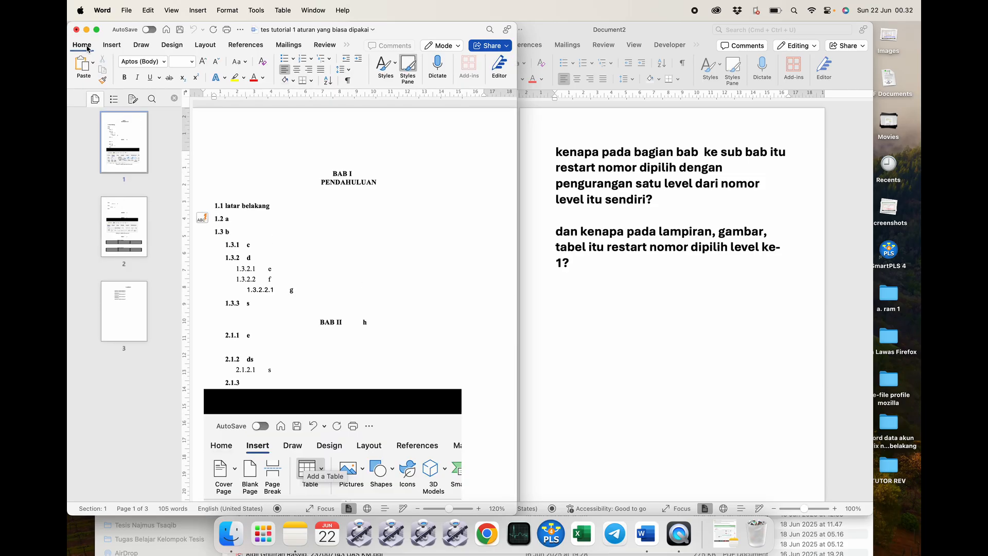
Open the multilevel list style "contoh multi level 1" for modification.
click(321, 60)
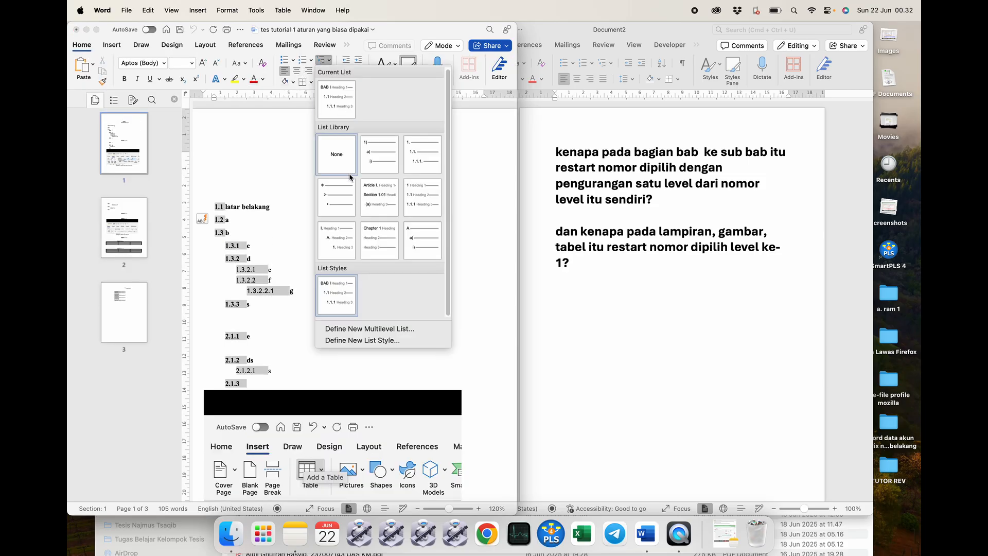
right_click(334, 287)
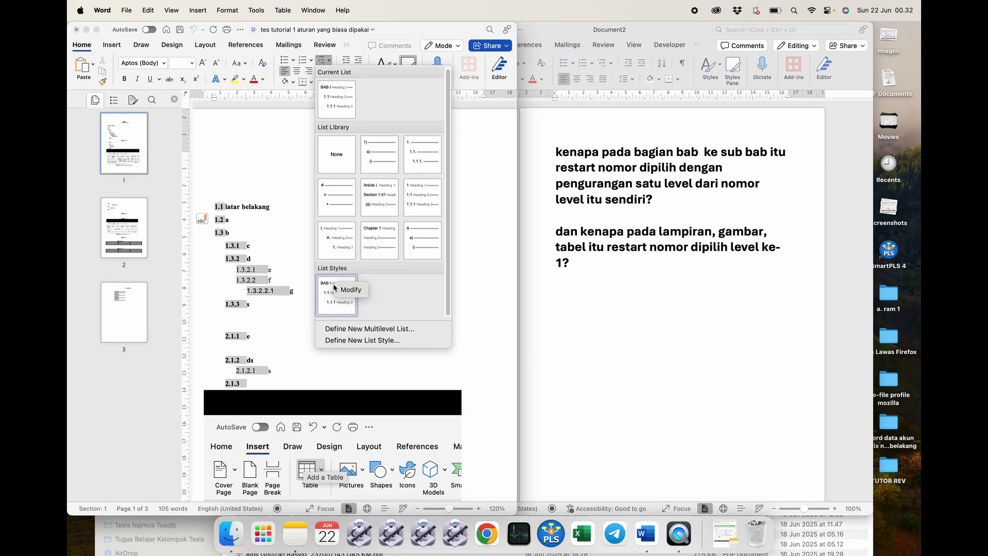
click(352, 290)
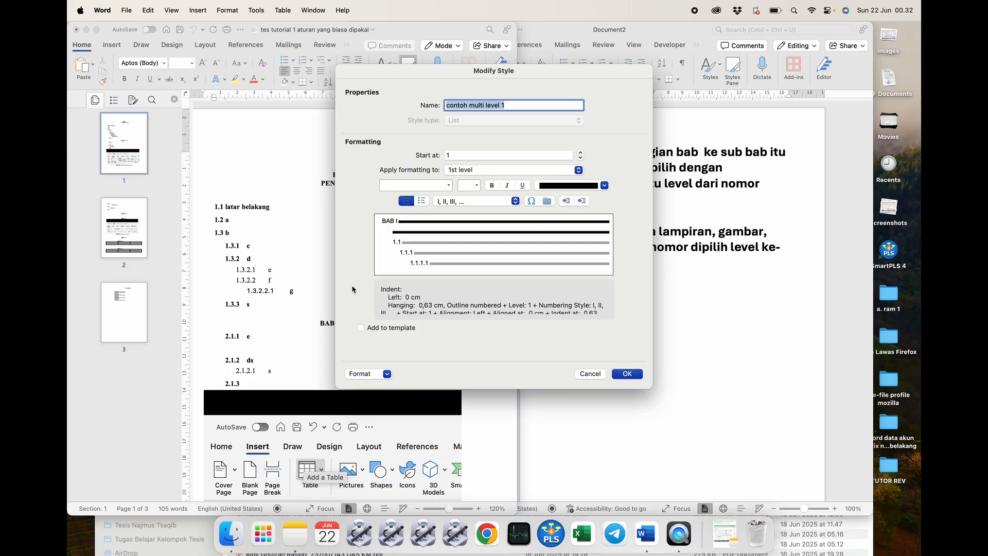
click(388, 374)
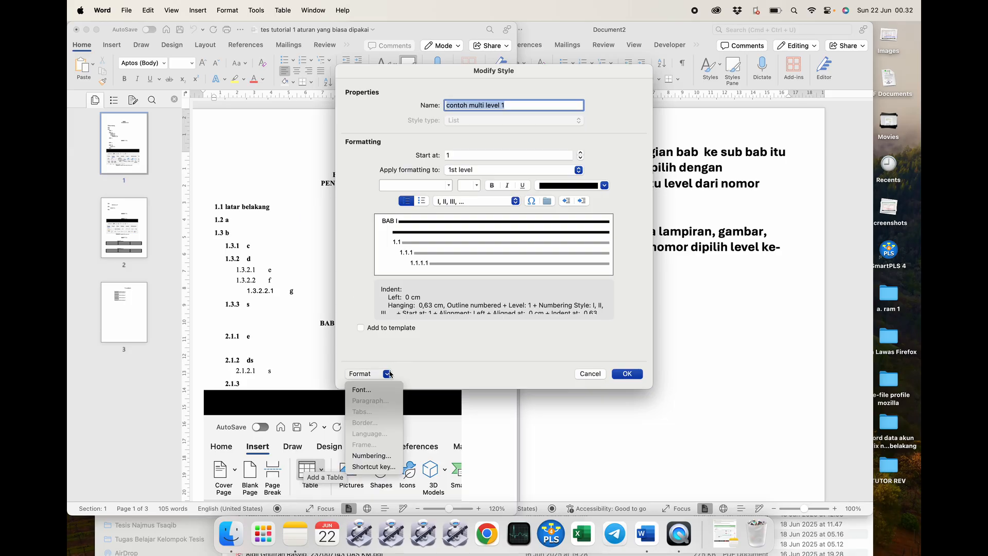
click(379, 456)
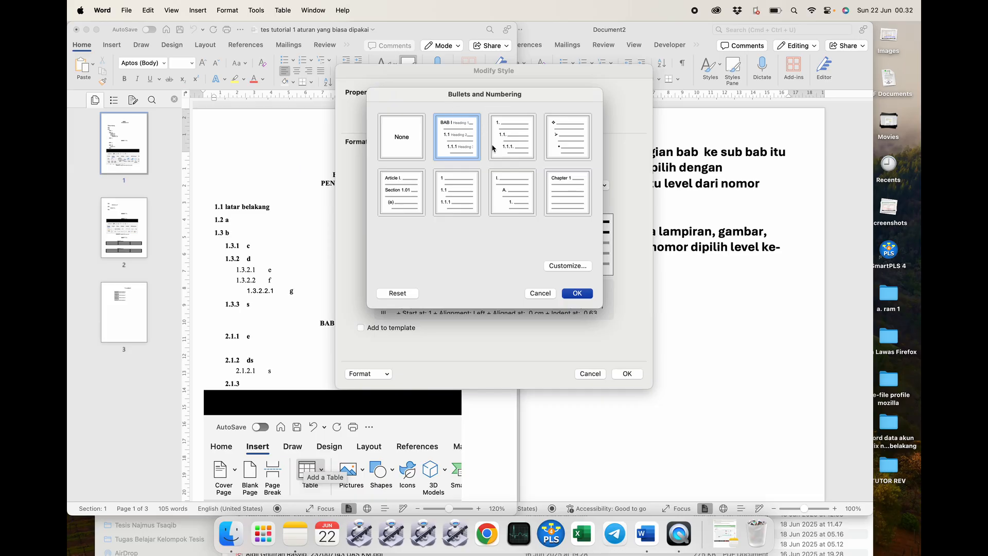
click(568, 266)
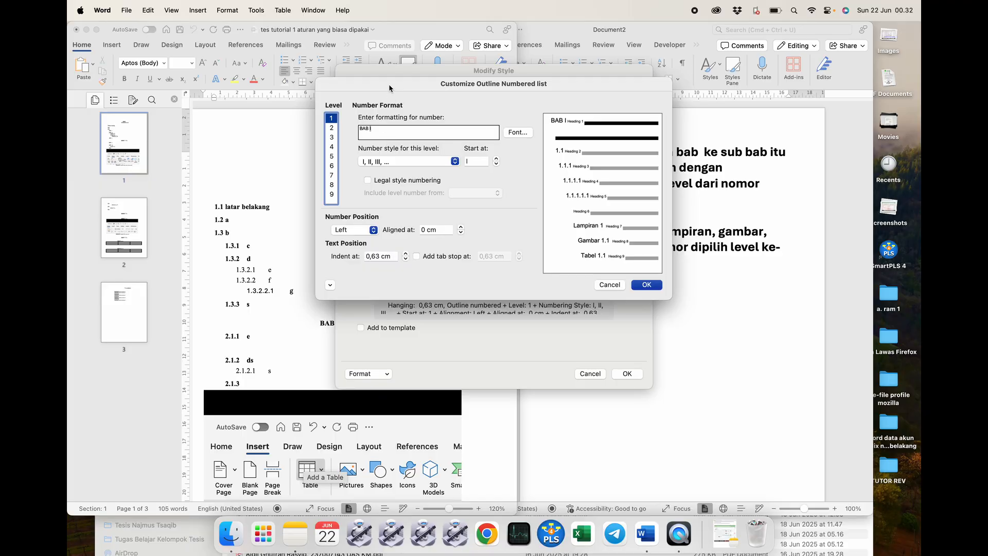
drag(390, 84, 288, 87)
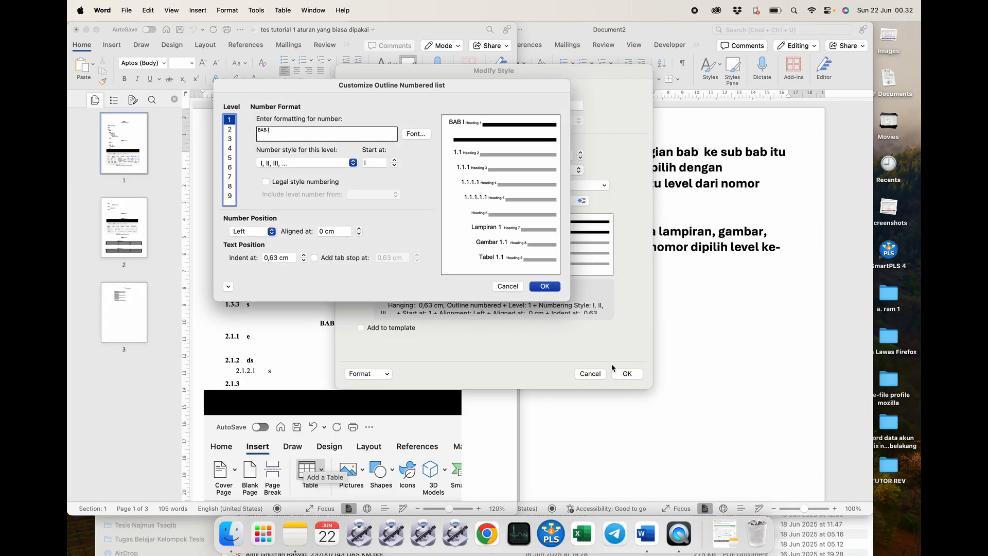
click(514, 287)
click(540, 293)
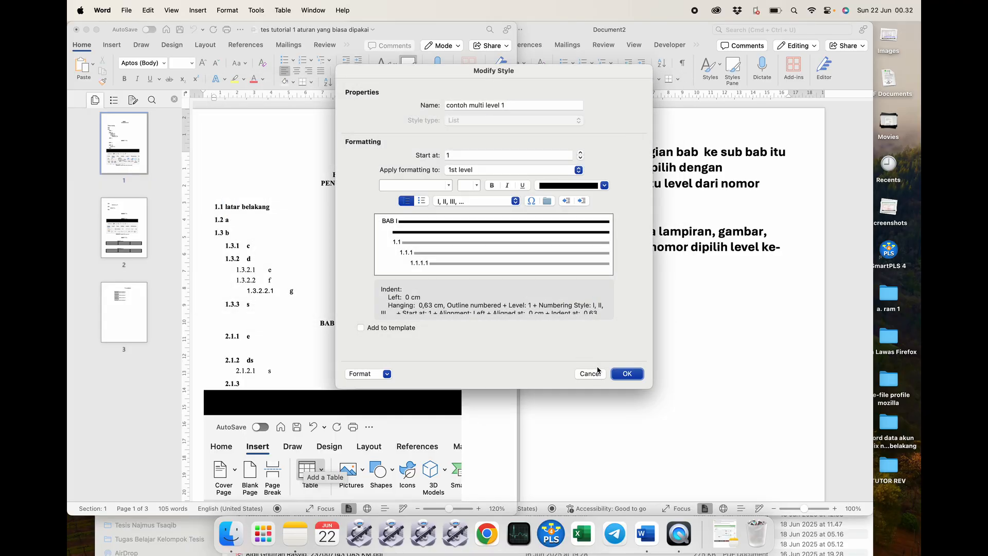
Open the outline numbering customization of the list style "contoh multi level 1" and position its dialog clear of the notes document.
drag(525, 71, 367, 57)
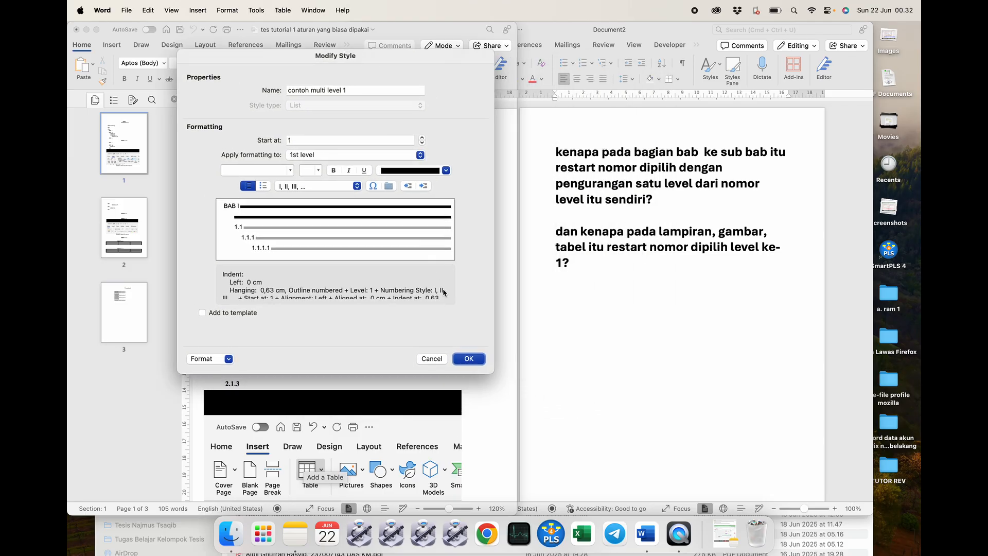
click(229, 359)
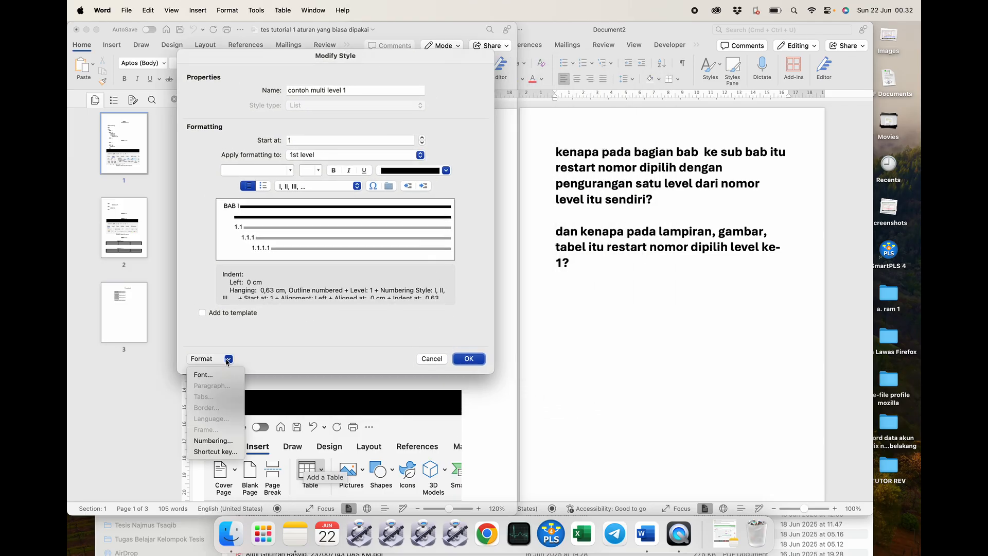
click(213, 441)
drag(435, 102, 291, 100)
click(431, 271)
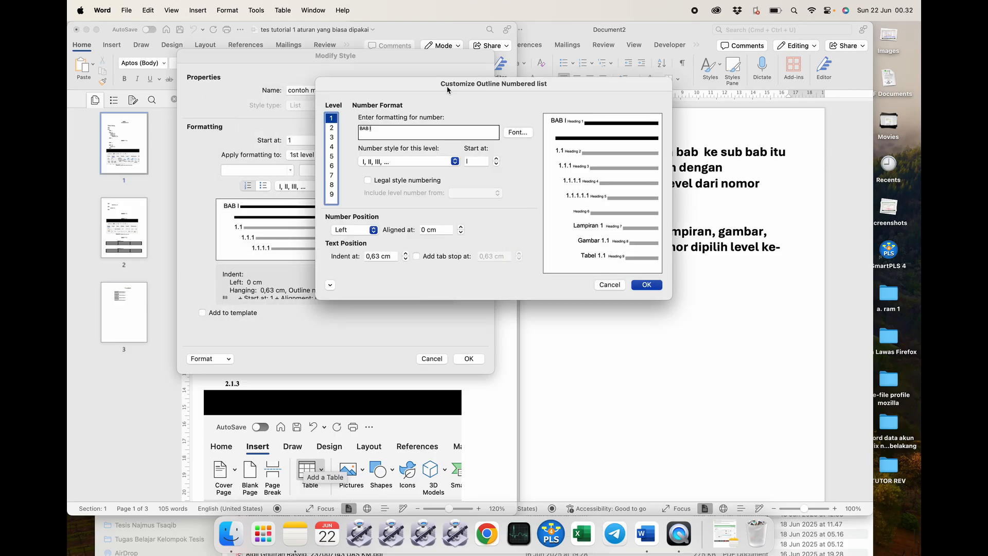
drag(434, 88, 241, 106)
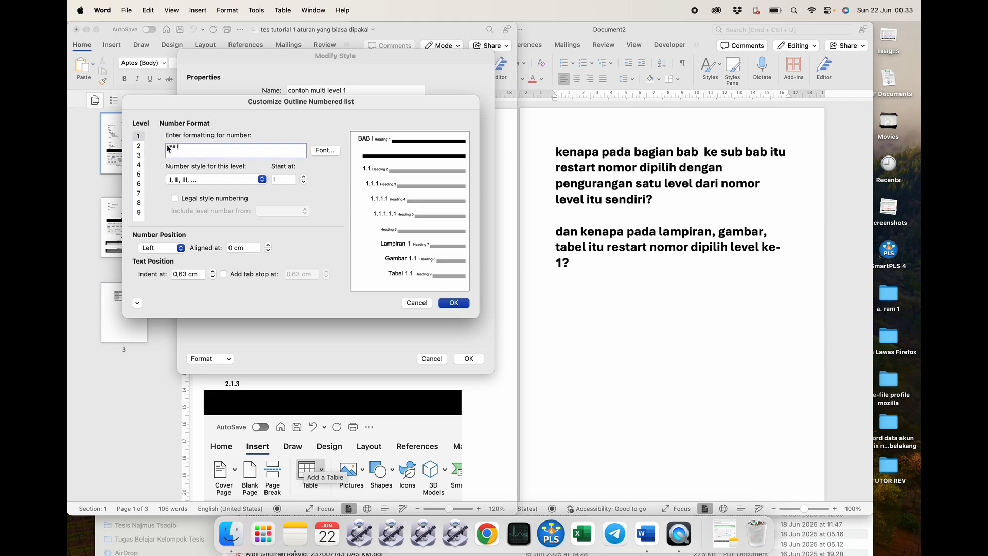
Expand the advanced numbering options and check the restart-numbering level for each of levels 2 through 6.
click(149, 146)
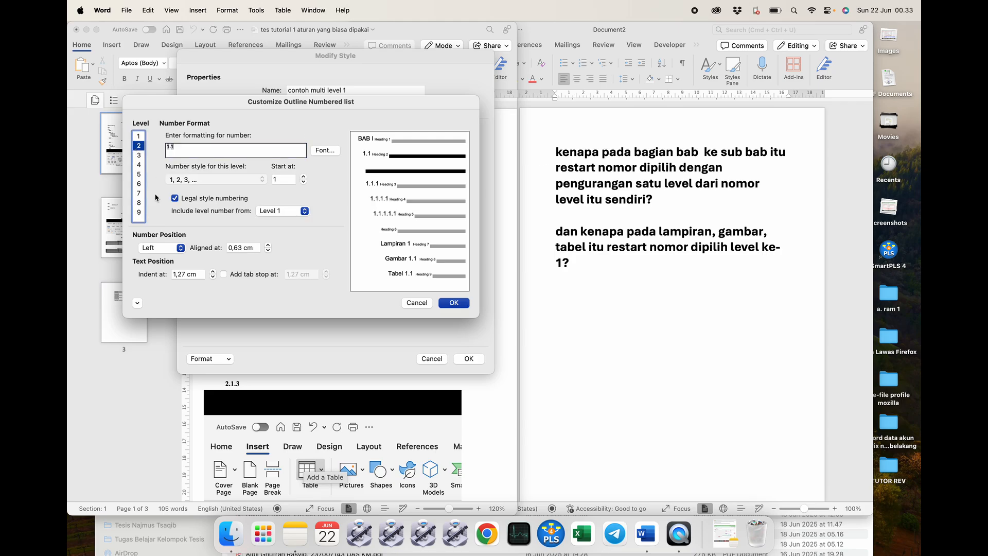
click(137, 304)
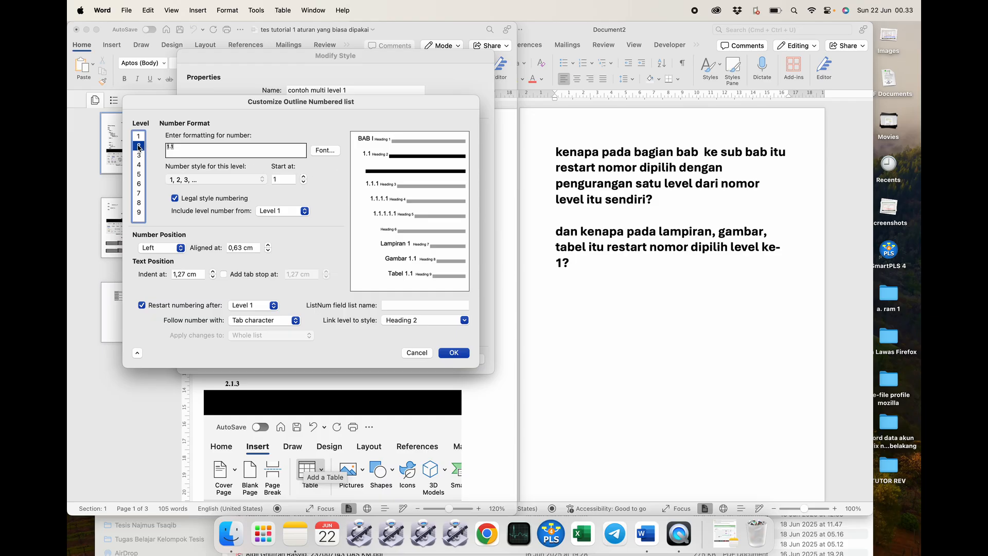
click(244, 306)
click(249, 307)
click(139, 156)
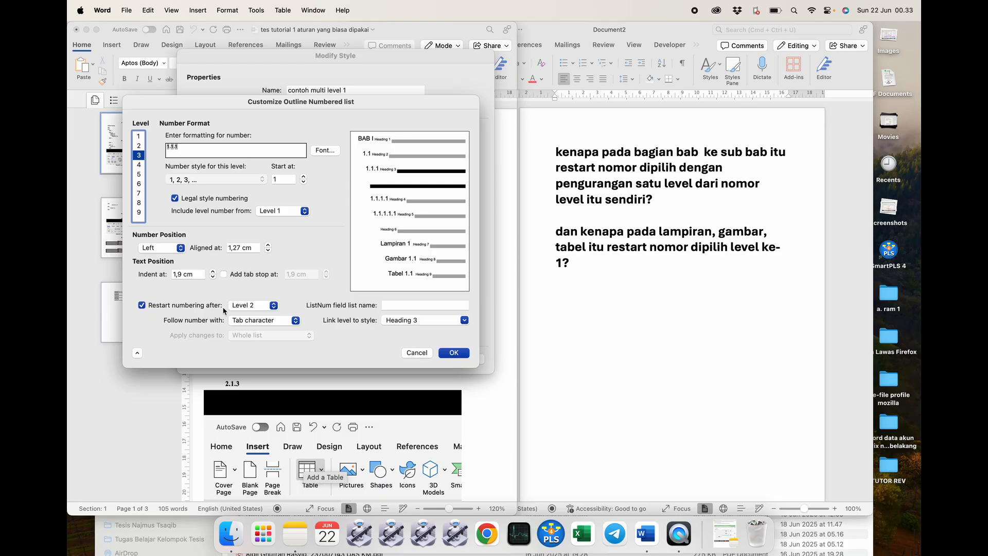
click(257, 304)
click(256, 304)
click(139, 165)
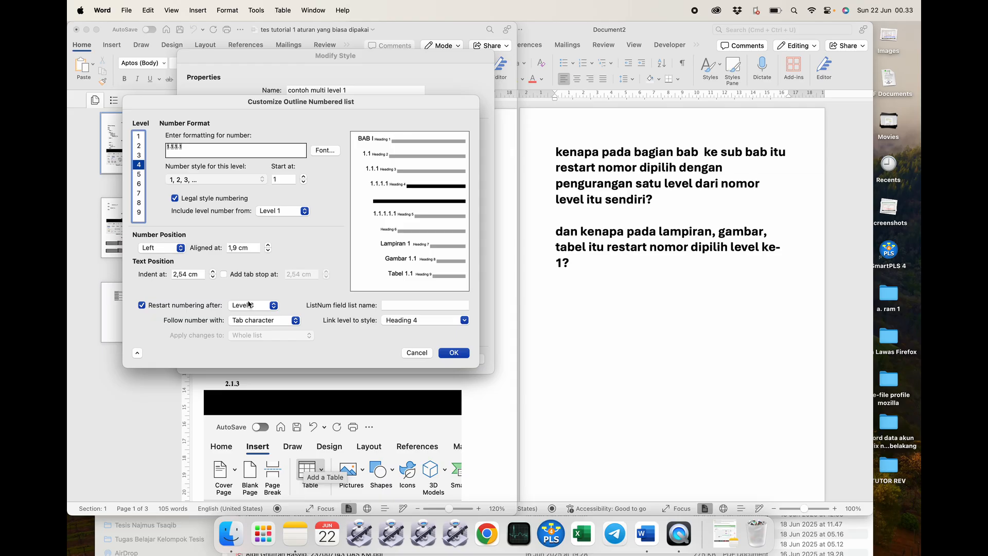
click(142, 175)
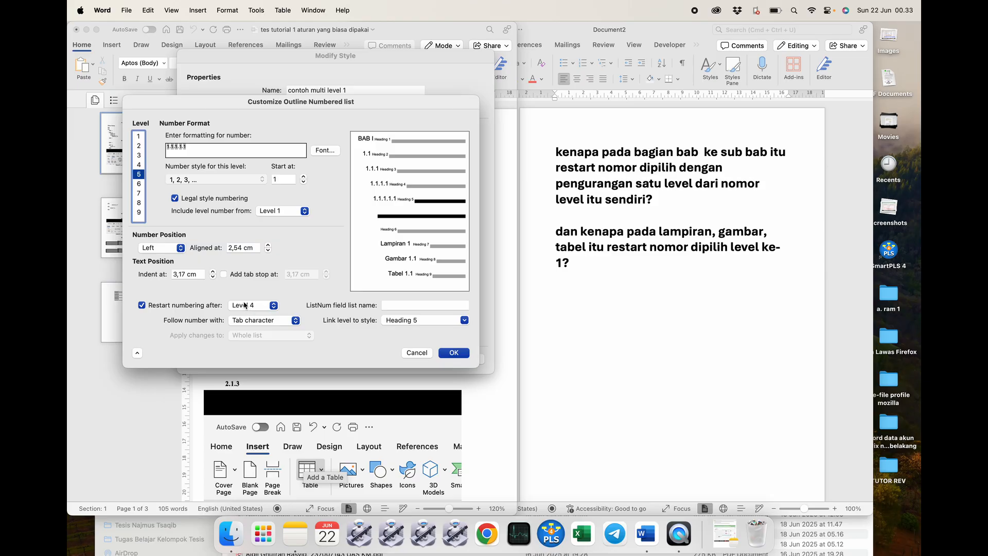
click(146, 186)
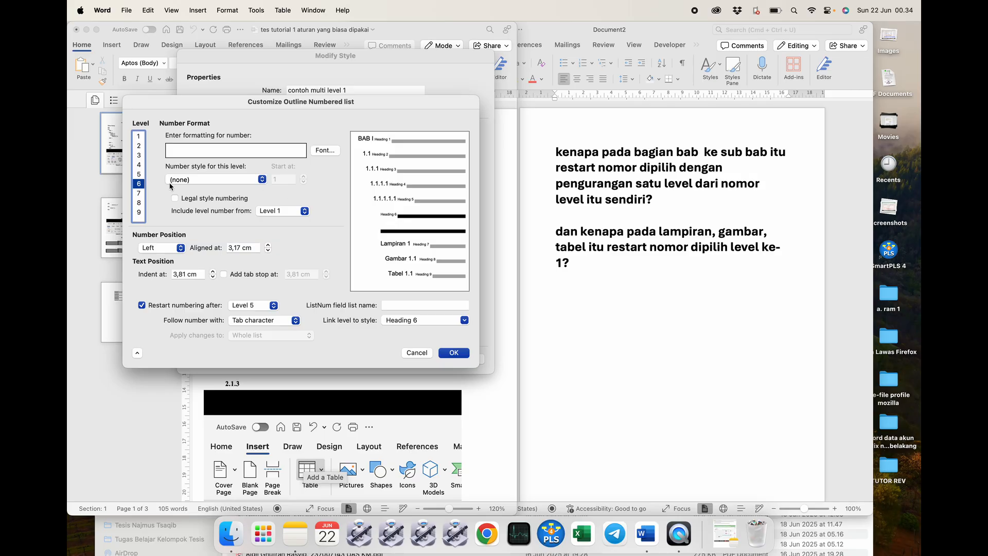
Check the restart-numbering level for the Lampiran, Gambar and Tabel levels 7 to 9, and leave the style settings without changes.
click(144, 194)
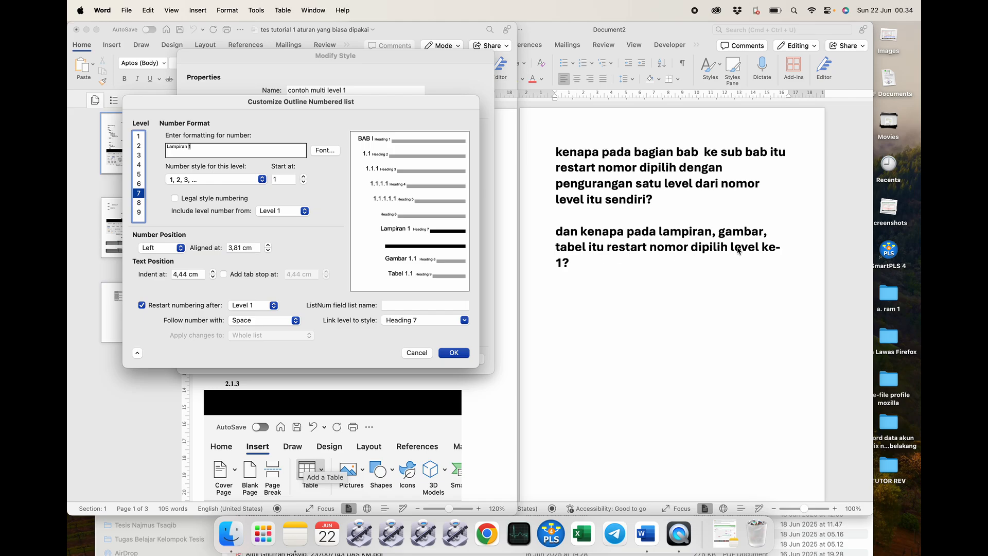
click(254, 307)
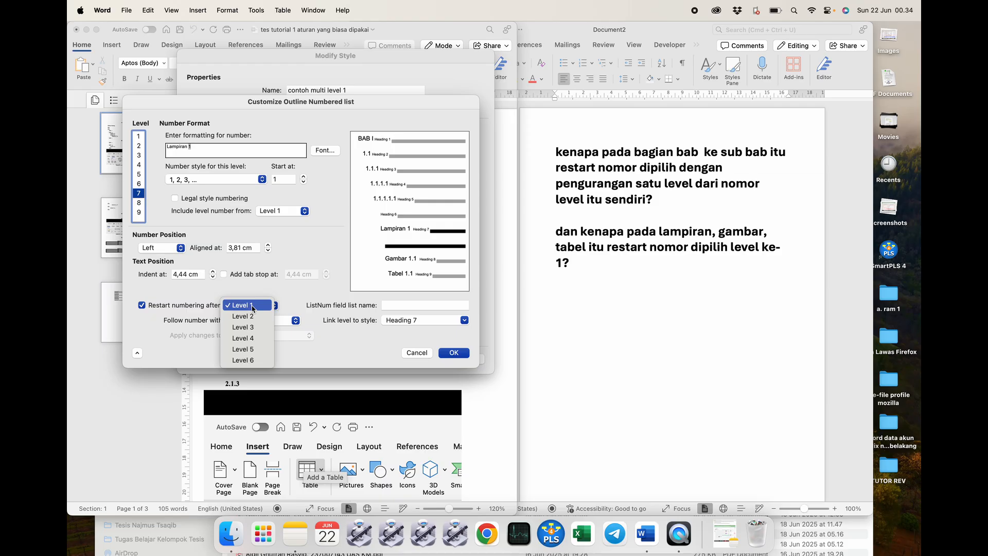
click(252, 307)
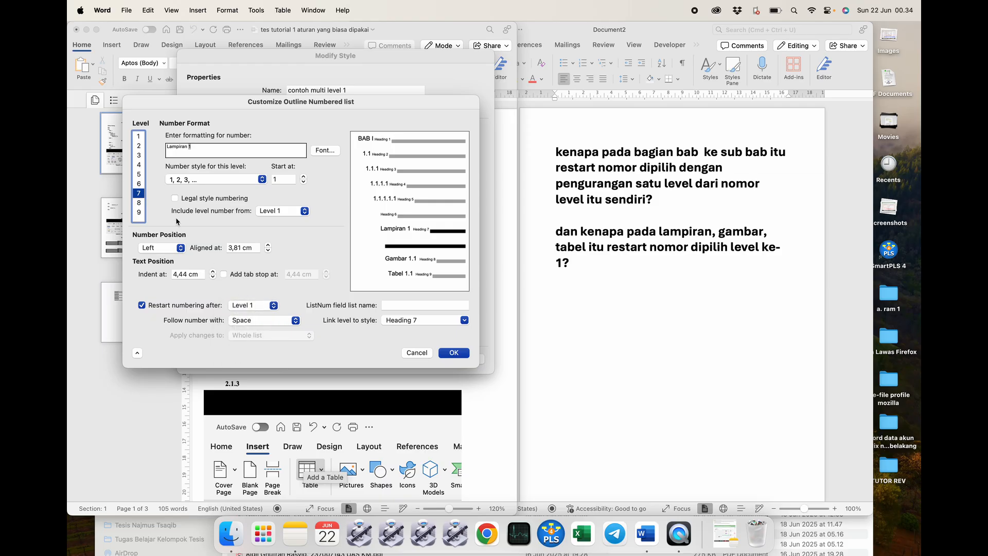
click(142, 203)
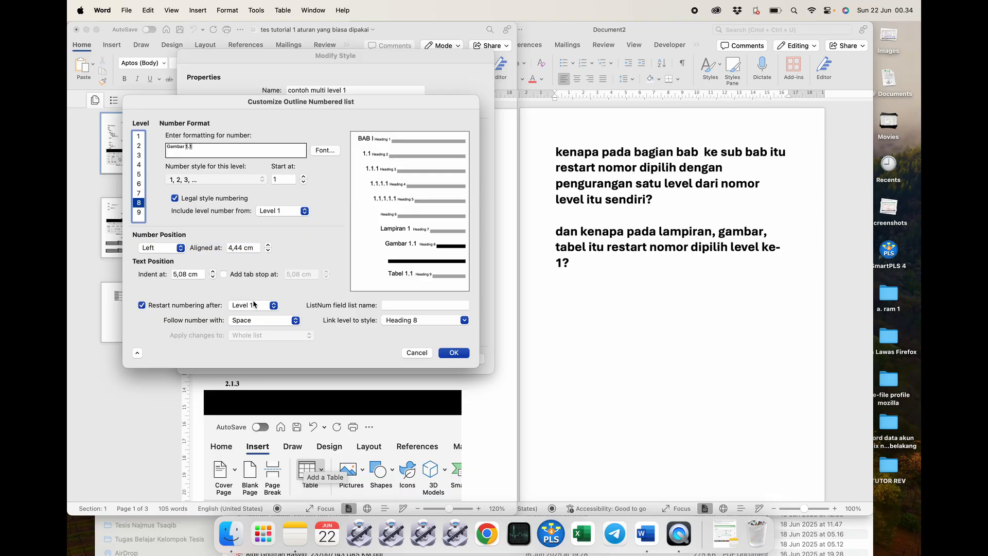
click(140, 213)
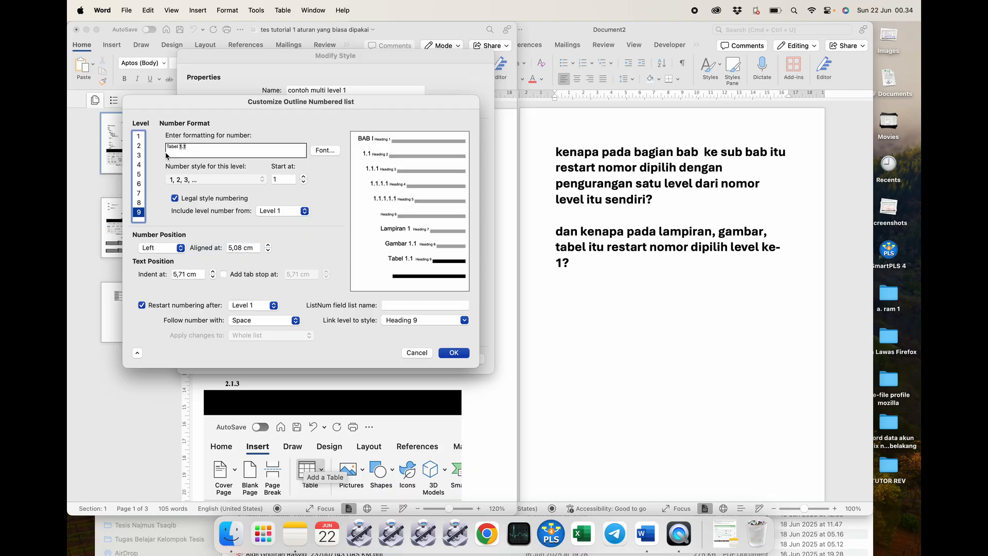
click(420, 354)
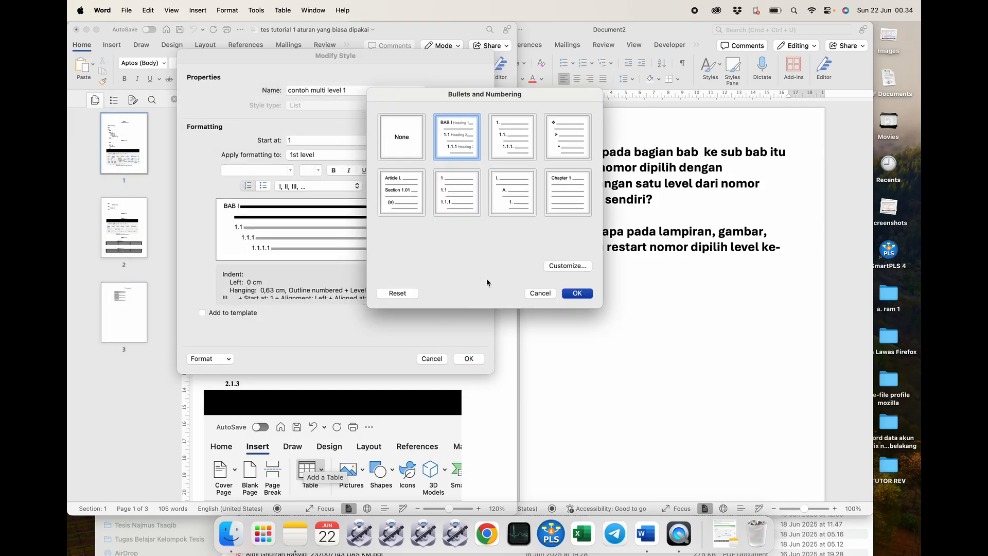
click(536, 292)
click(442, 357)
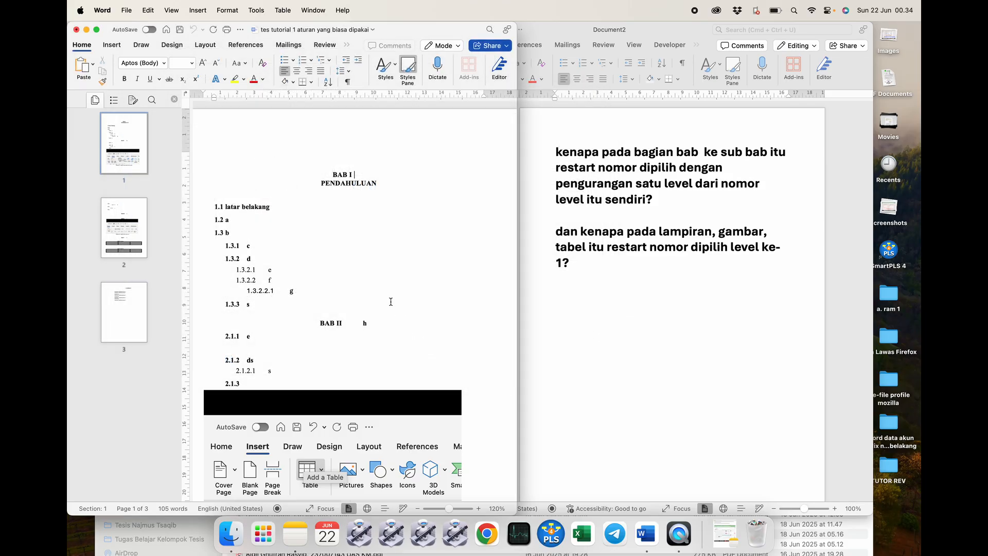
Examine the heading numbers under BAB I level by level, from the chapter title down to the fifth-level heading and back to 1.3.
click(252, 258)
click(337, 176)
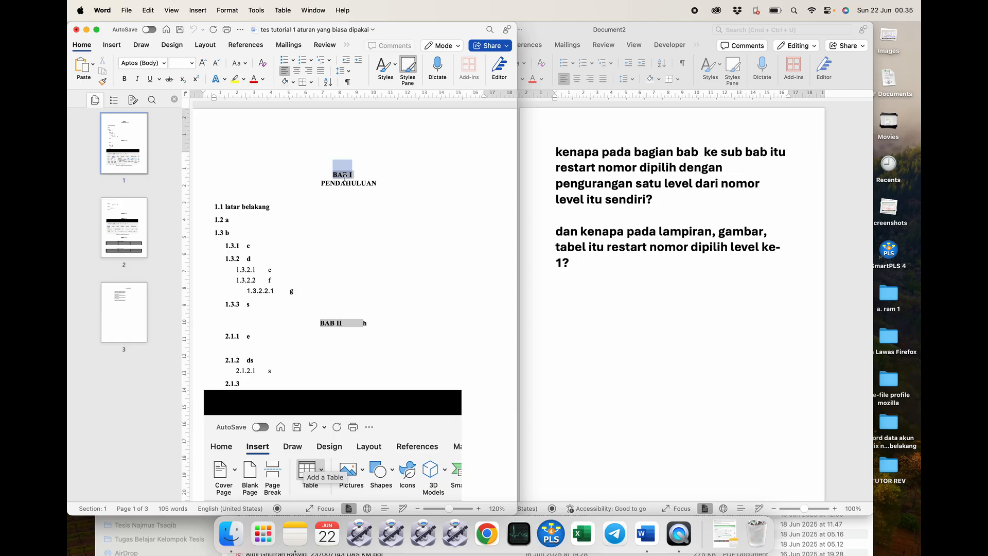
click(242, 207)
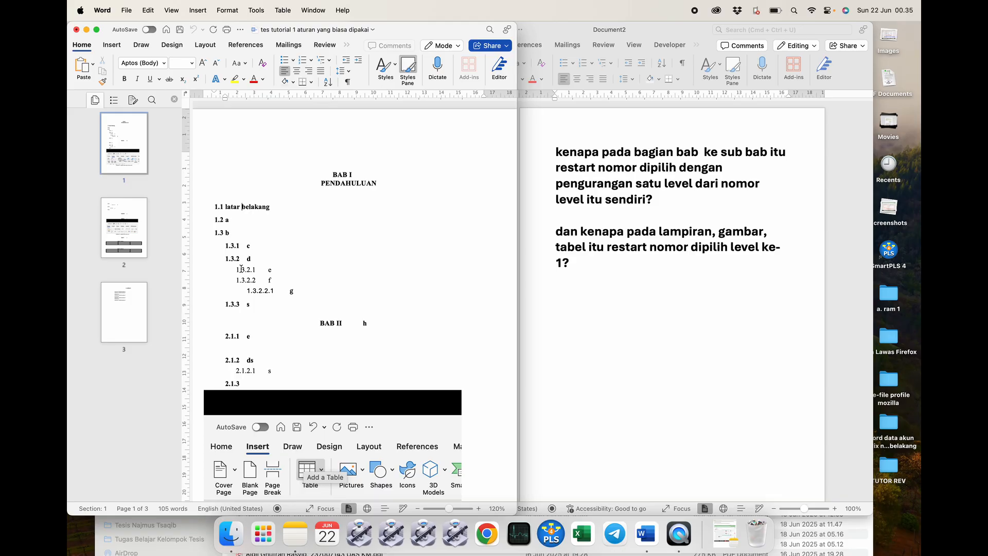
click(241, 269)
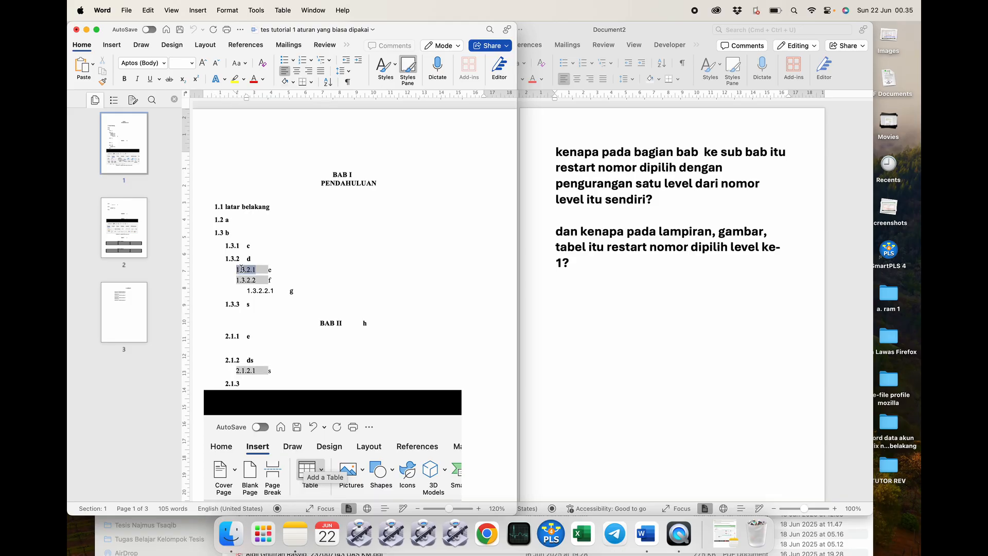
click(264, 289)
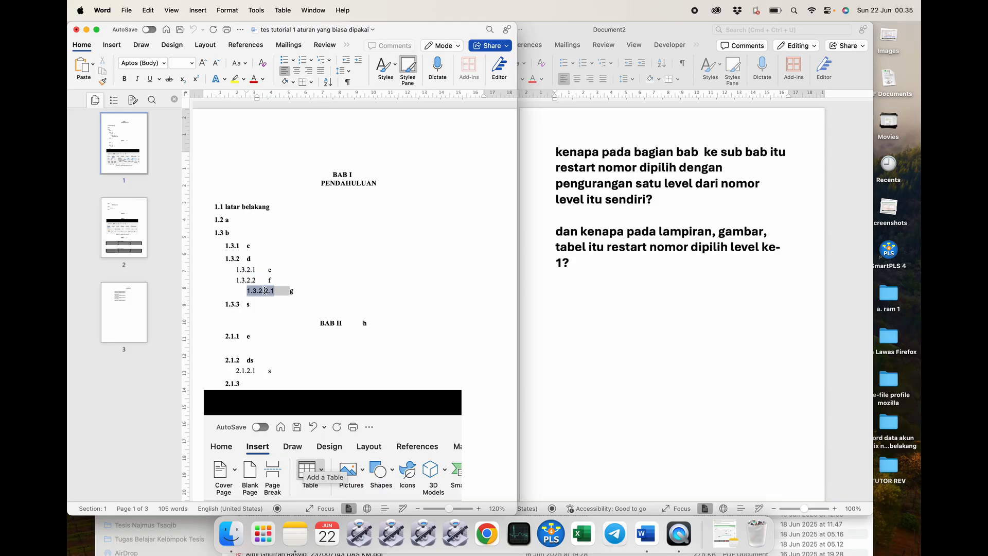
click(304, 286)
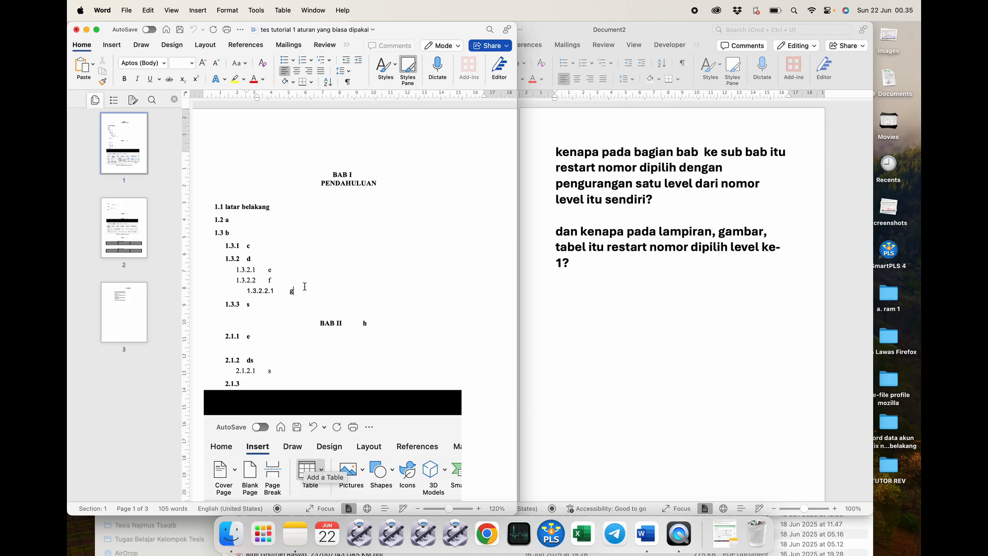
click(249, 305)
click(237, 307)
click(240, 246)
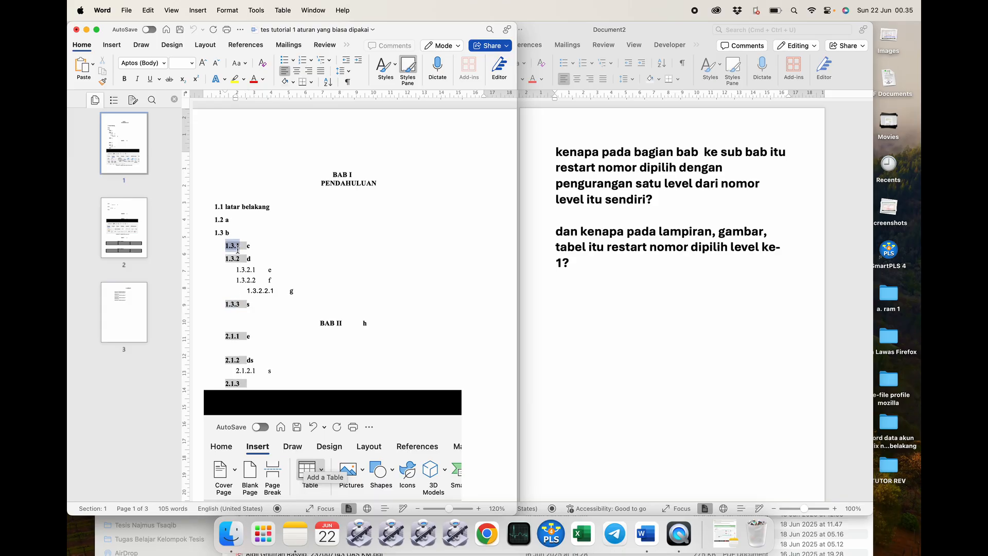
click(229, 233)
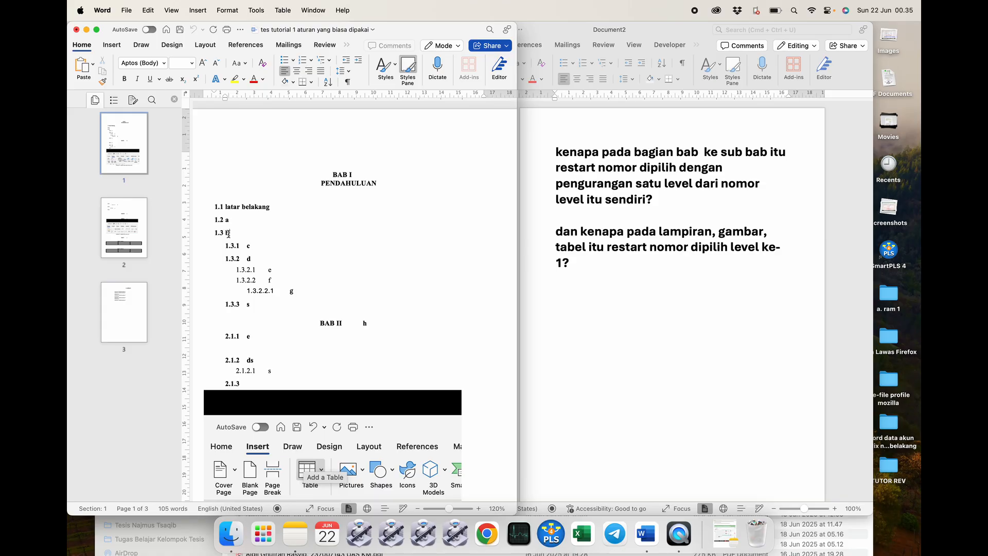
Promote the heading "e" under BAB II and the heading "s" just above BAB II from third to second level.
click(247, 338)
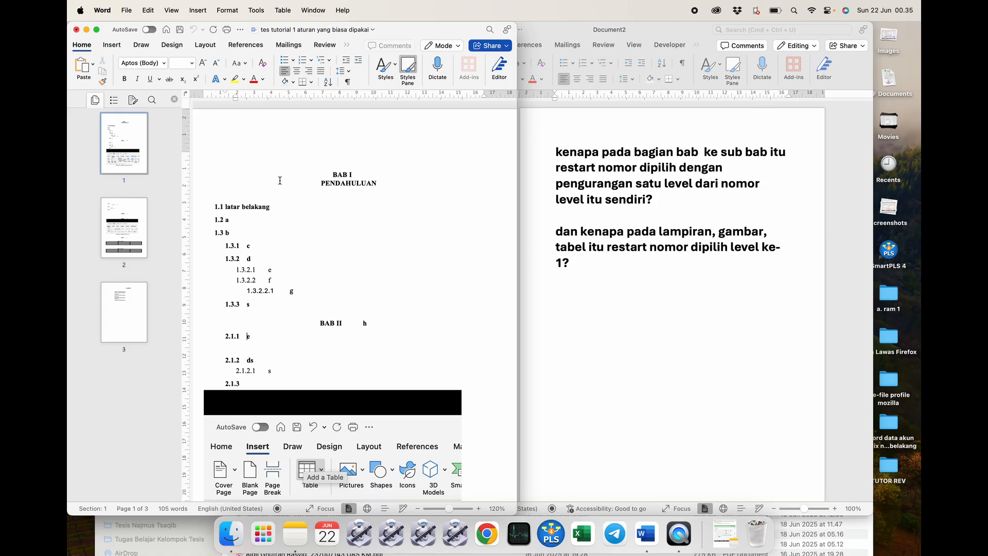
click(341, 62)
click(328, 323)
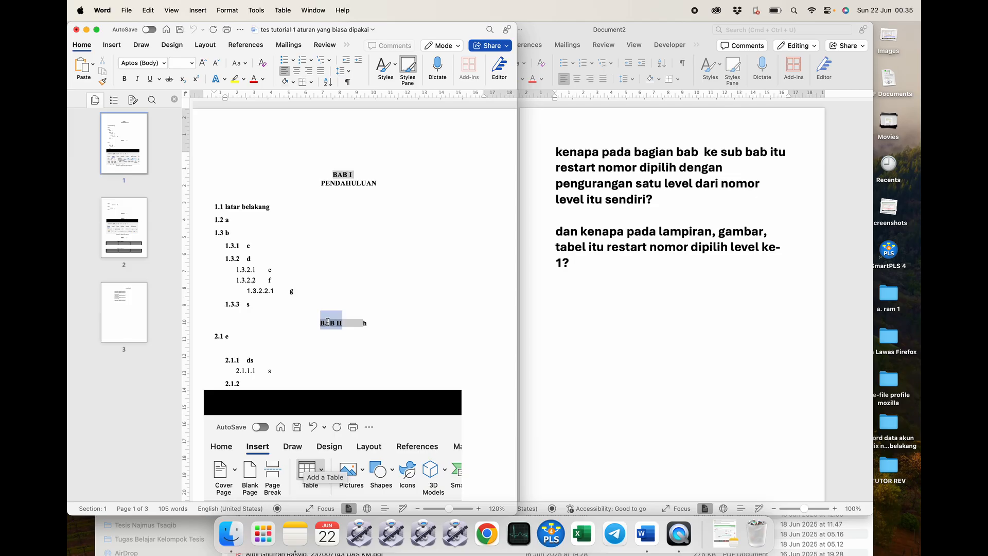
click(257, 305)
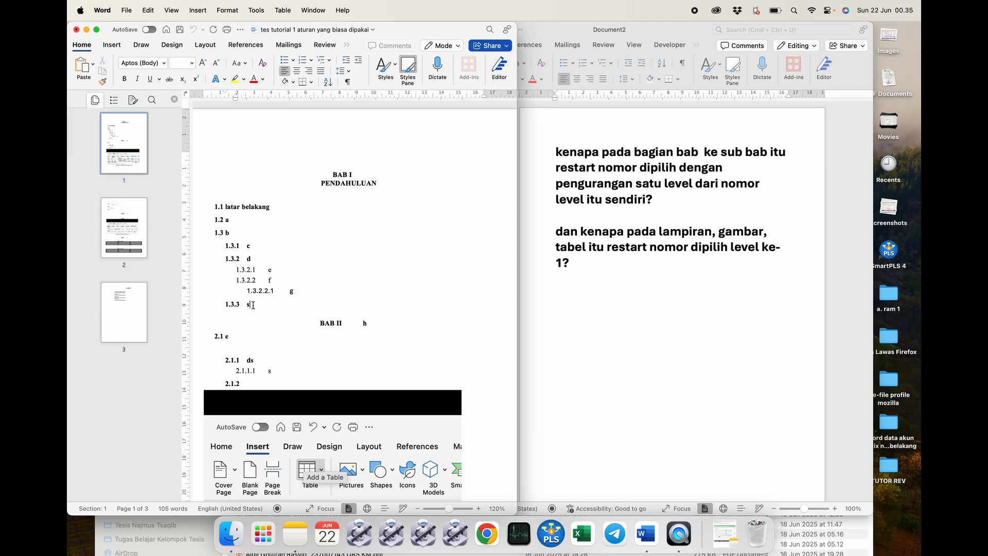
click(344, 61)
Add a new line "a" below the heading "s", apply the Heading 3 style to it and hide the list of styles.
key(Return)
text(a)
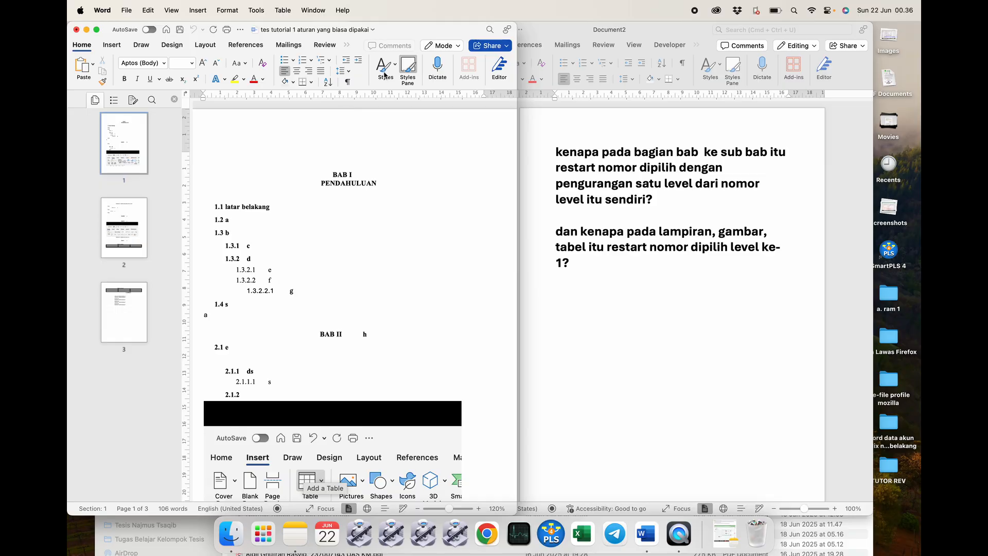
click(410, 71)
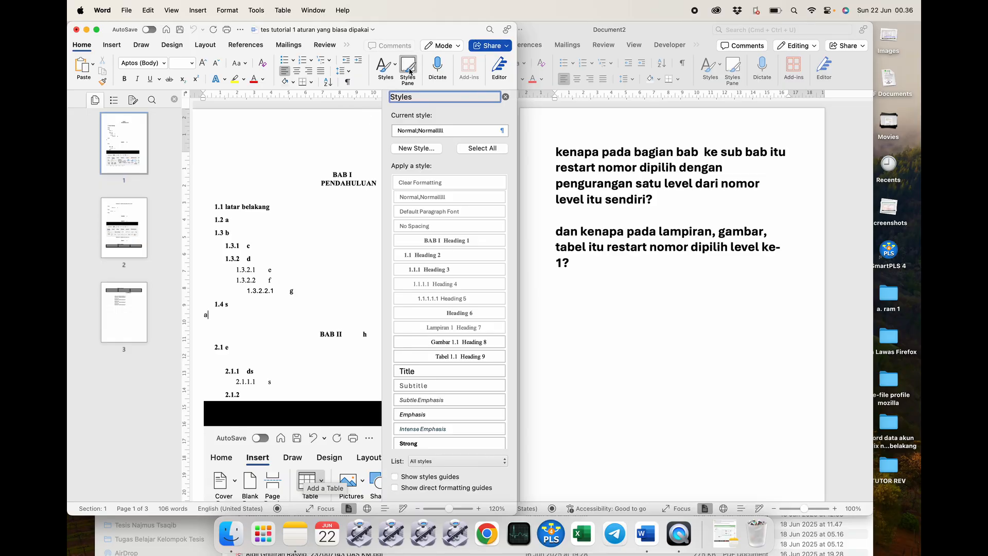
click(203, 315)
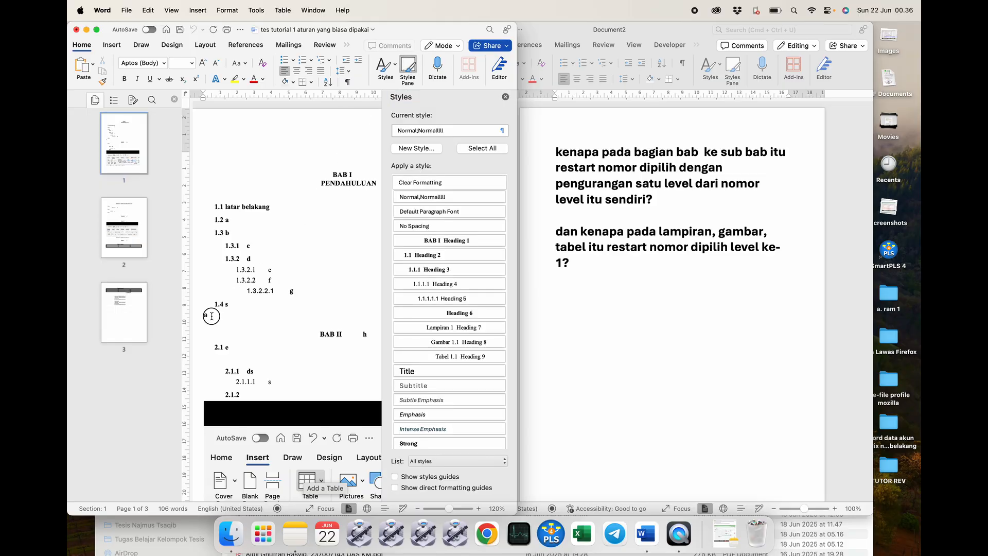
click(419, 271)
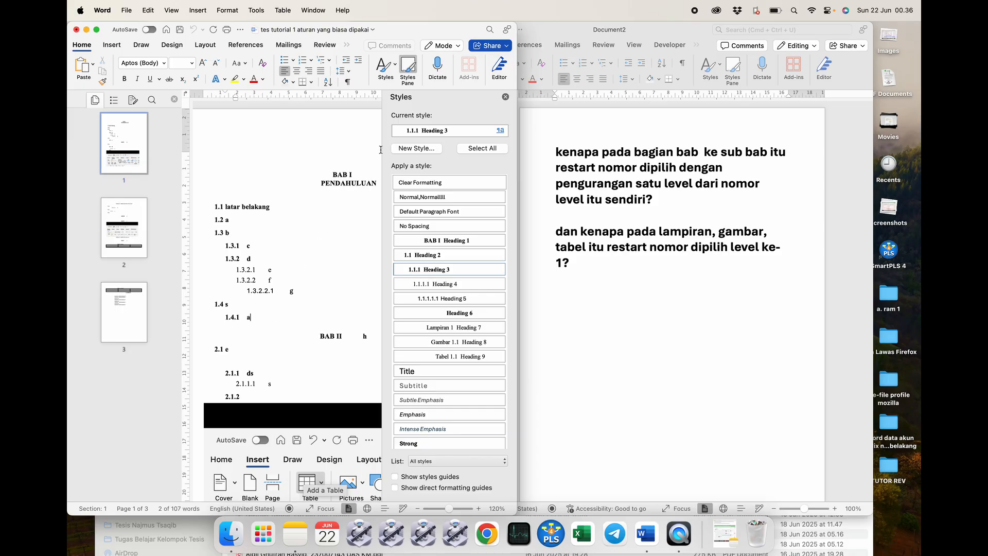
click(506, 98)
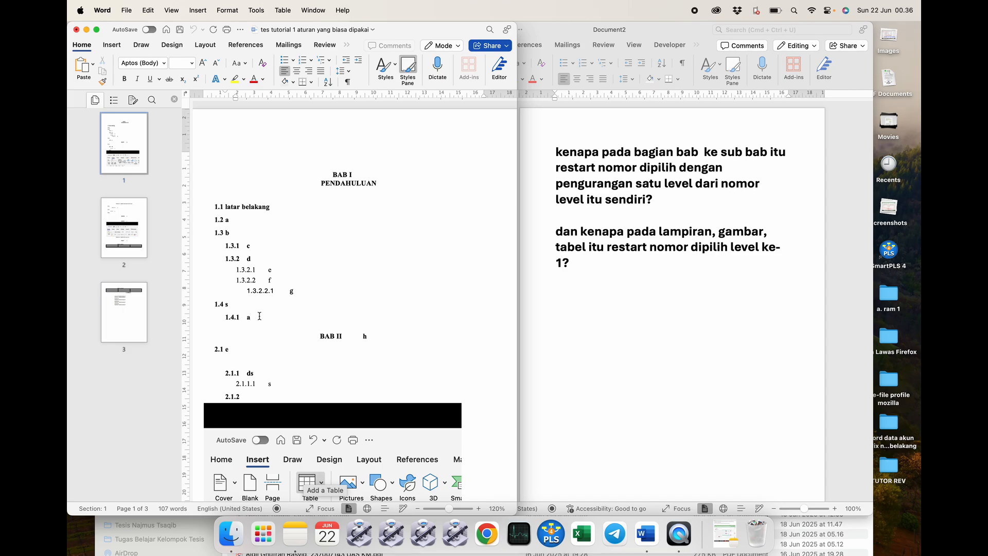
Compare the subheading numbers under 1.3 with the number of the second-level heading "s" to see where numbering restarts.
click(245, 269)
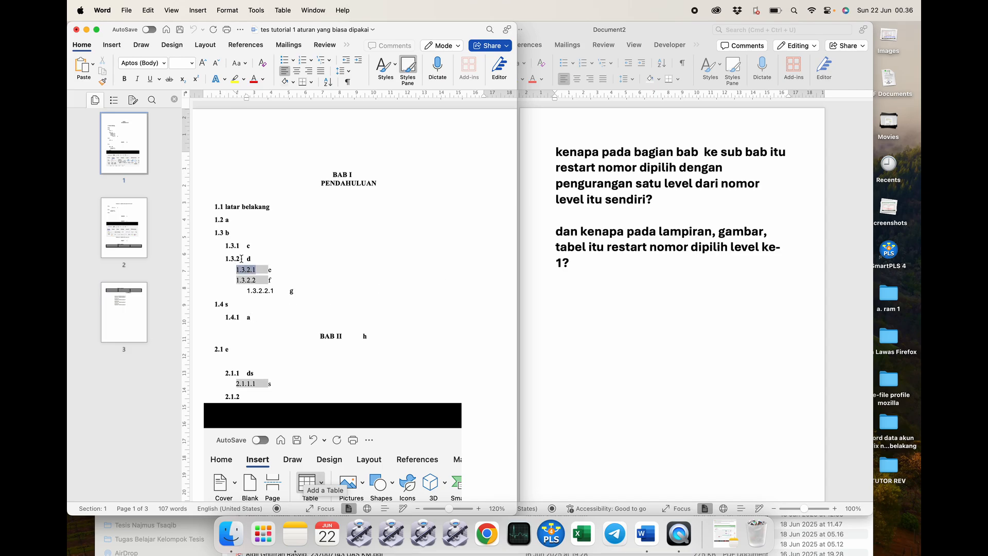
click(240, 251)
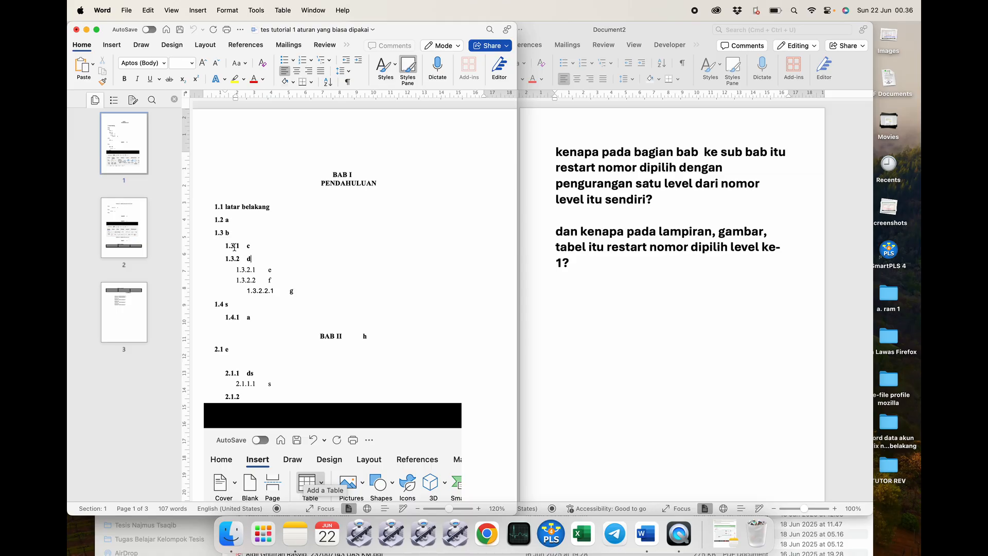
click(234, 247)
click(246, 248)
click(235, 259)
click(222, 306)
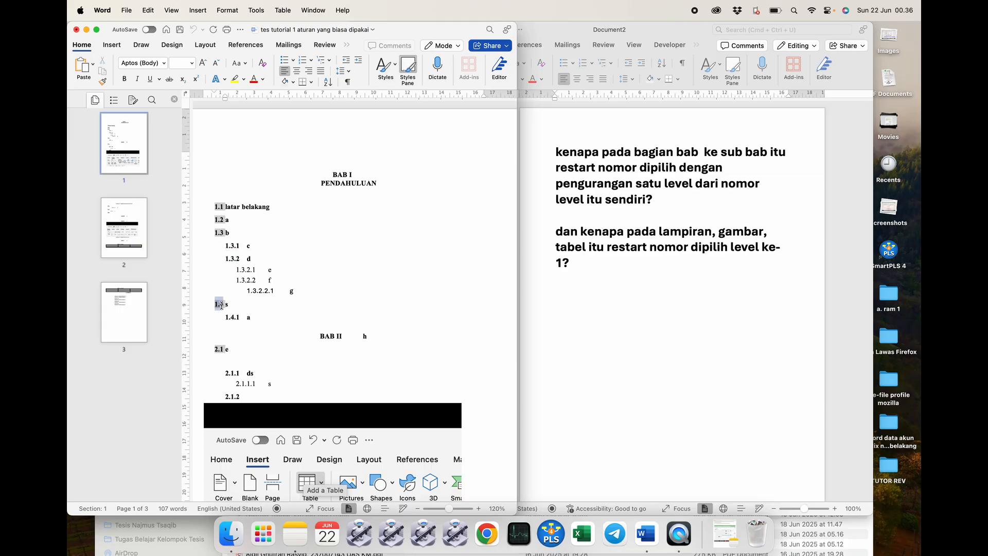
Compare the third-level number under the heading "s" with the third- and fourth-level numbers under 1.3 to see where counting restarts.
click(232, 307)
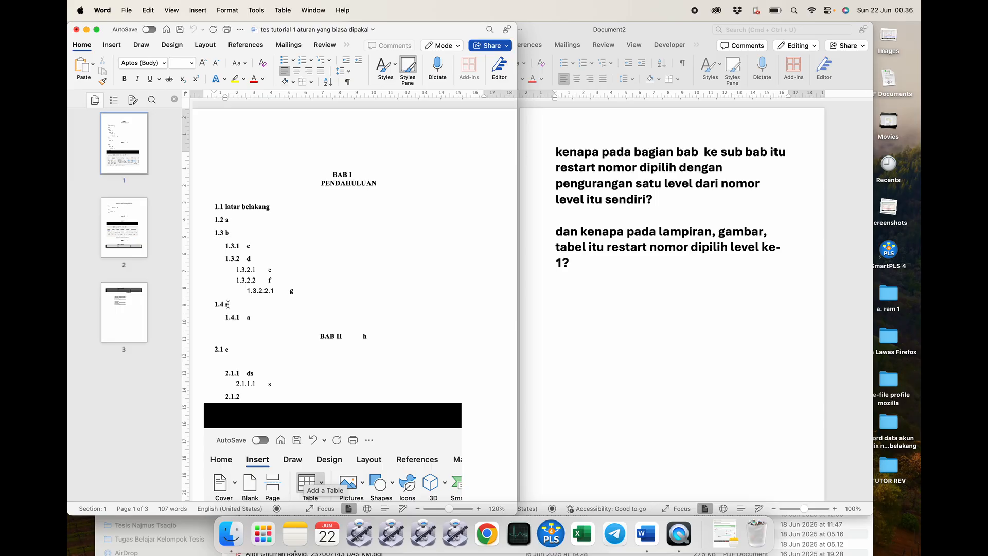
click(253, 317)
click(237, 317)
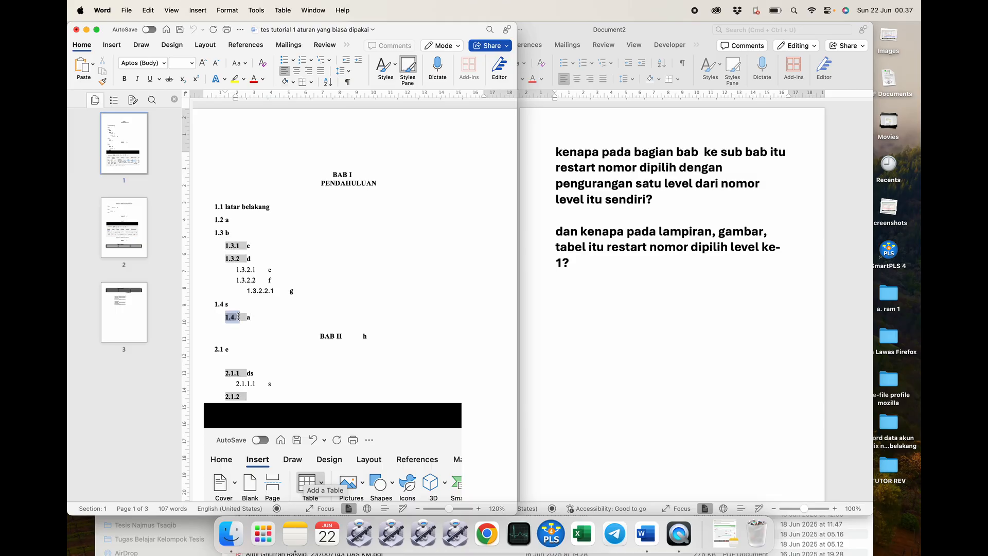
click(256, 316)
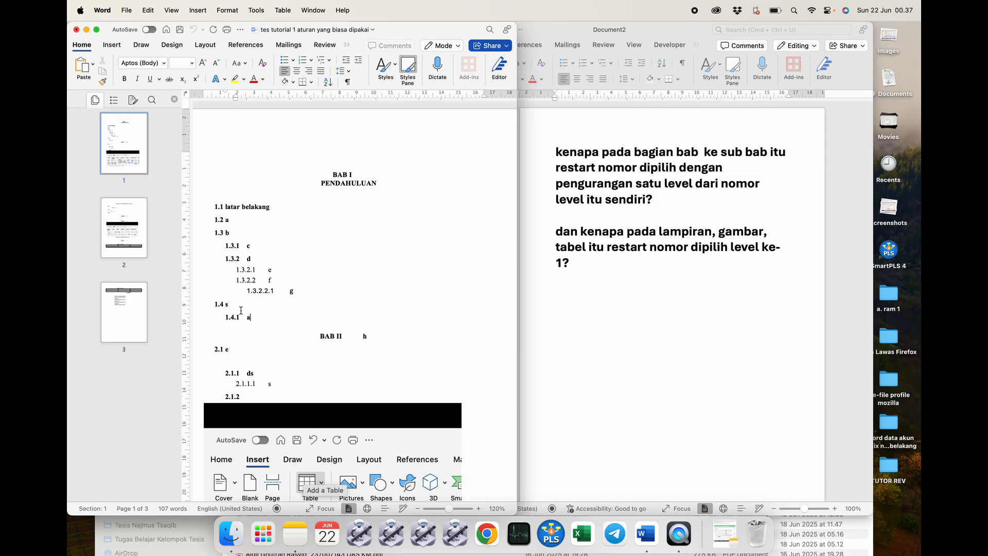
click(244, 280)
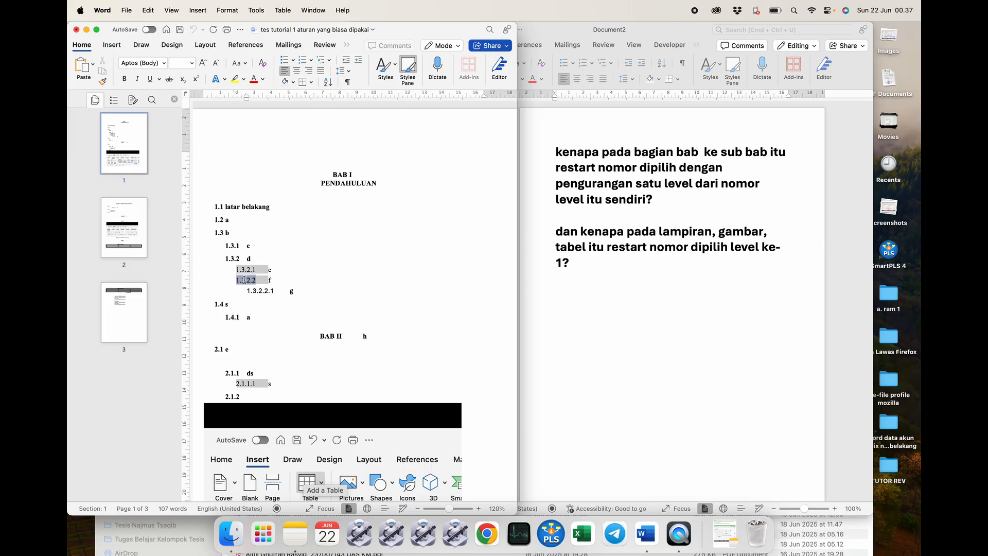
click(220, 304)
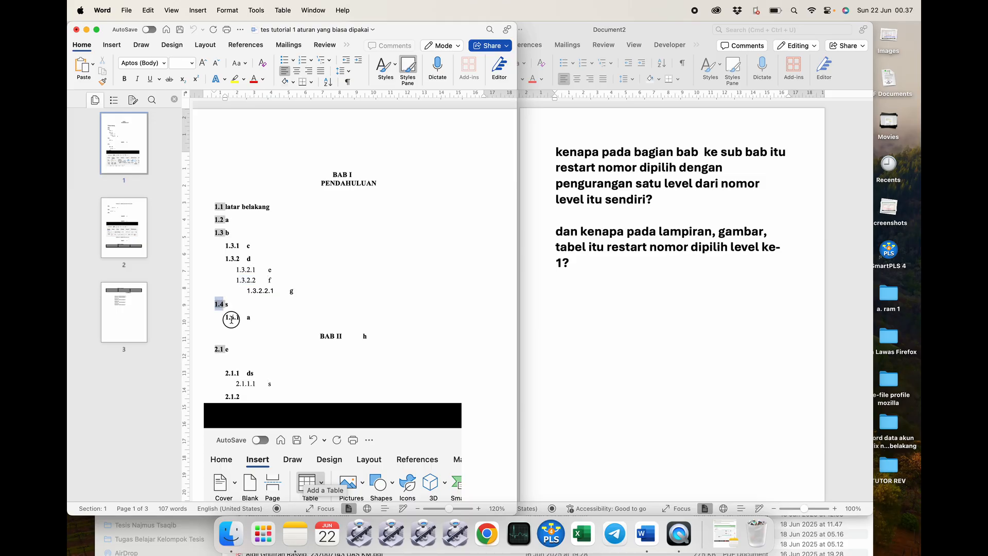
click(232, 317)
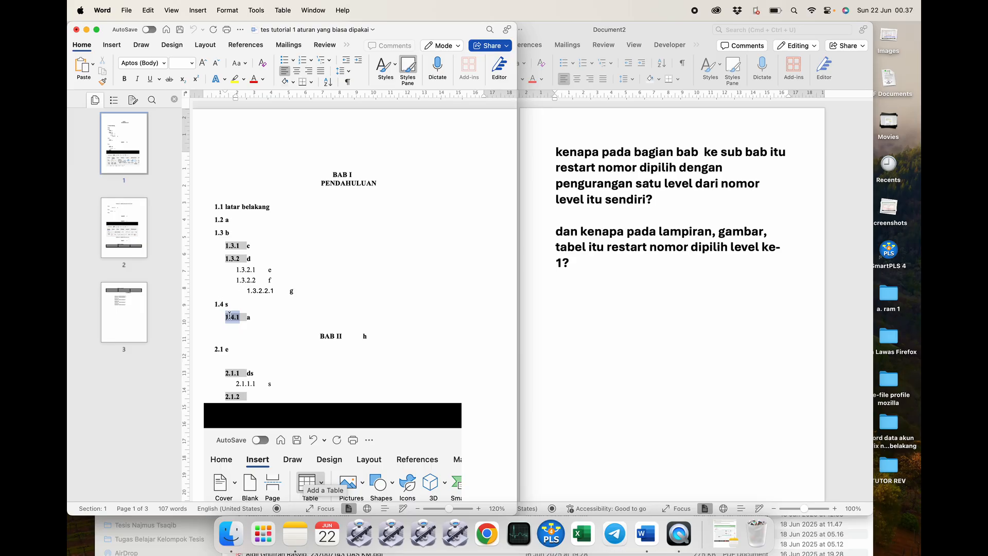
click(250, 319)
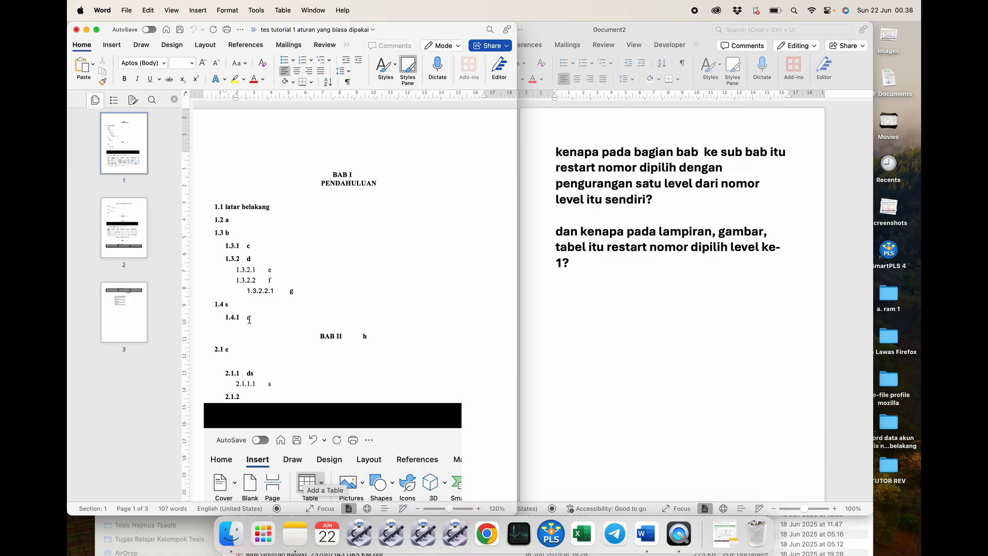
Modify the list style "contoh multi level 1" so that level 3 restarts its numbering after Level 1.
click(324, 63)
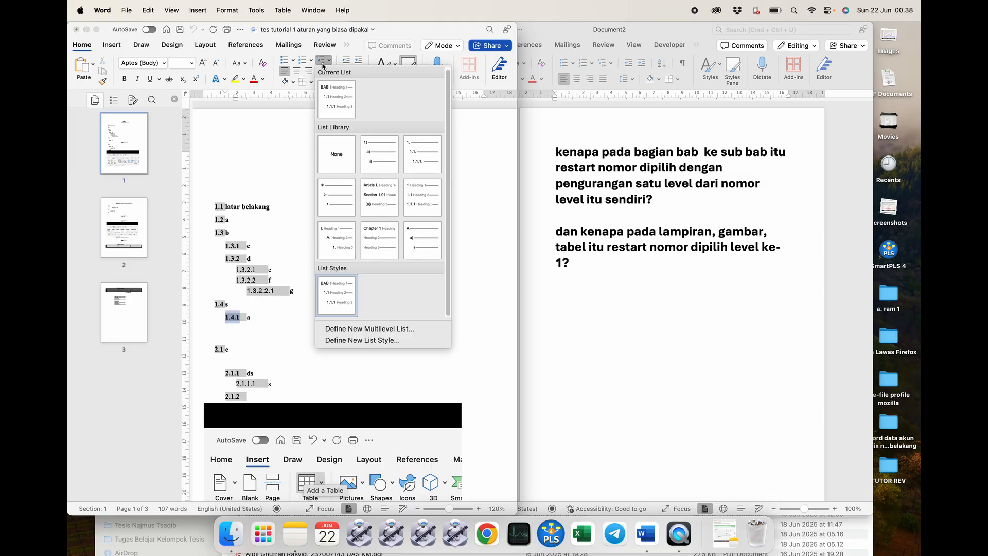
right_click(336, 307)
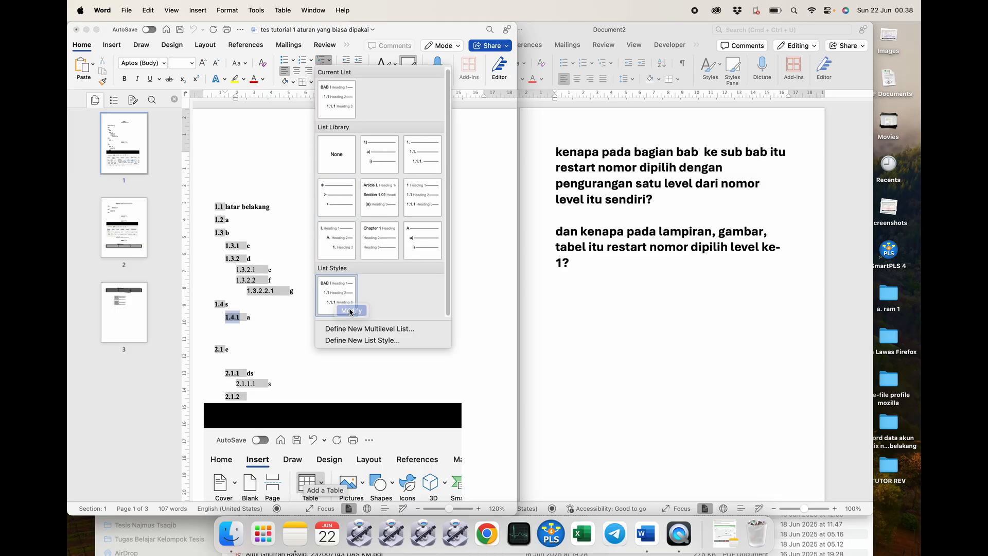
click(350, 312)
click(388, 374)
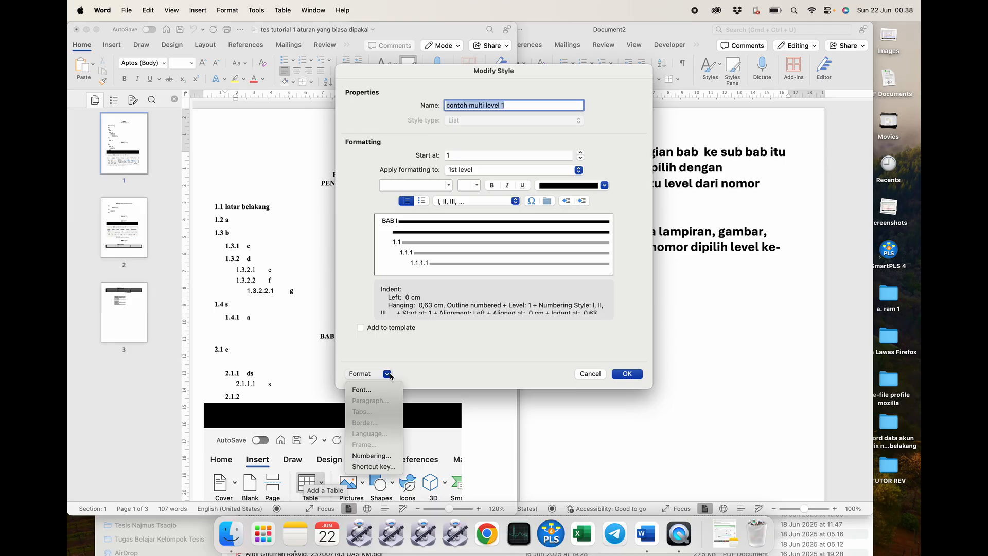
click(371, 455)
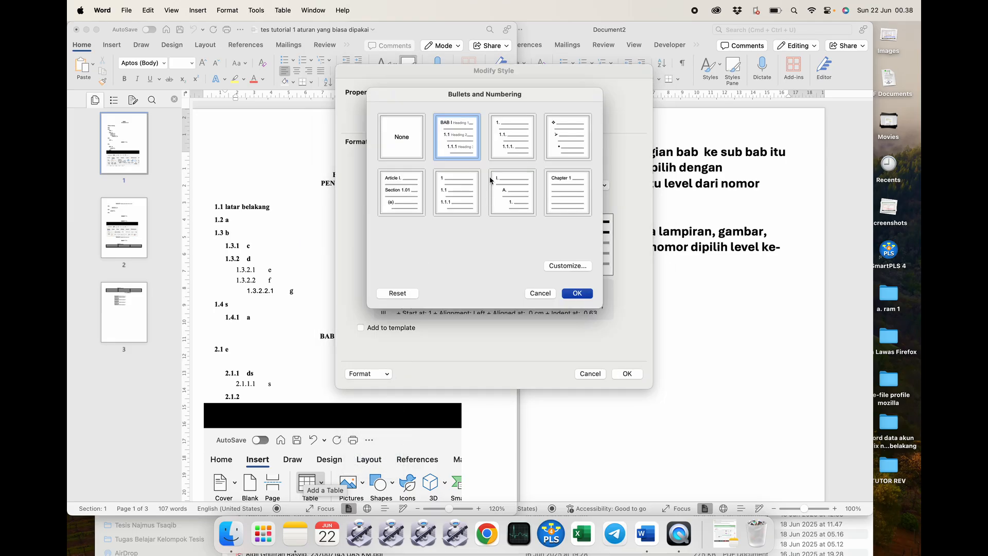
click(566, 265)
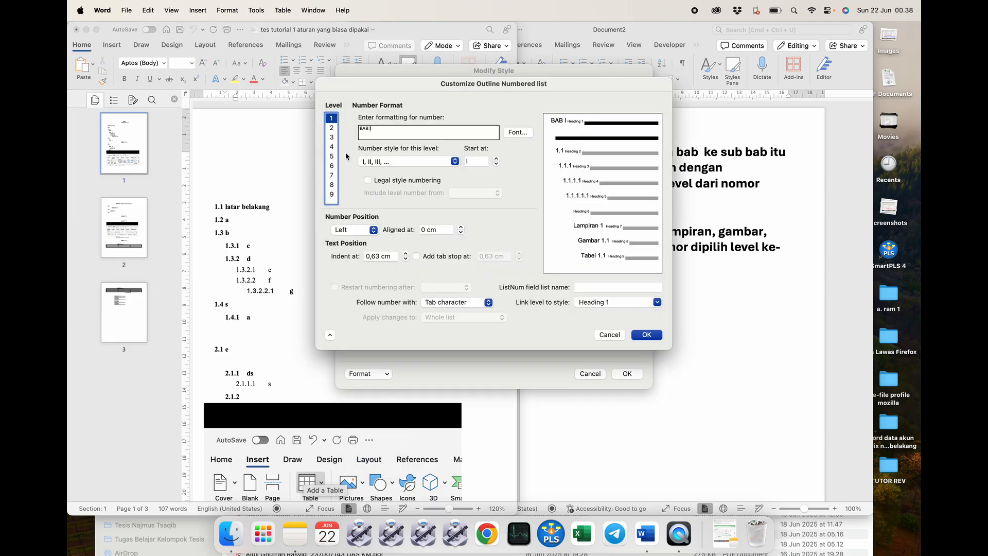
click(331, 137)
drag(354, 84, 388, 94)
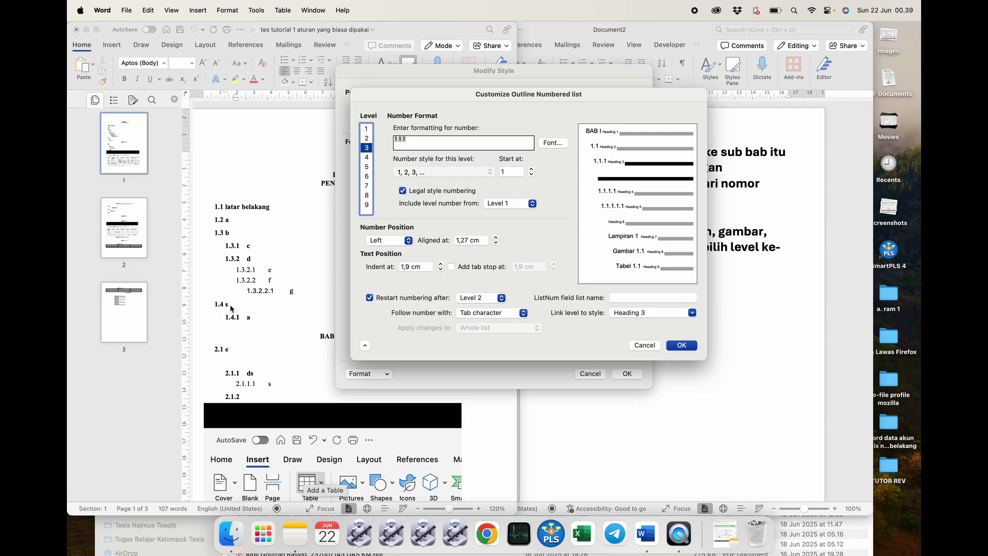
click(488, 301)
click(487, 287)
click(682, 345)
click(628, 377)
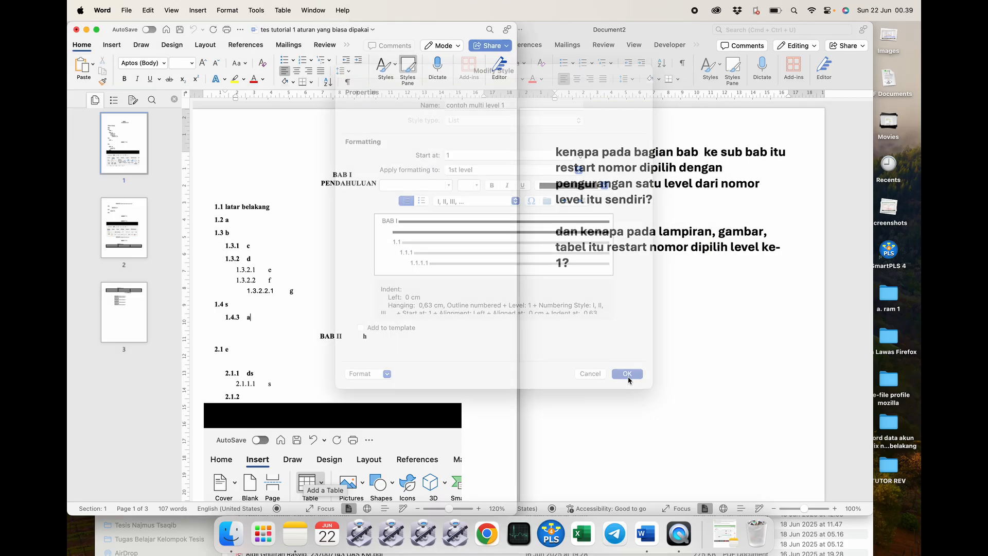
Compare the third-level number under the heading "s" with the BAB II chapter, second-level and third-level numbers.
click(331, 332)
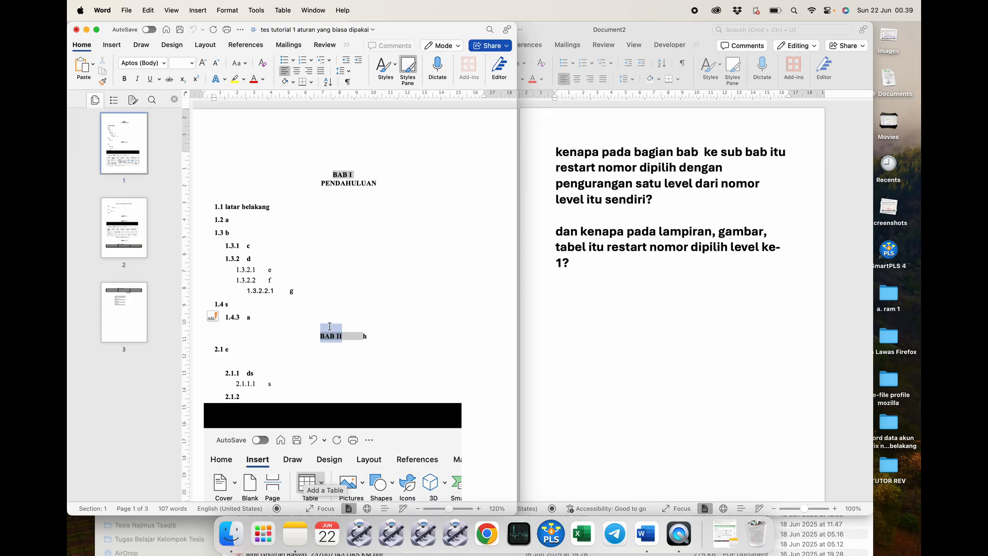
click(246, 318)
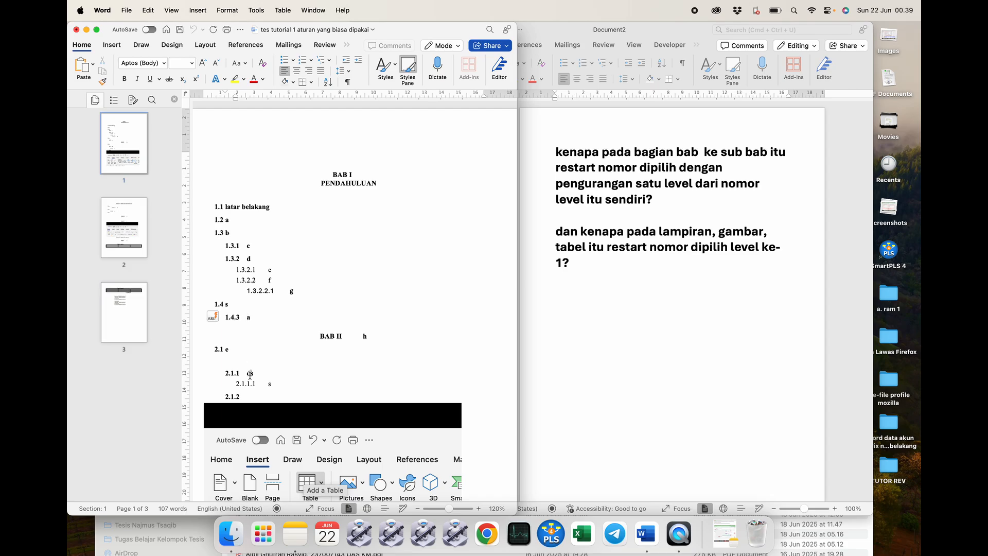
click(338, 337)
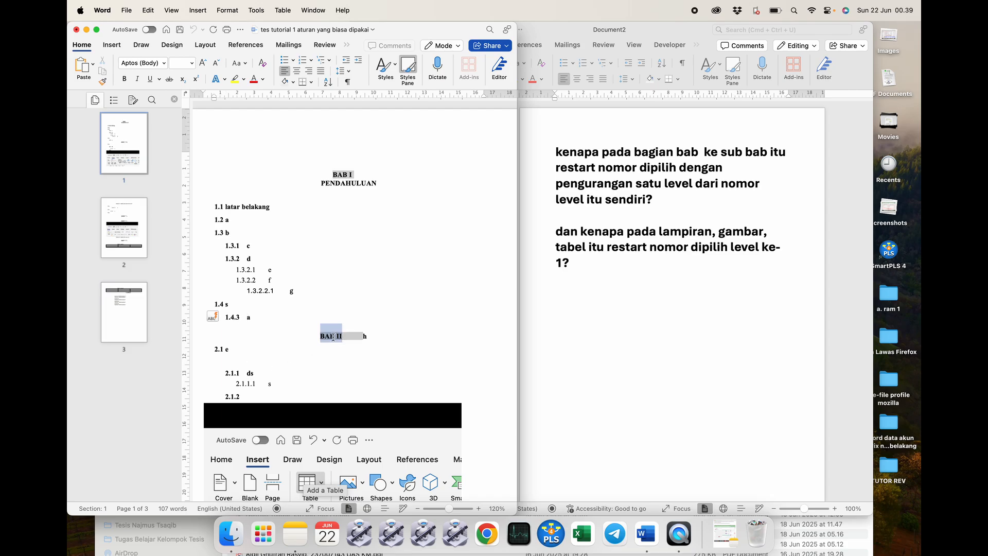
click(227, 348)
click(232, 372)
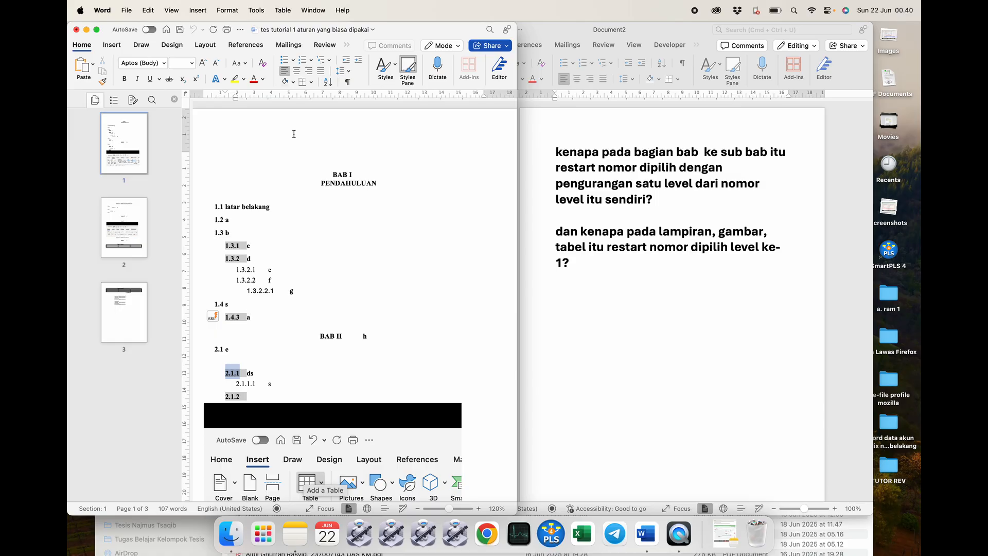
Set level 3 of the list style "contoh multi level 1" back to restart numbering after Level 2.
click(324, 61)
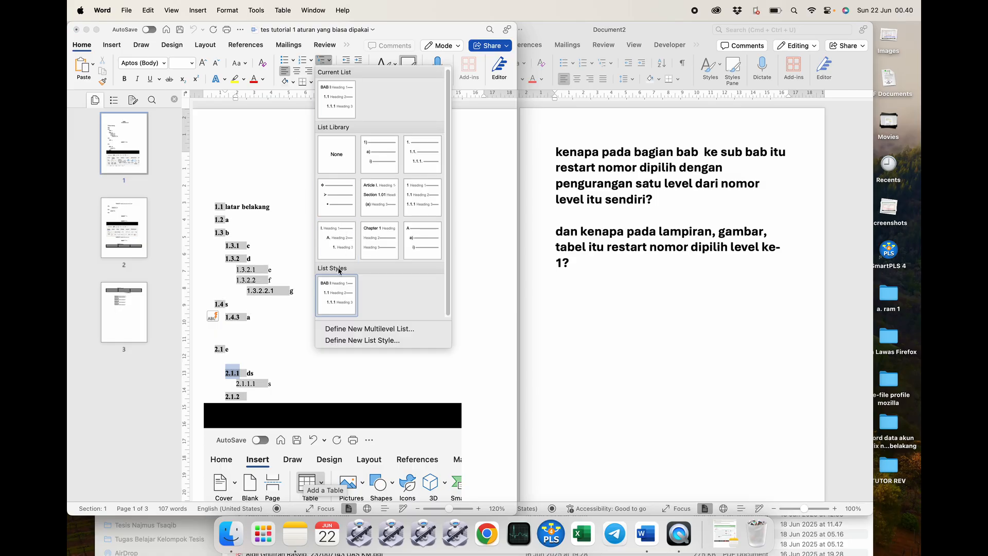
right_click(337, 295)
click(351, 293)
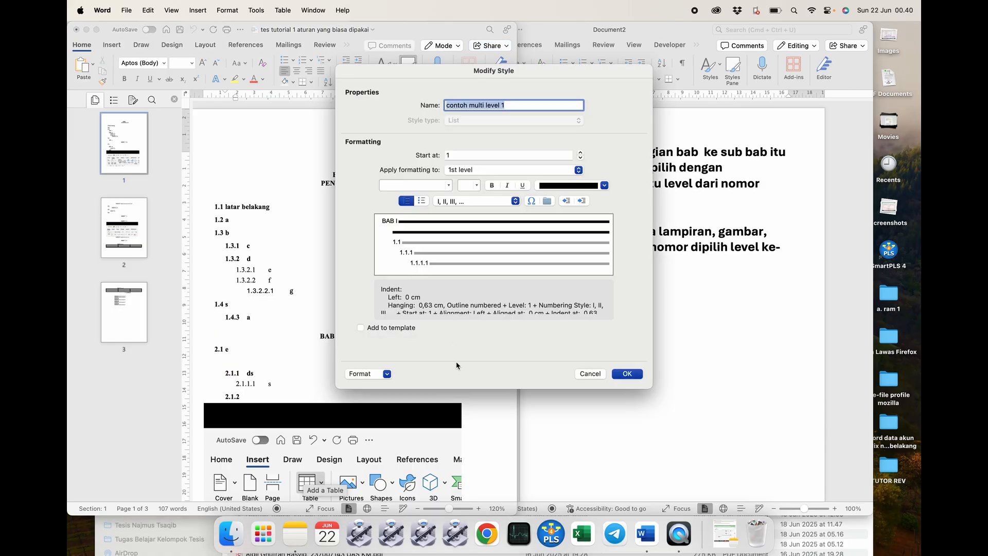
click(388, 373)
click(371, 456)
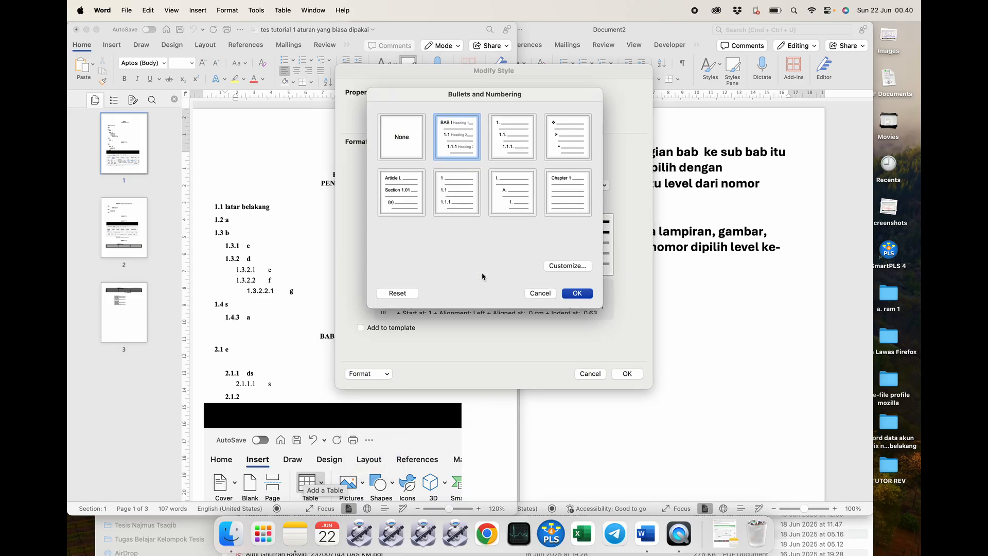
click(561, 267)
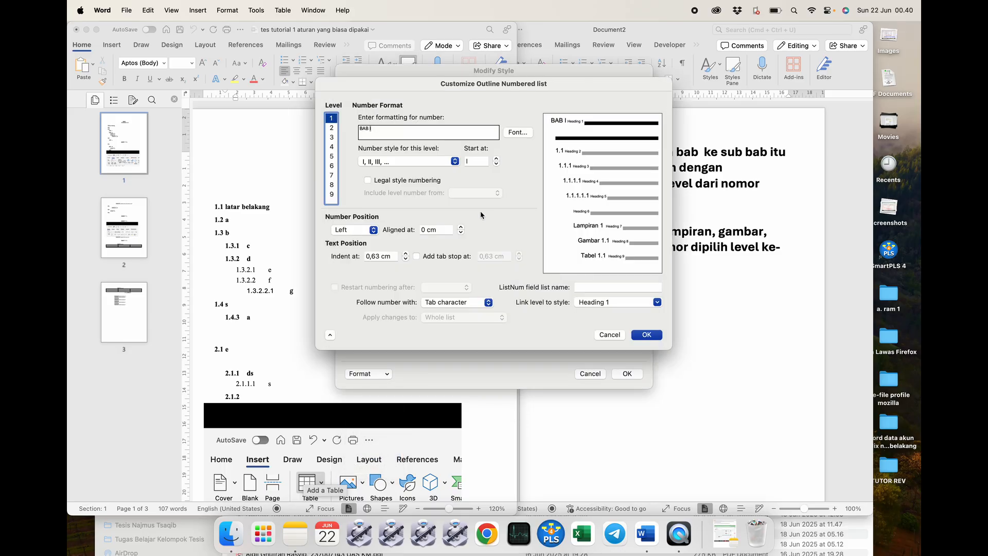
click(333, 137)
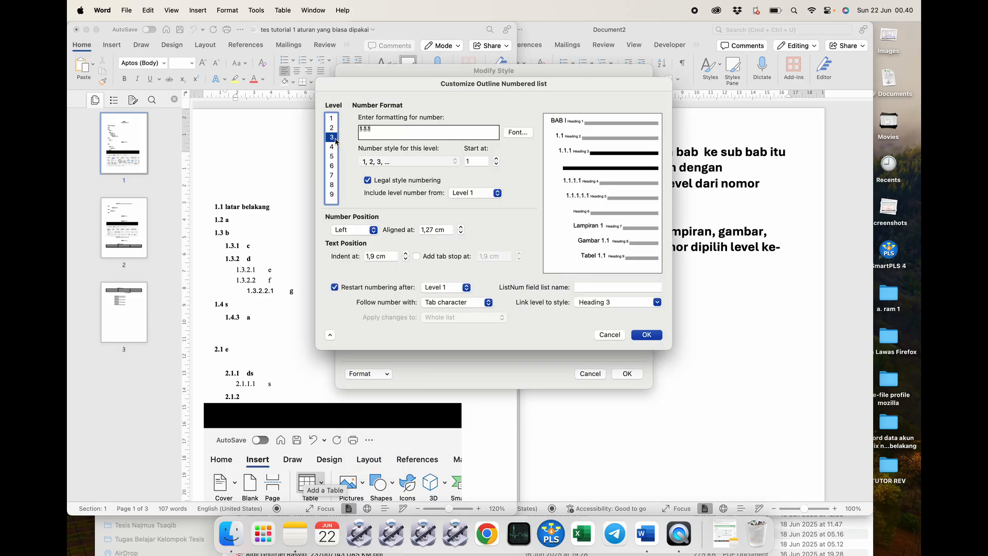
click(446, 287)
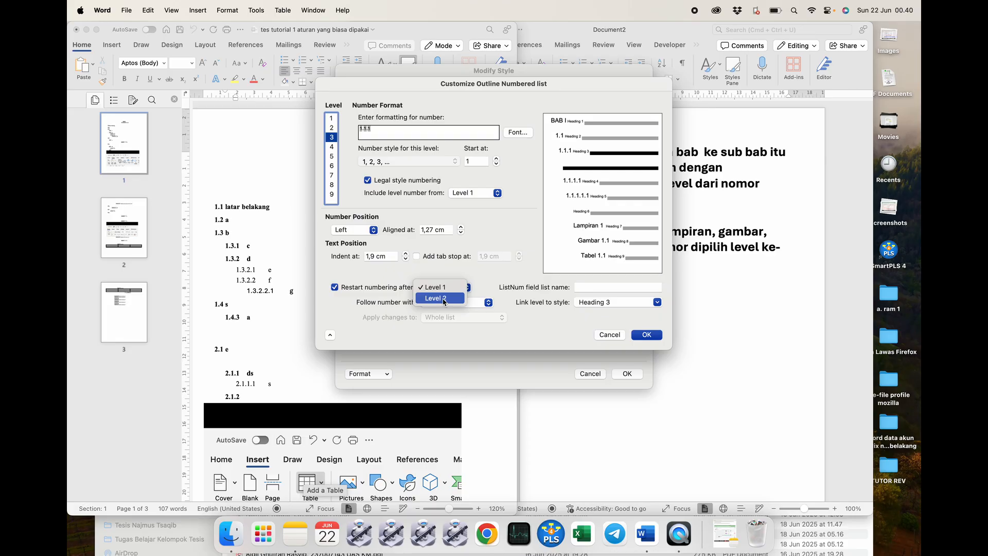
click(442, 298)
click(648, 337)
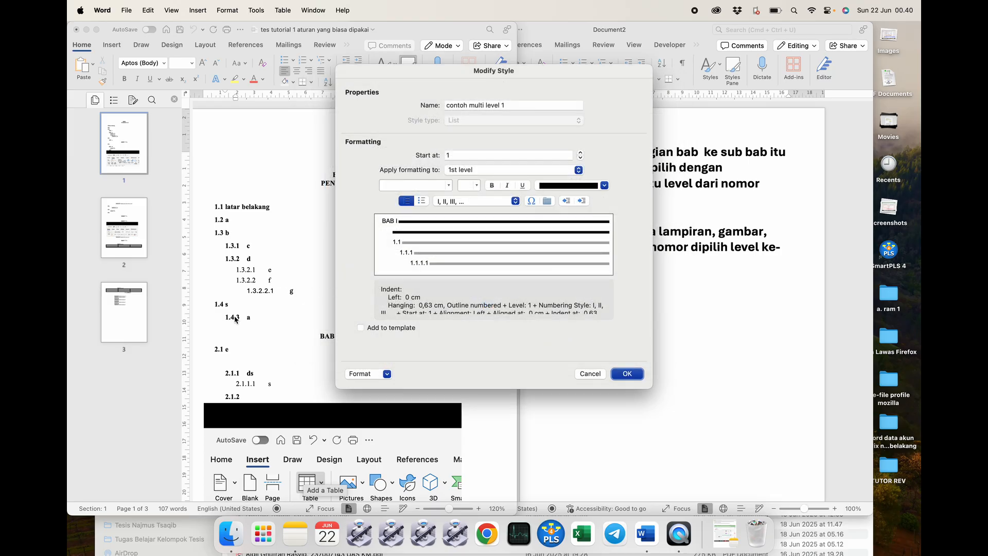
click(620, 376)
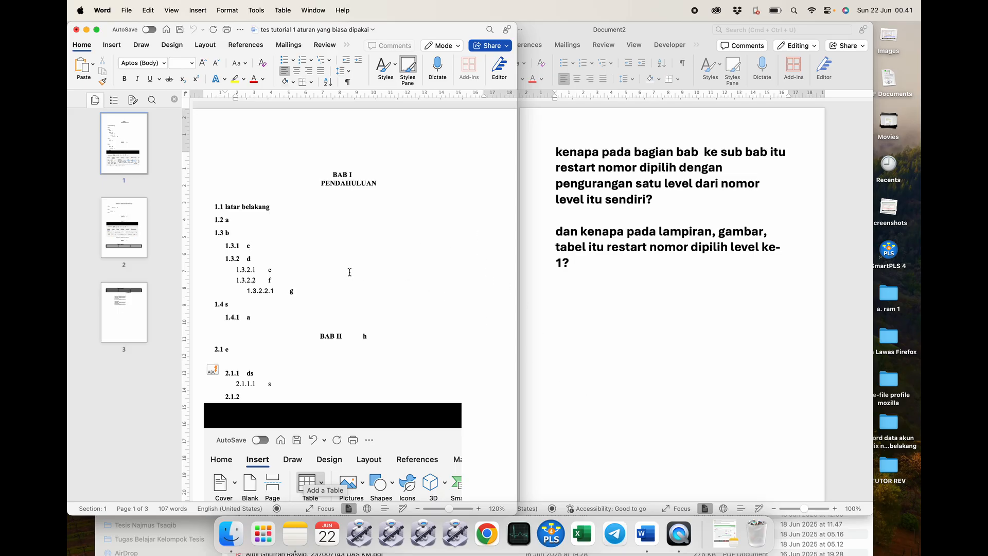
click(596, 242)
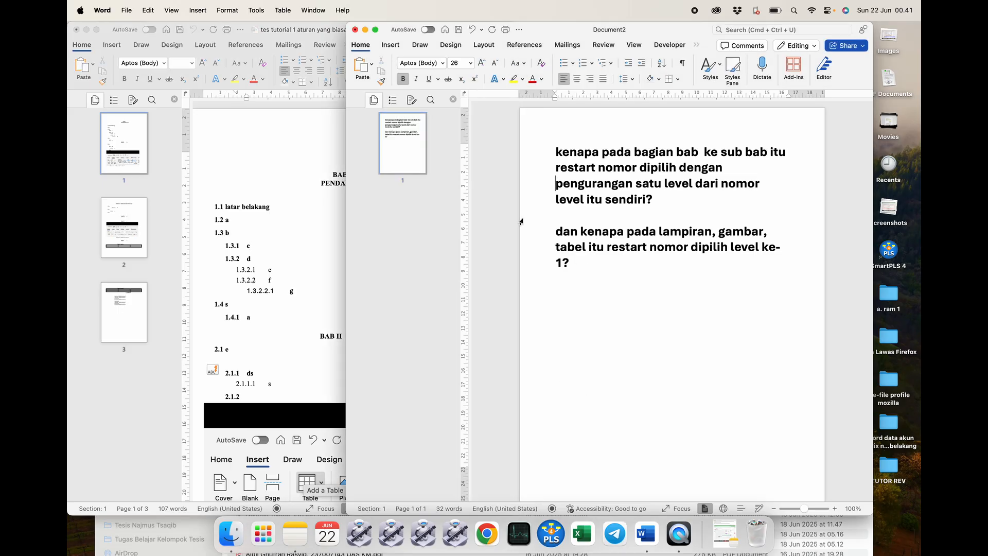
click(306, 176)
click(372, 260)
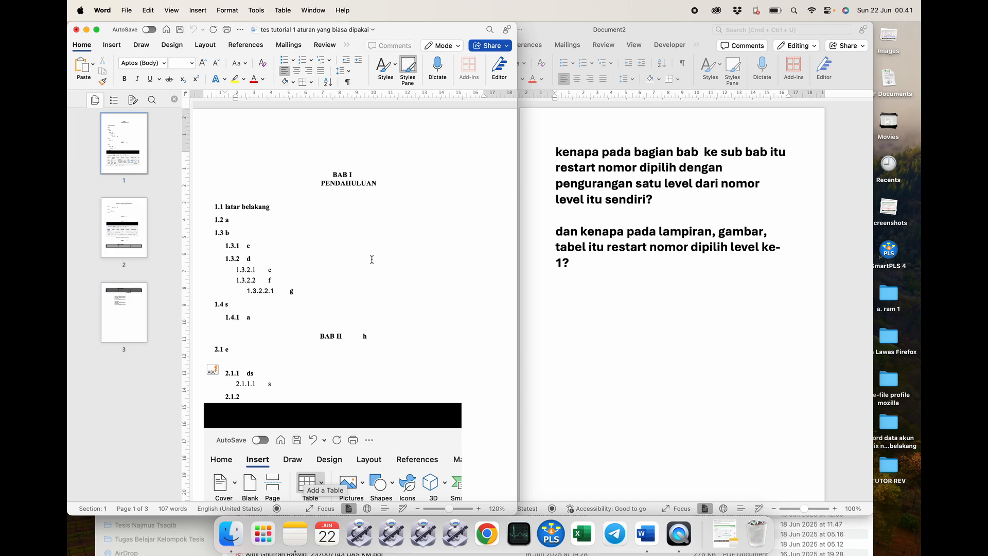
Capture a screenshot of the Finder icon in the Dock and paste it on a new body line below heading 1.3 "b".
key(cmd+shift+4)
drag(216, 520, 278, 554)
click(241, 233)
key(Return)
key(Return)
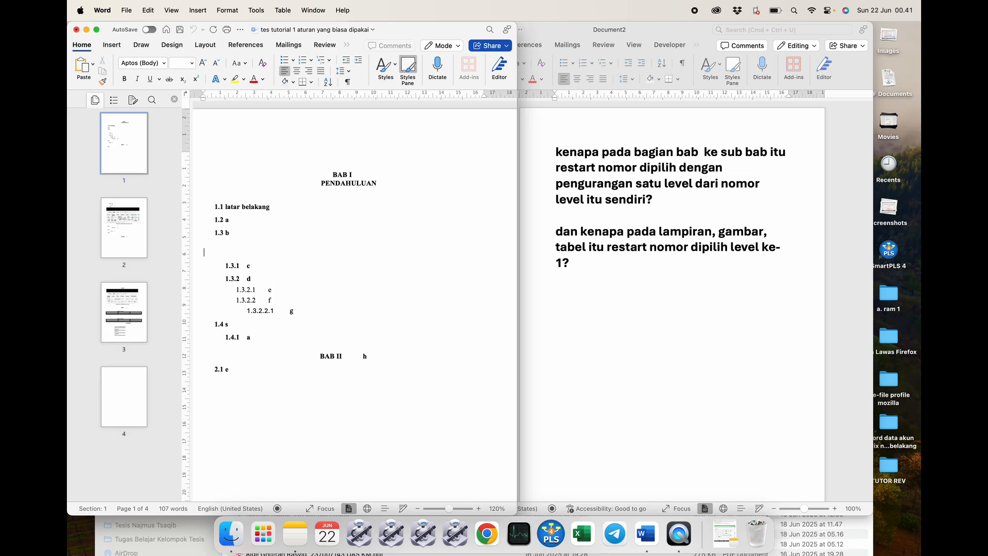
key(super+v)
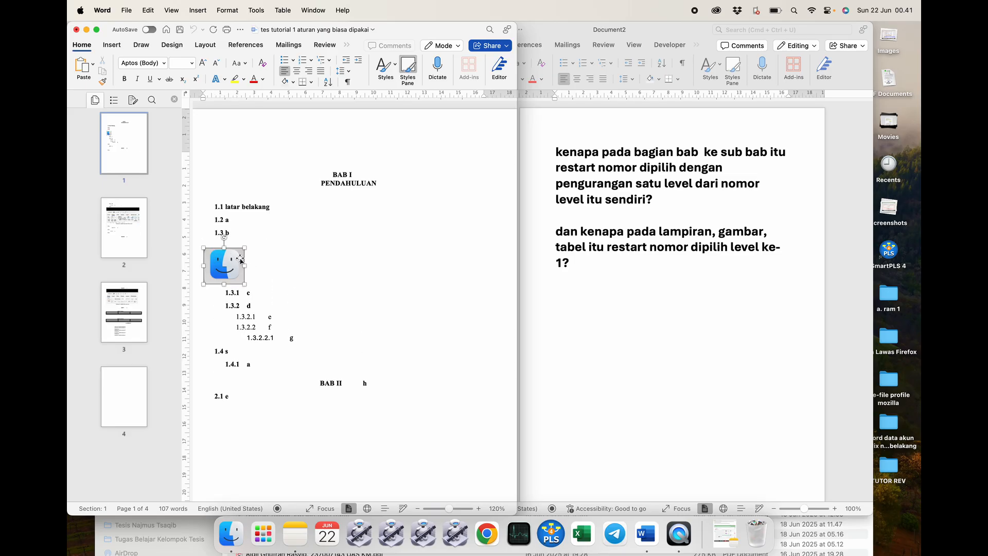
Write the caption text "tes gambar" on a new line directly below the pasted picture.
click(264, 271)
key(Return)
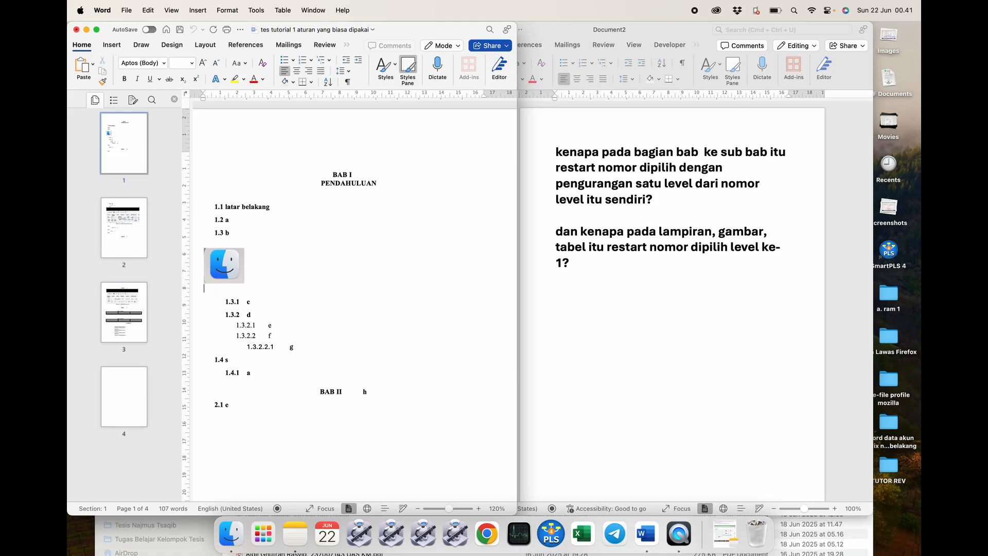
text(d)
key(BackSpace)
text(ets)
key(BackSpace)
key(BackSpace)
key(BackSpace)
text(tes gamba)
Apply the Heading 8 style (Gambar numbering) to the caption "tes gambar".
drag(206, 288, 239, 288)
click(407, 69)
click(449, 343)
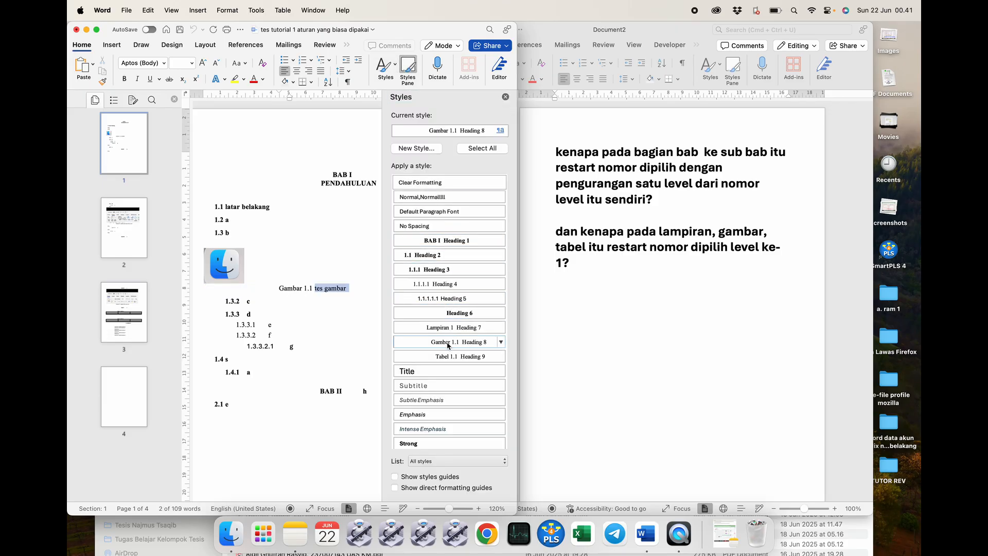
Center the picture and shift its caption's left indent slightly to the right so that it sits under the picture.
click(232, 263)
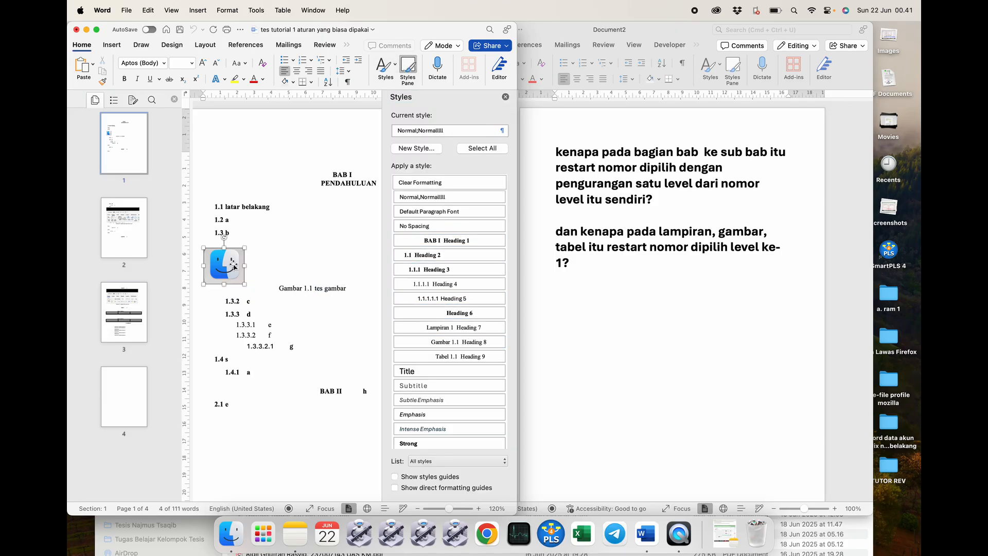
click(297, 71)
click(336, 287)
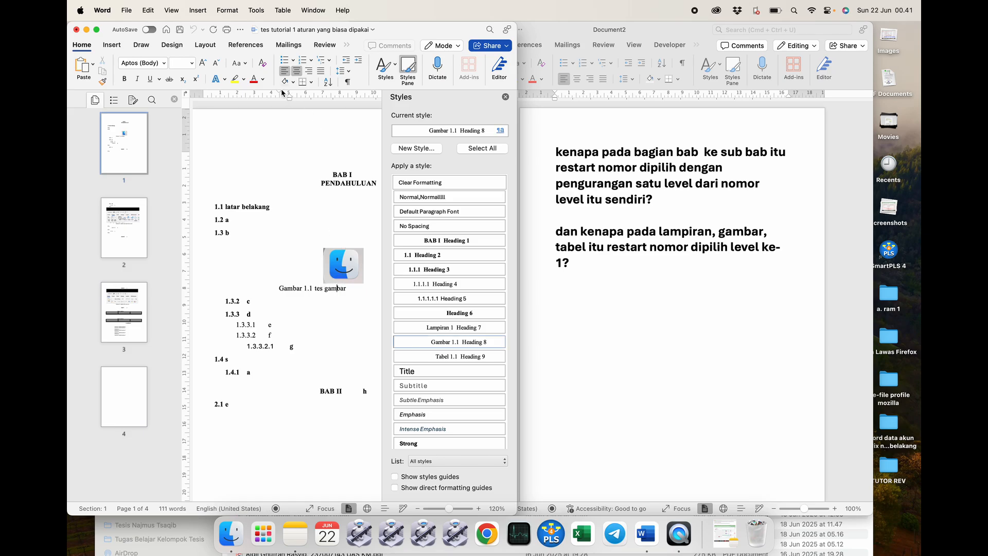
drag(280, 89, 290, 93)
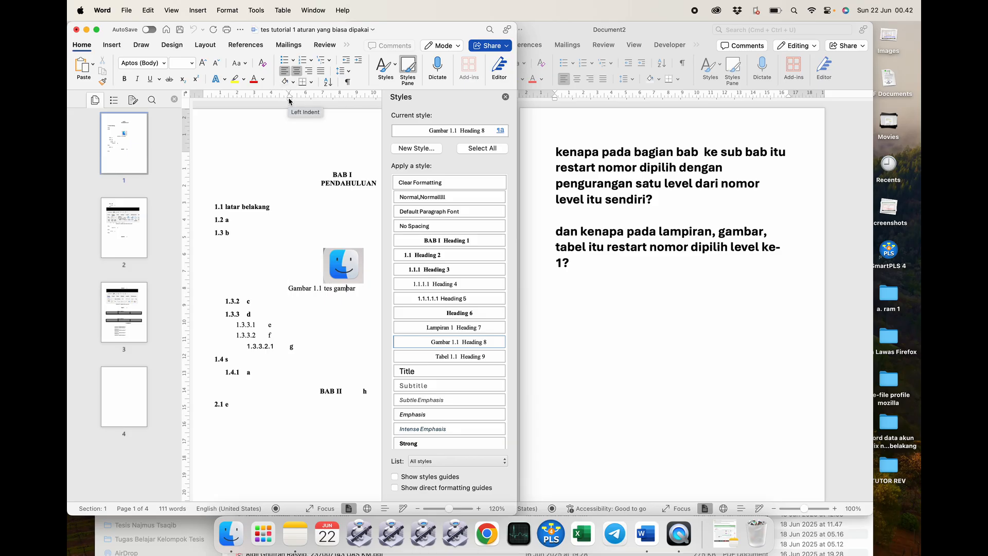
Reset the left indent of the caption "tes gambar" to the margin, center the caption under the picture, and close the Styles pane.
drag(289, 98, 287, 99)
click(337, 244)
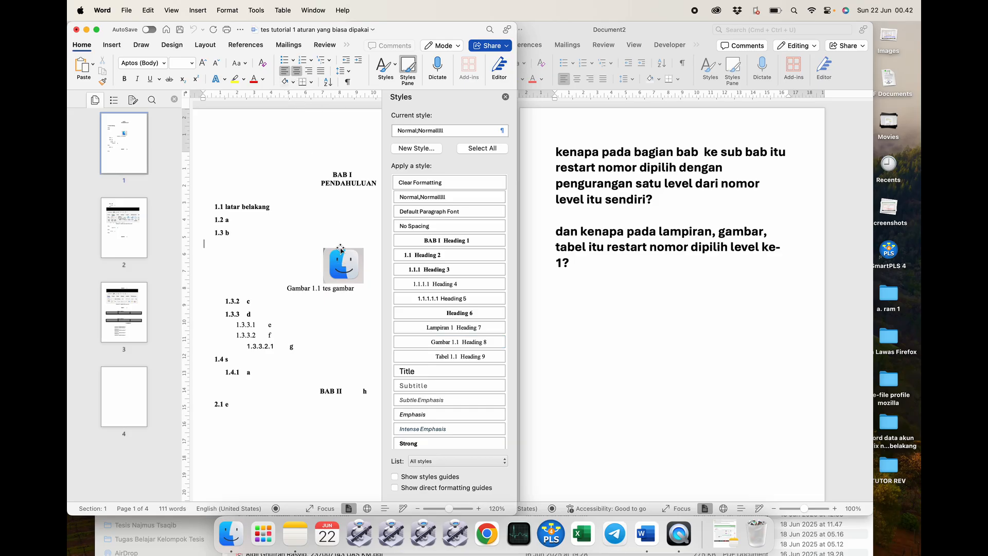
click(326, 291)
drag(284, 102, 205, 100)
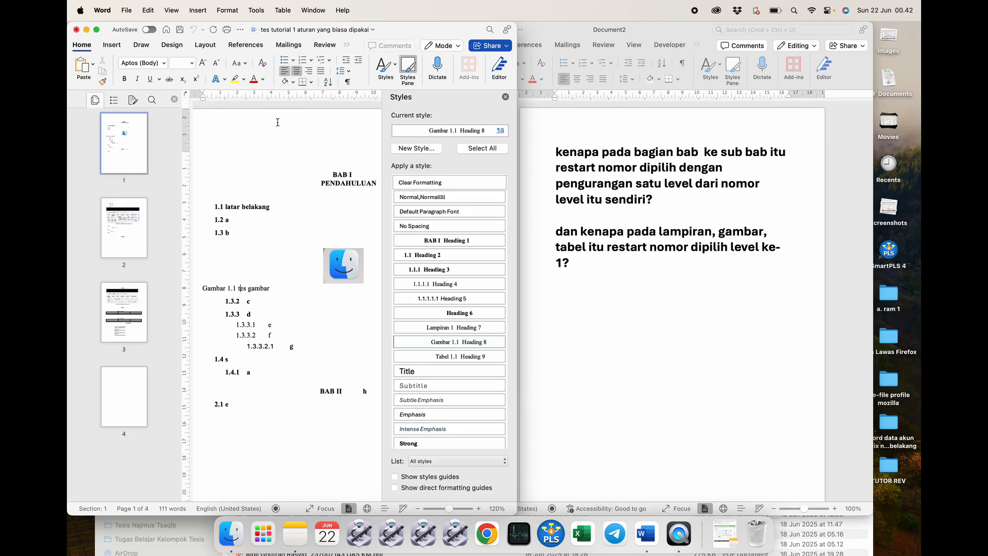
click(298, 71)
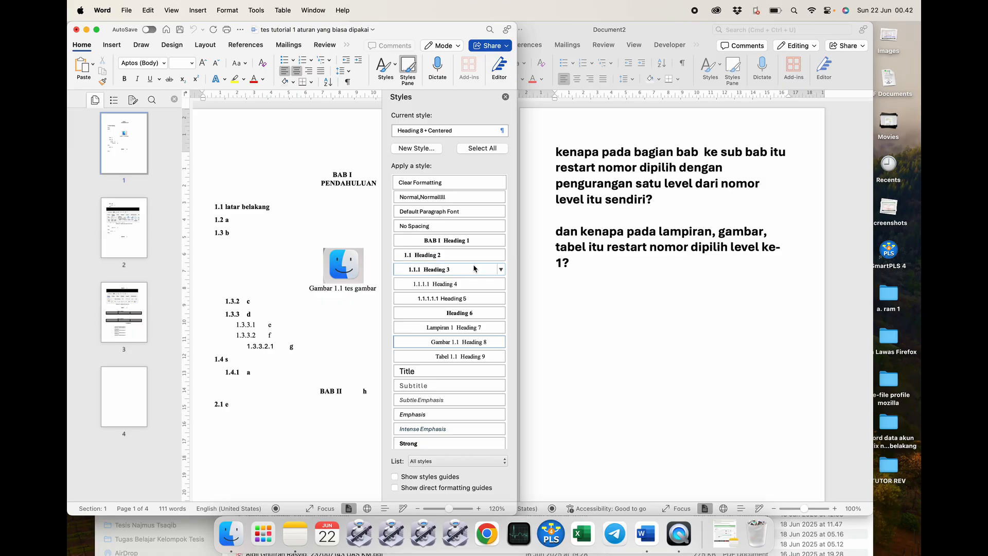
click(502, 96)
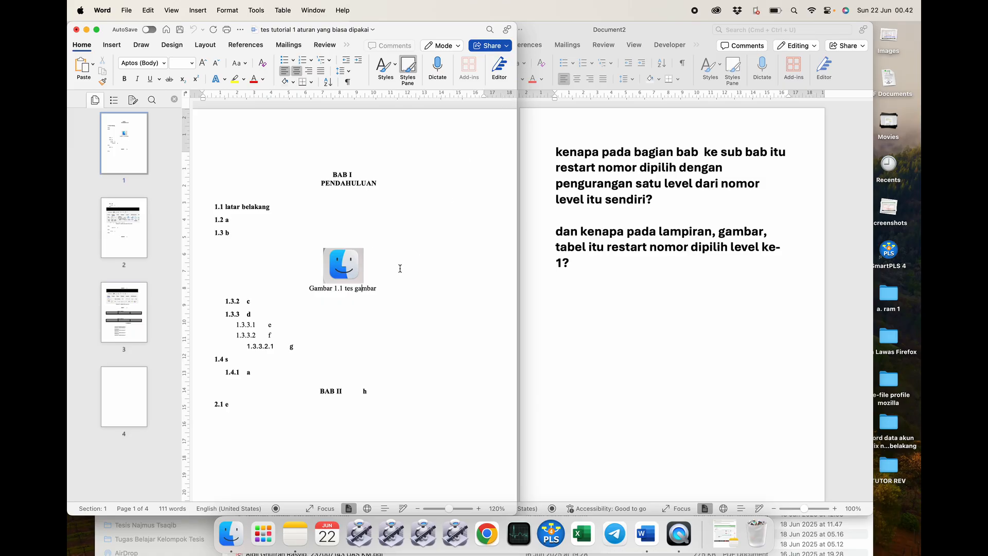
Copy the Finder picture together with its caption and paste it on a new body line below heading 1.3.3 "d".
key(Down)
click(382, 291)
drag(390, 289, 319, 256)
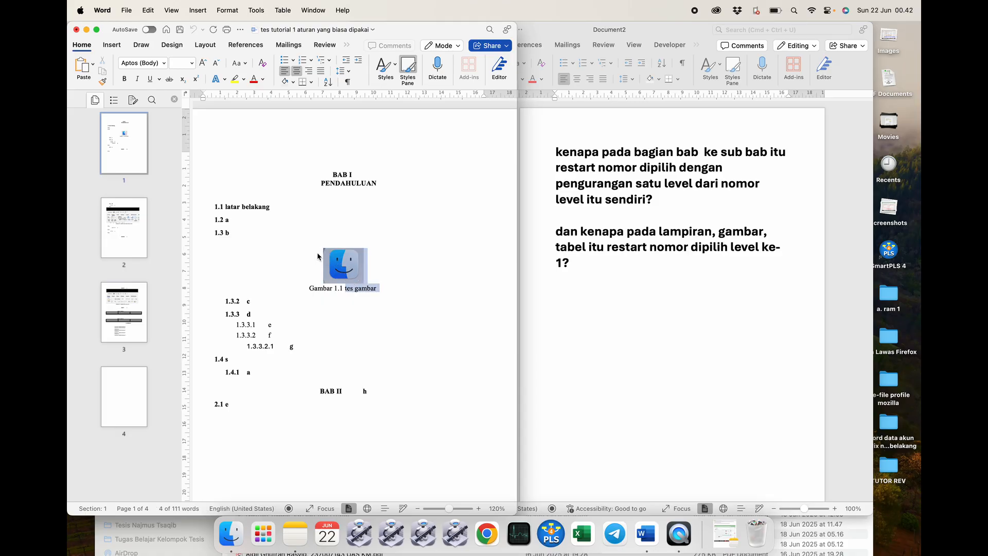
click(233, 234)
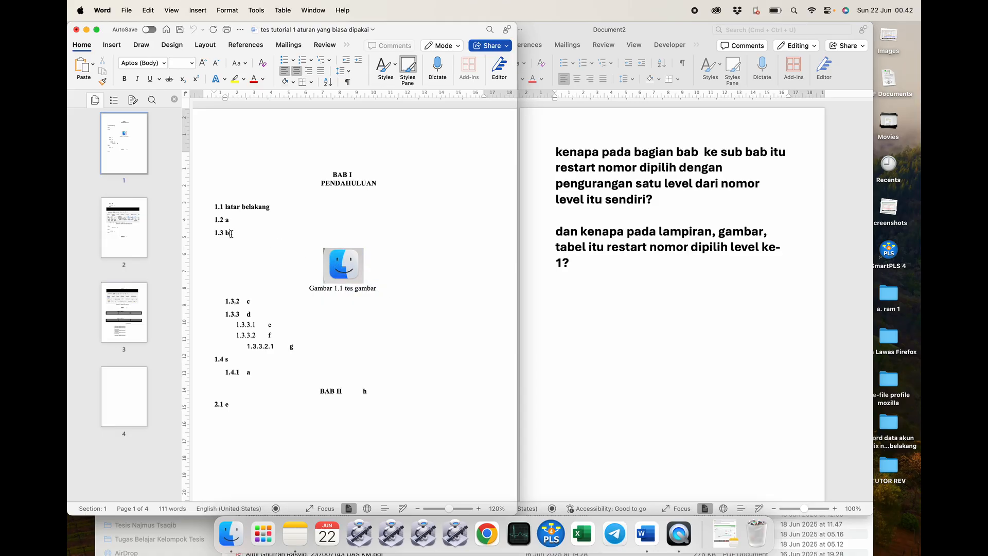
click(255, 309)
key(Return)
key(Return)
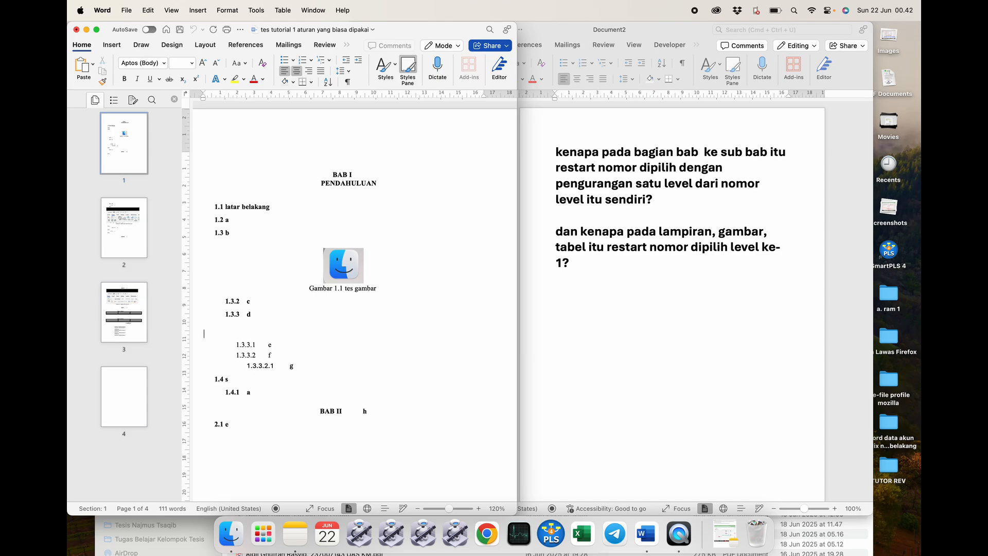
key(super+v)
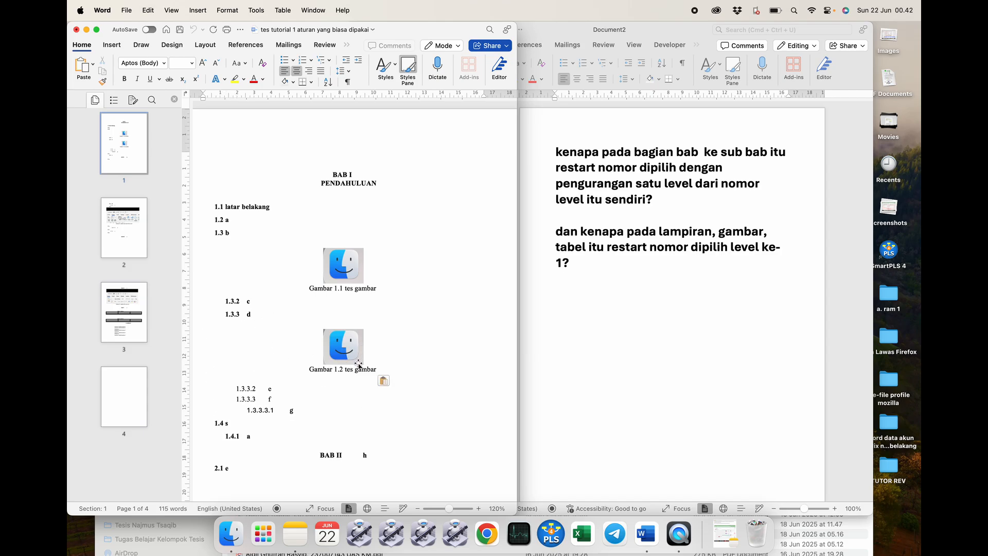
Paste another copy of the captioned picture on a new line below the level 5 heading "g".
click(308, 406)
key(Return)
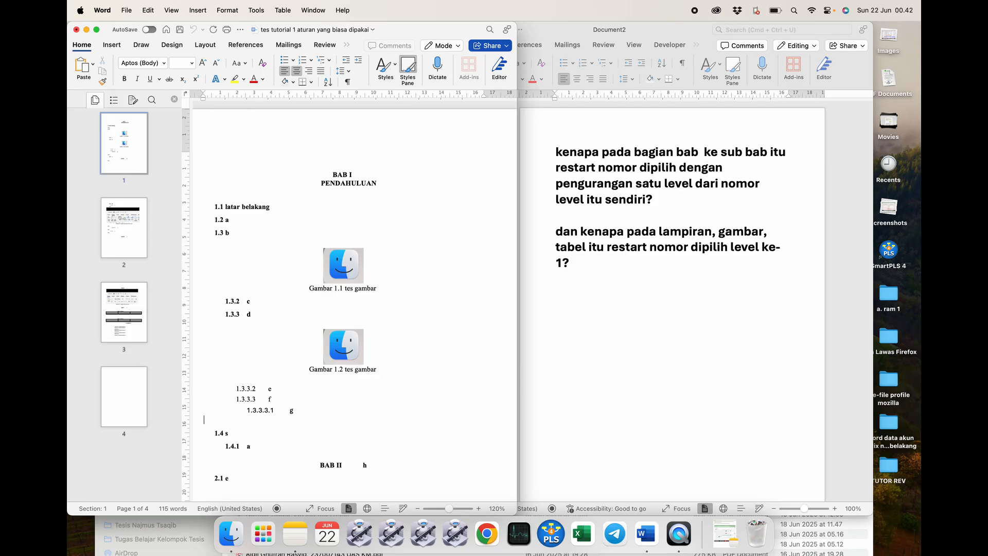
key(super+v)
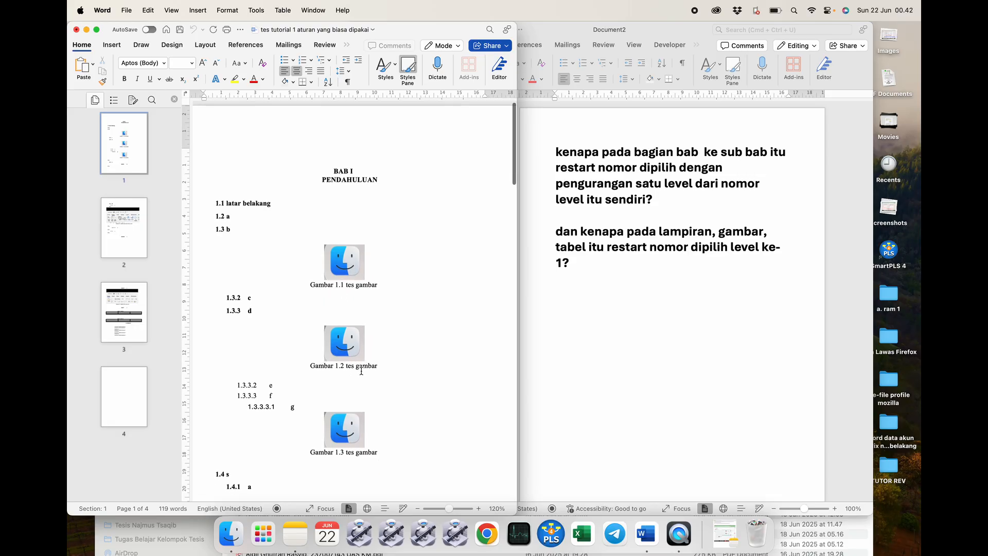
scroll(362, 376, down, 1)
click(352, 415)
click(361, 436)
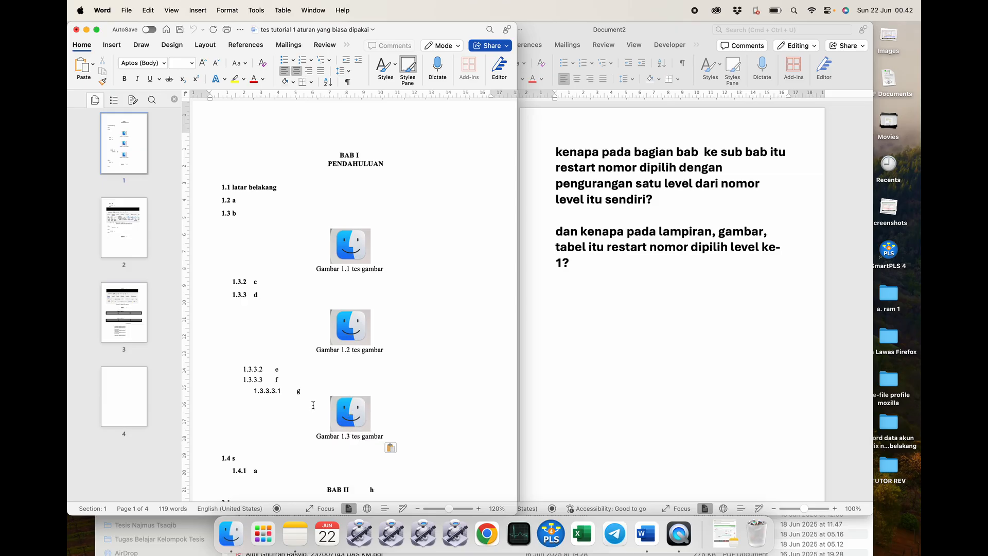
Promote the level 4 heading "f" by two levels to a level 2 heading.
click(282, 380)
click(346, 62)
click(347, 62)
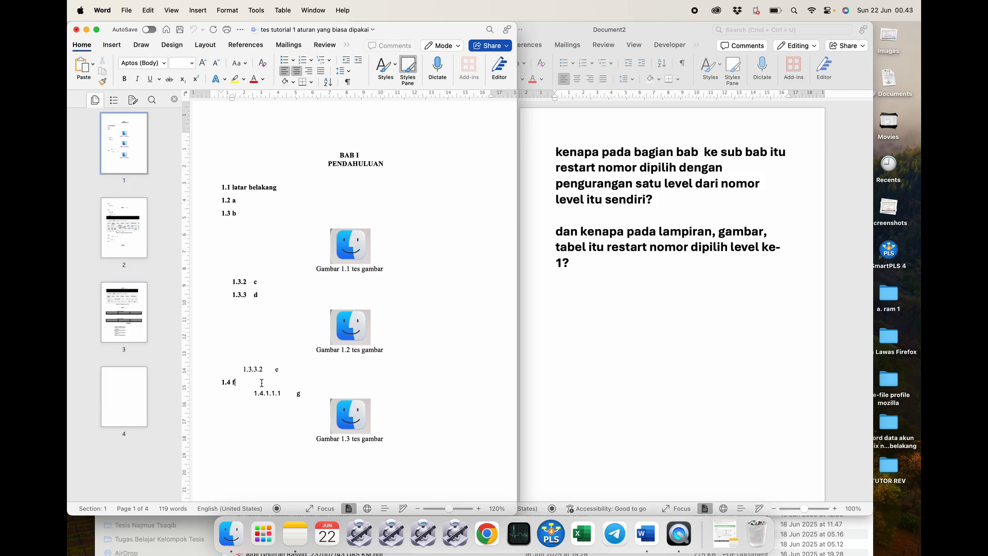
Modify the list style "contoh multi level 1" so that level 8 (Gambar) restarts its numbering after Level 2.
click(239, 383)
click(323, 61)
right_click(342, 283)
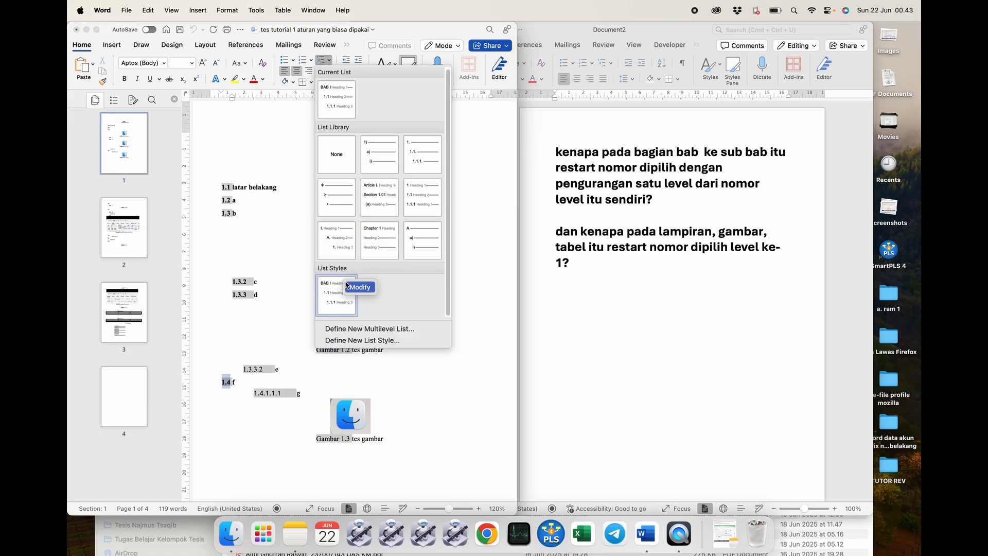
click(356, 289)
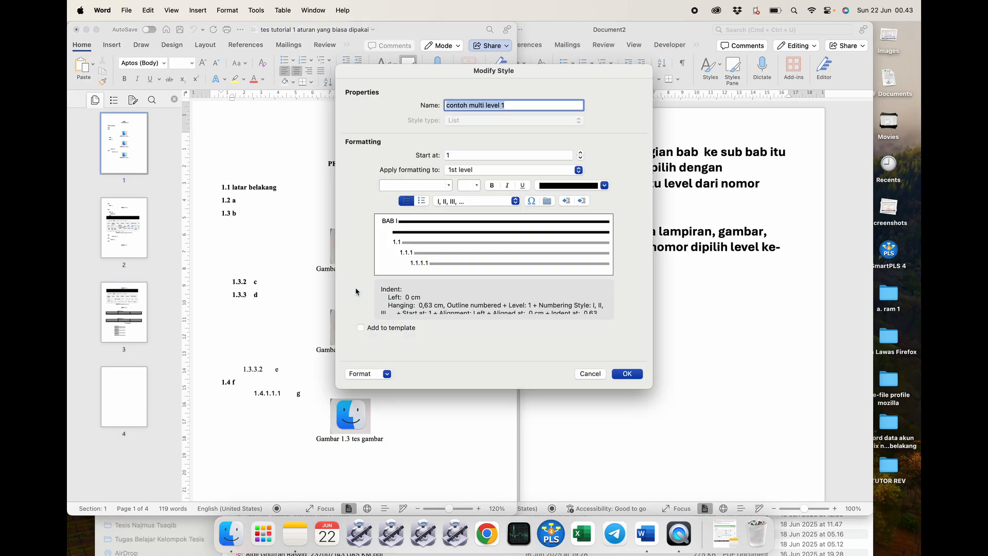
click(387, 373)
click(377, 455)
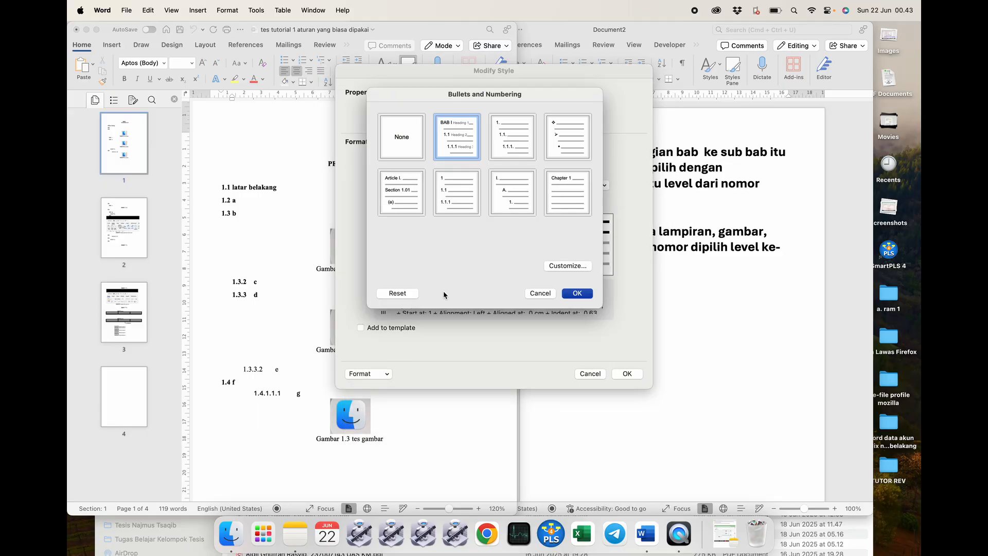
click(561, 268)
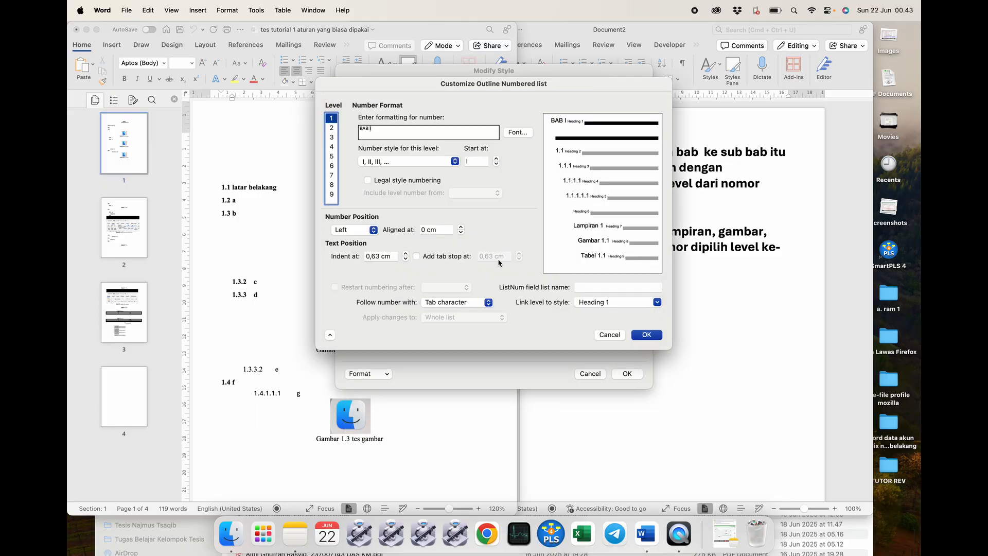
click(333, 185)
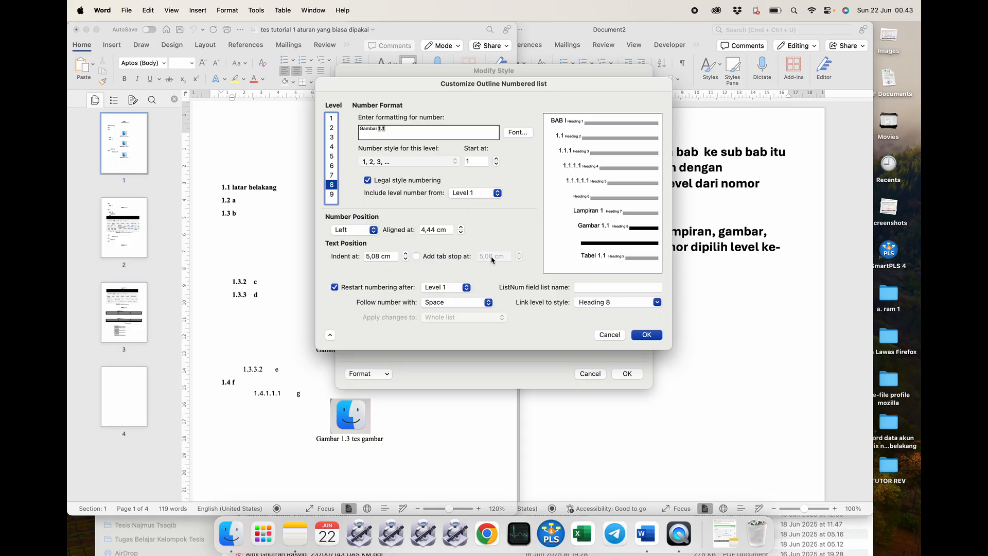
click(453, 290)
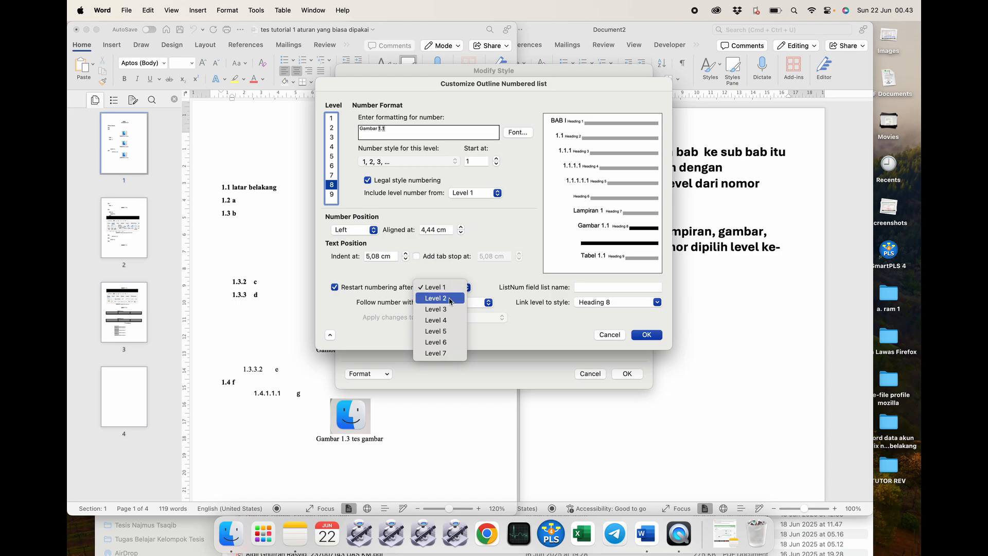
click(450, 300)
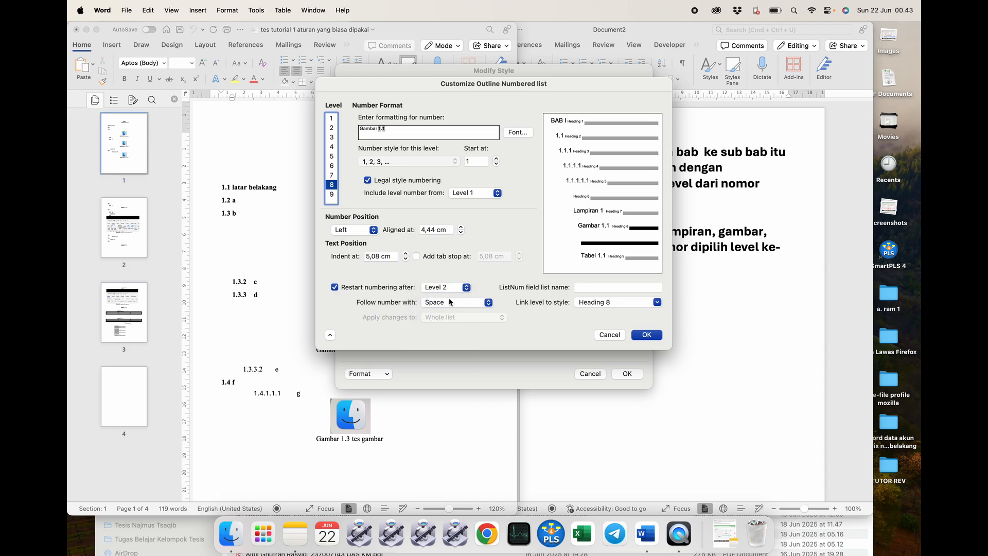
click(641, 338)
click(628, 374)
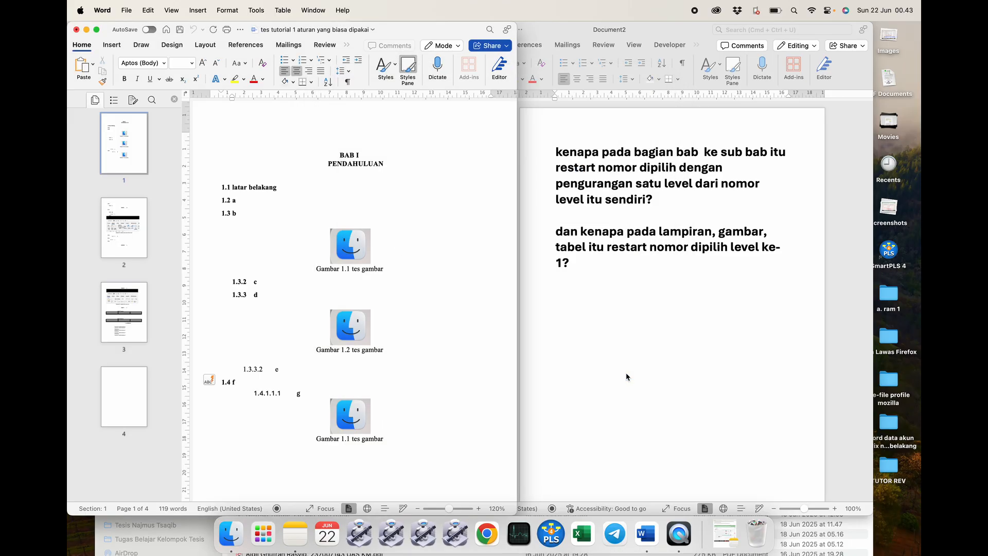
Compare the figure caption numbers under headings 1.3 and 1.4 in BAB I with the figure caption number in BAB II.
click(360, 442)
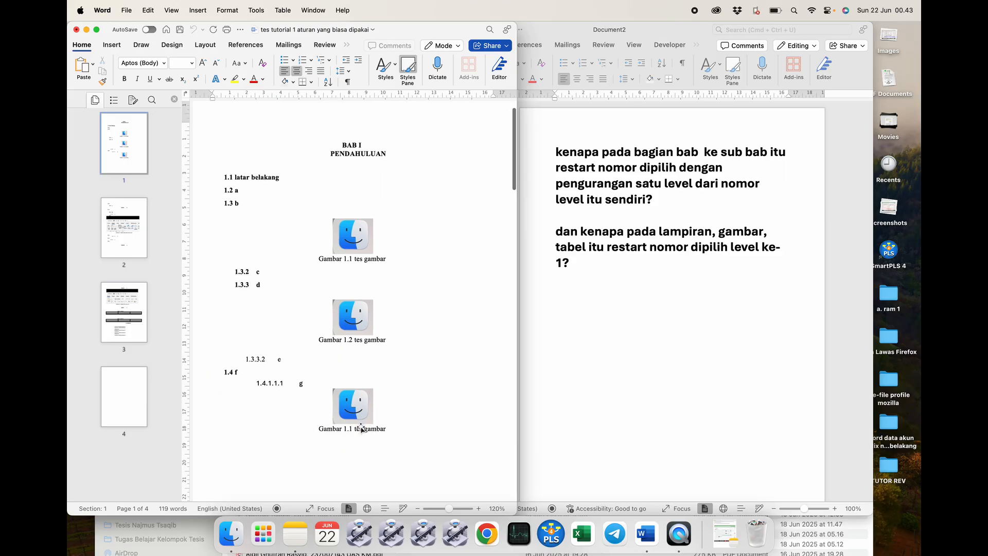
scroll(363, 435, down, 1)
click(372, 427)
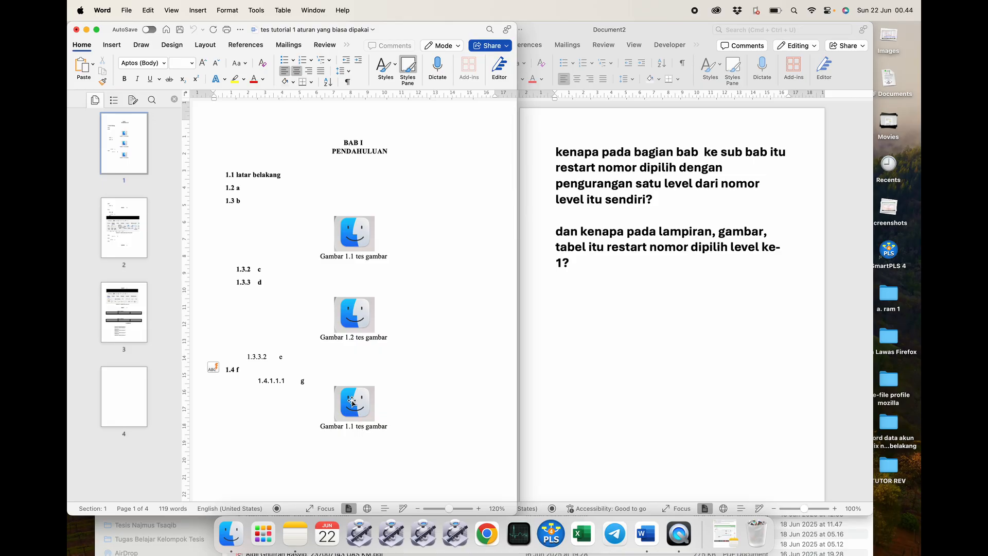
scroll(352, 405, down, 2)
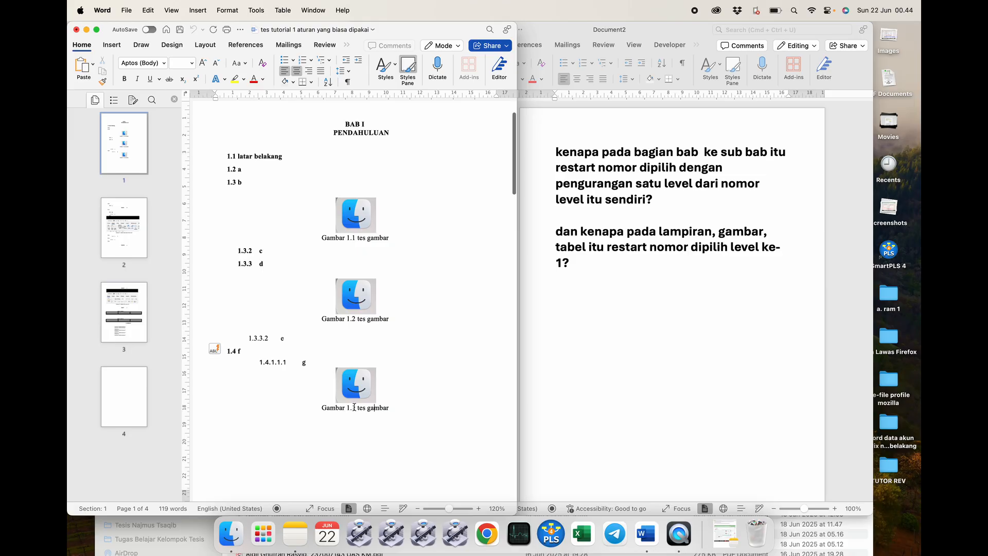
scroll(354, 407, down, 10)
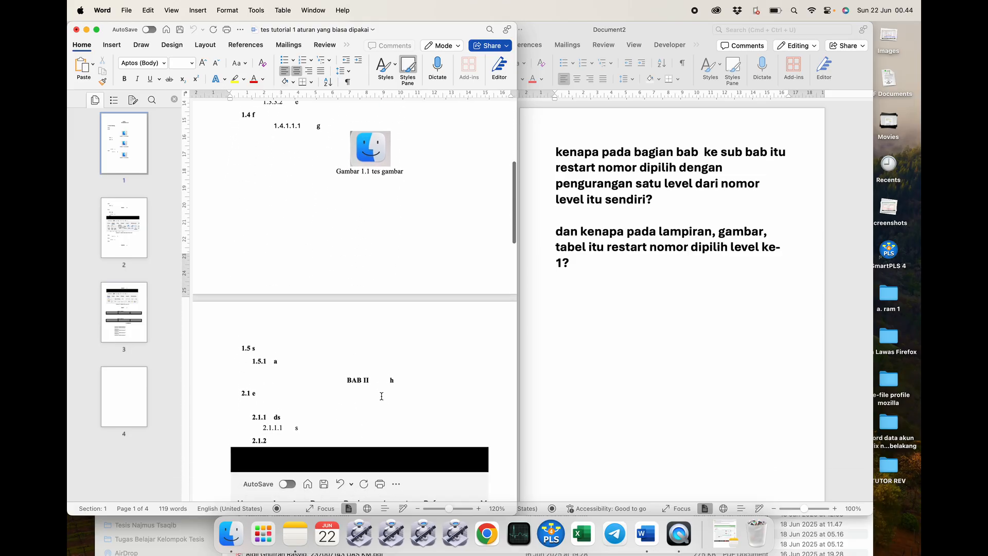
scroll(382, 396, down, 1)
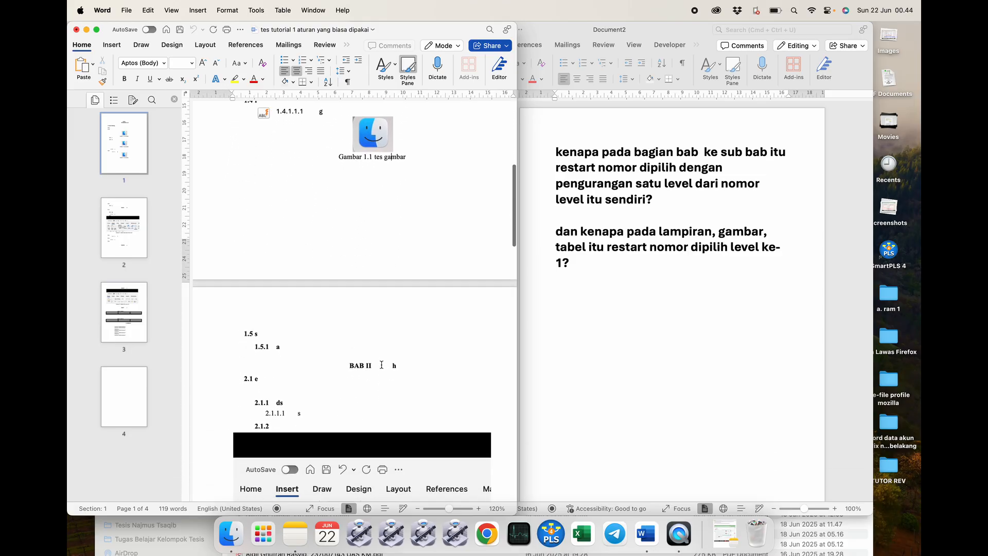
click(367, 158)
scroll(385, 395, down, 7)
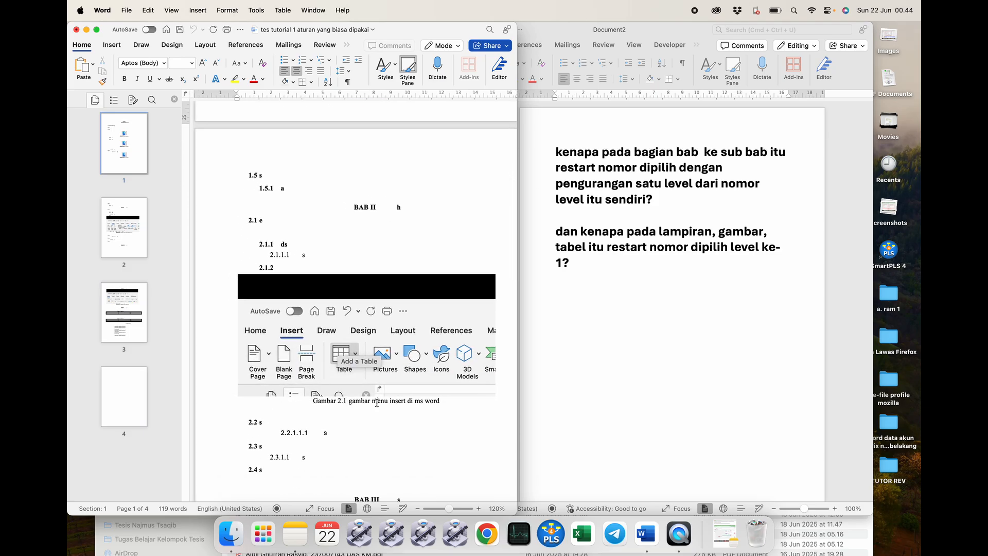
click(377, 401)
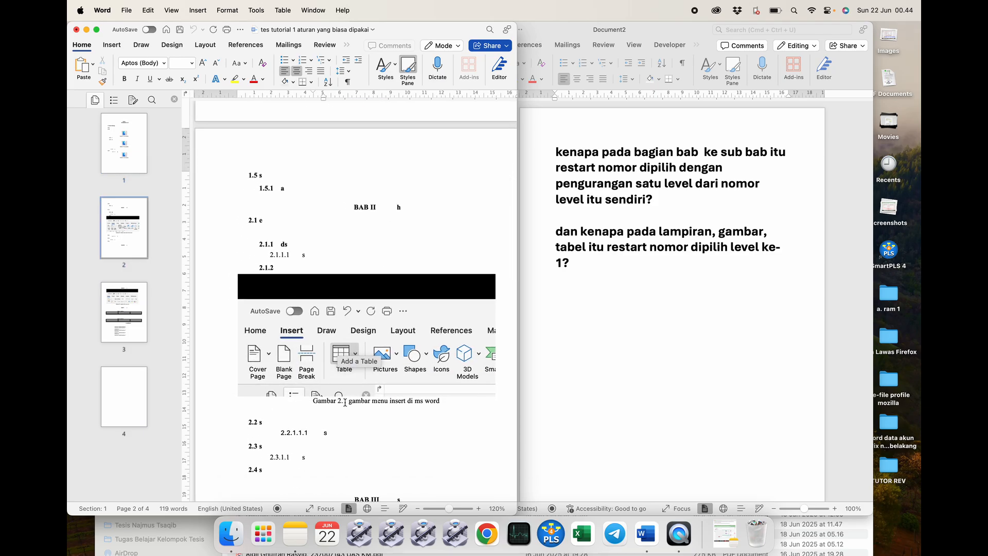
scroll(345, 402, up, 1)
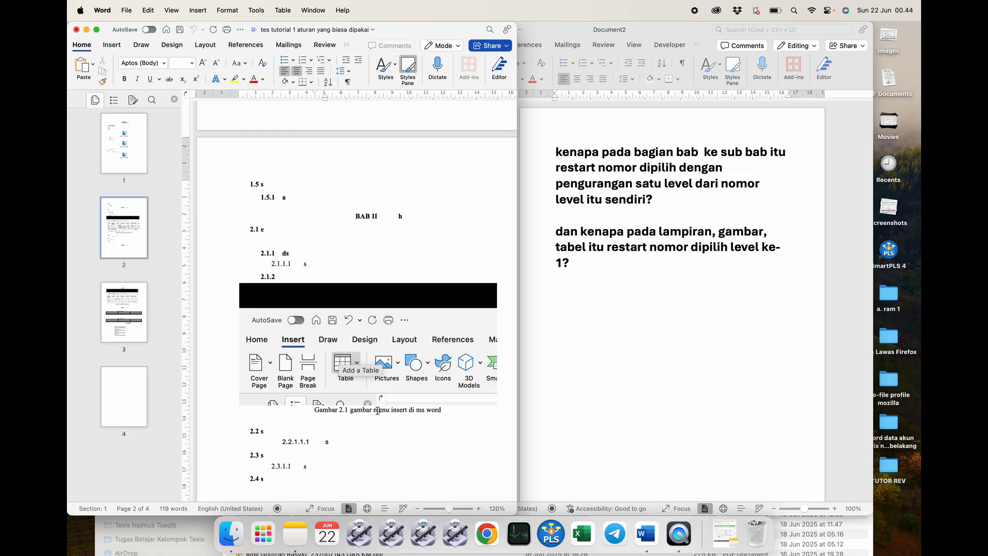
scroll(377, 407, up, 10)
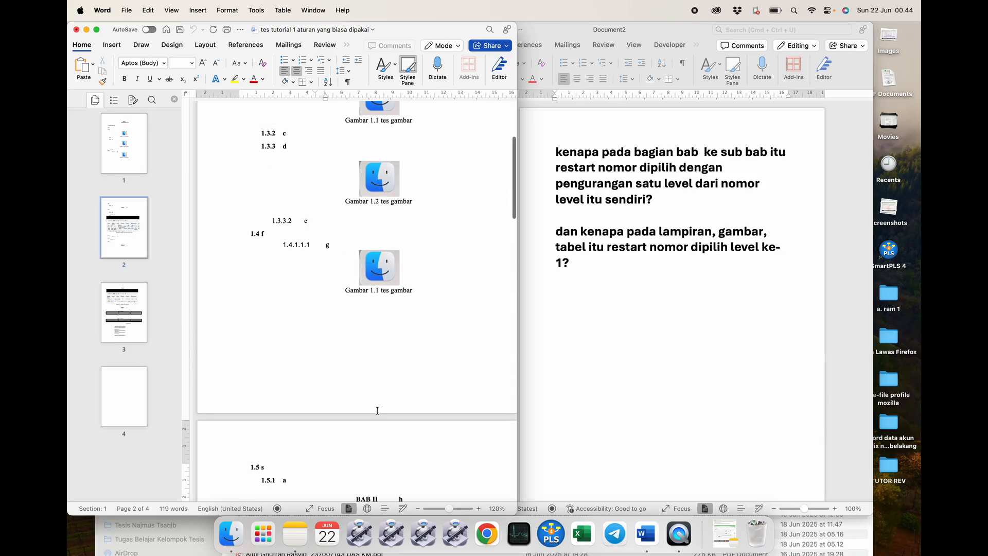
click(386, 296)
scroll(389, 299, up, 1)
scroll(391, 306, up, 2)
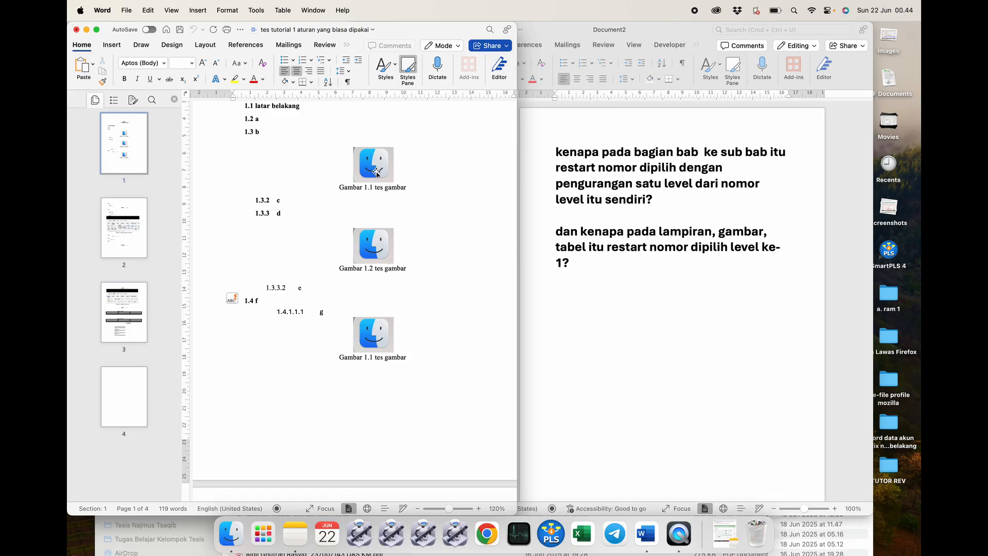
scroll(356, 347, down, 1)
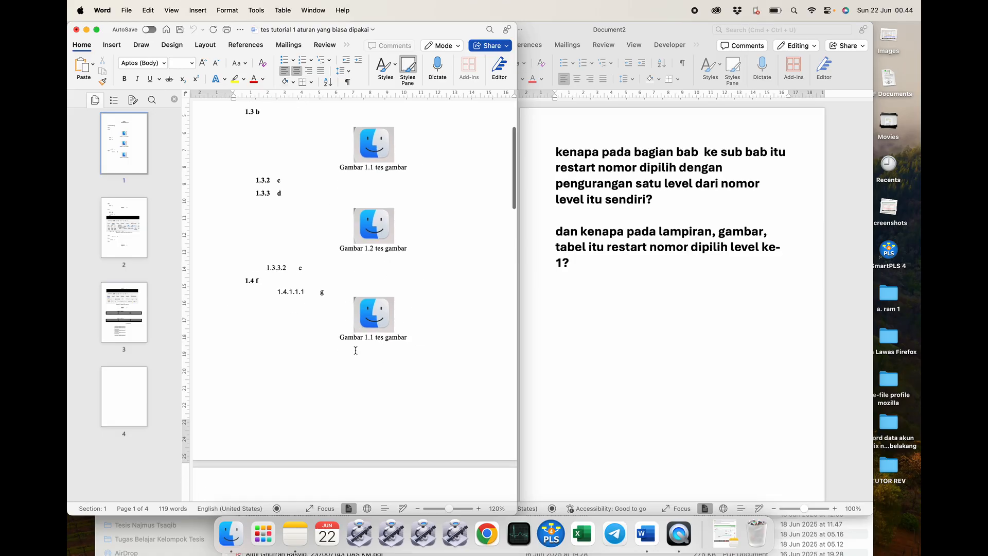
scroll(355, 350, down, 10)
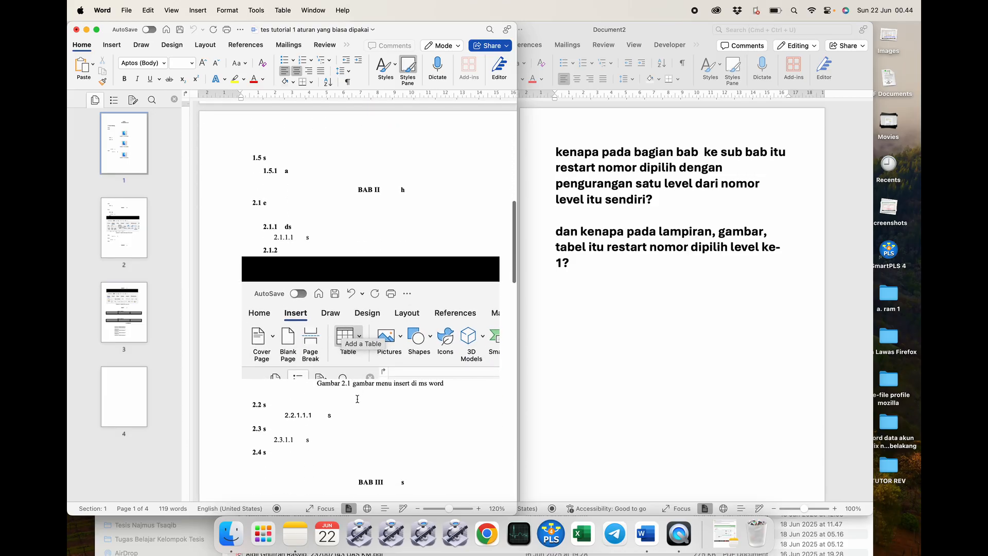
scroll(342, 381, up, 10)
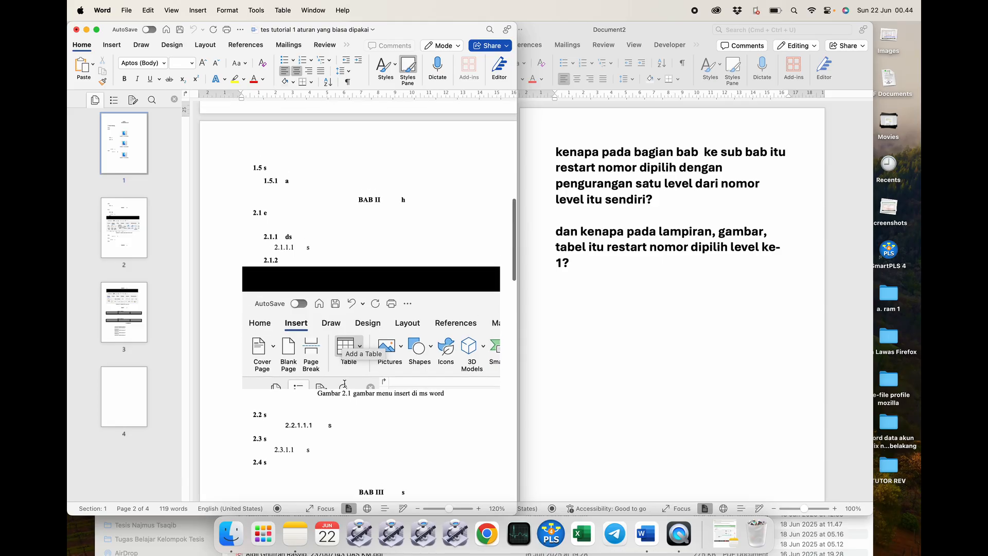
Modify the list style "contoh multi level 1" so that level 8 (Gambar) restarts its numbering after Level 4.
click(410, 334)
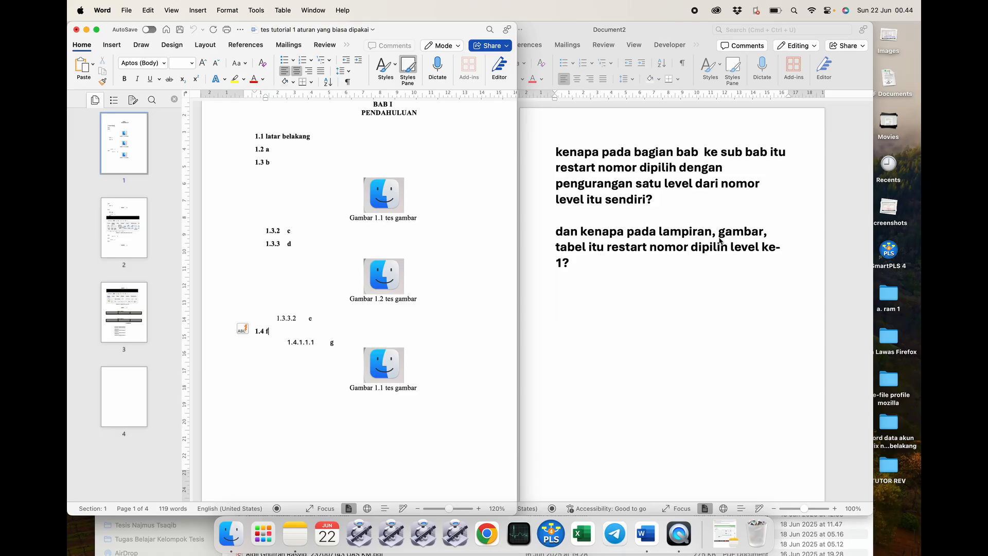
click(326, 60)
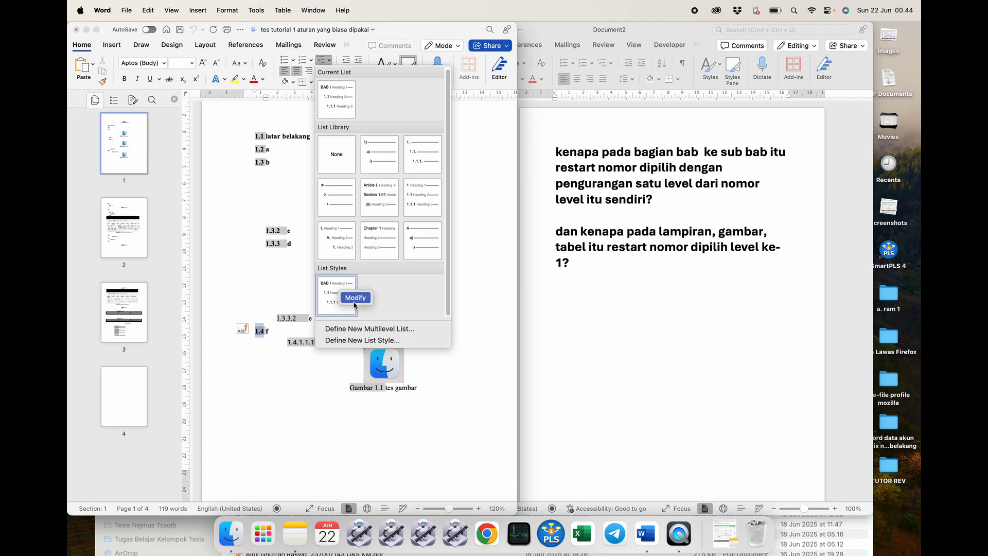
right_click(353, 306)
click(372, 312)
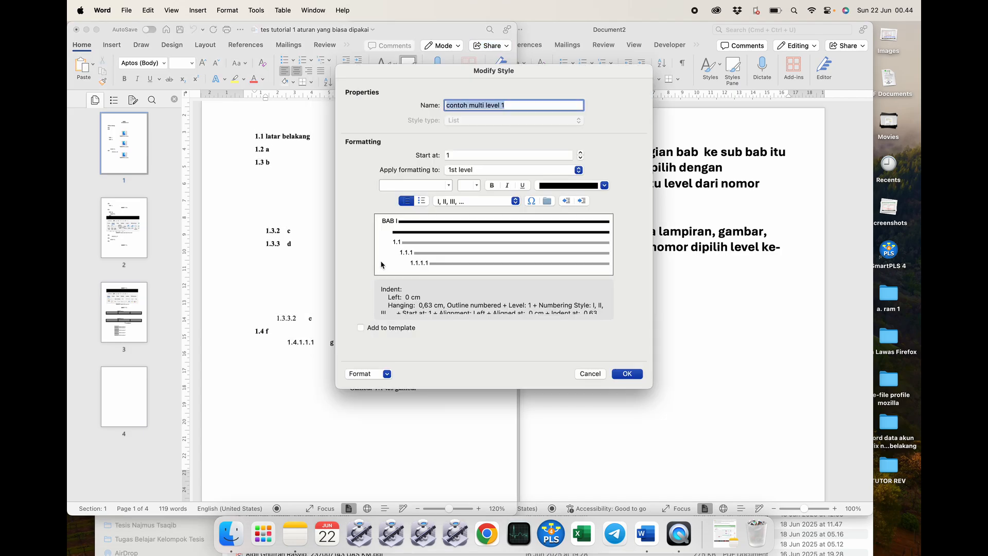
click(388, 374)
click(376, 455)
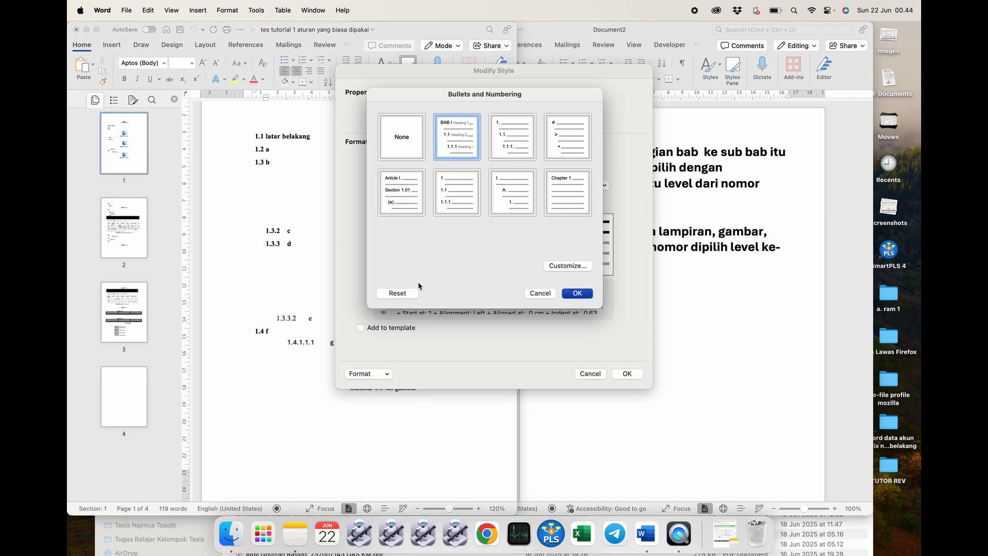
click(568, 266)
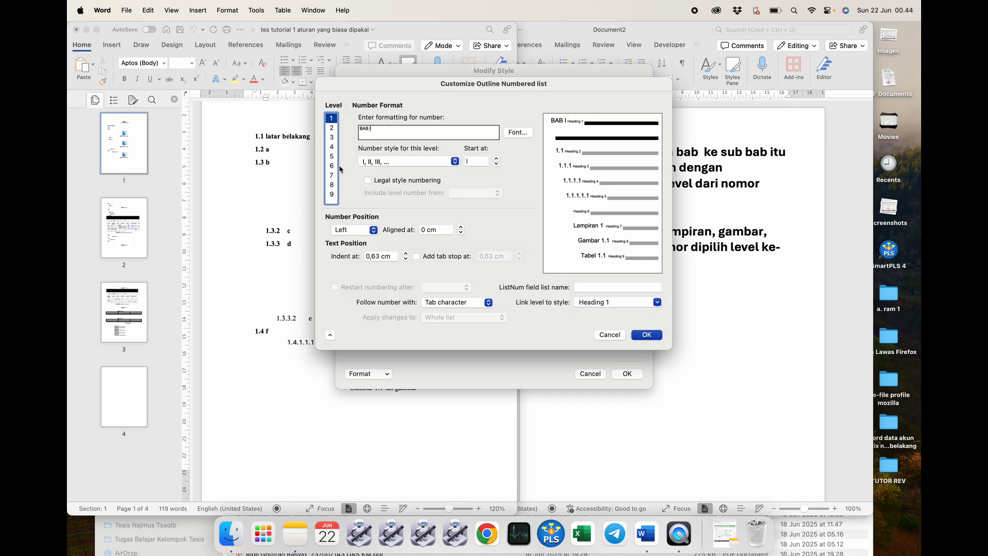
click(332, 185)
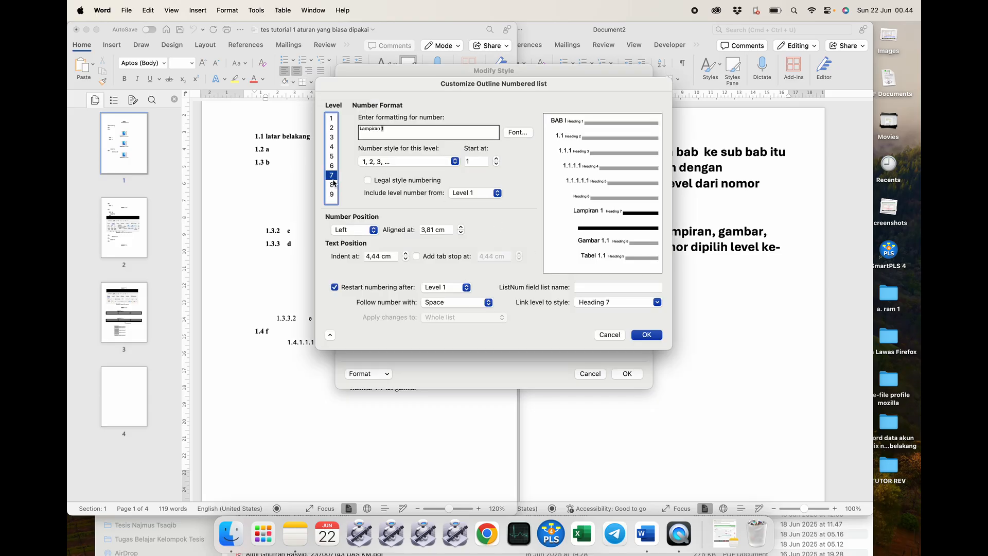
click(446, 287)
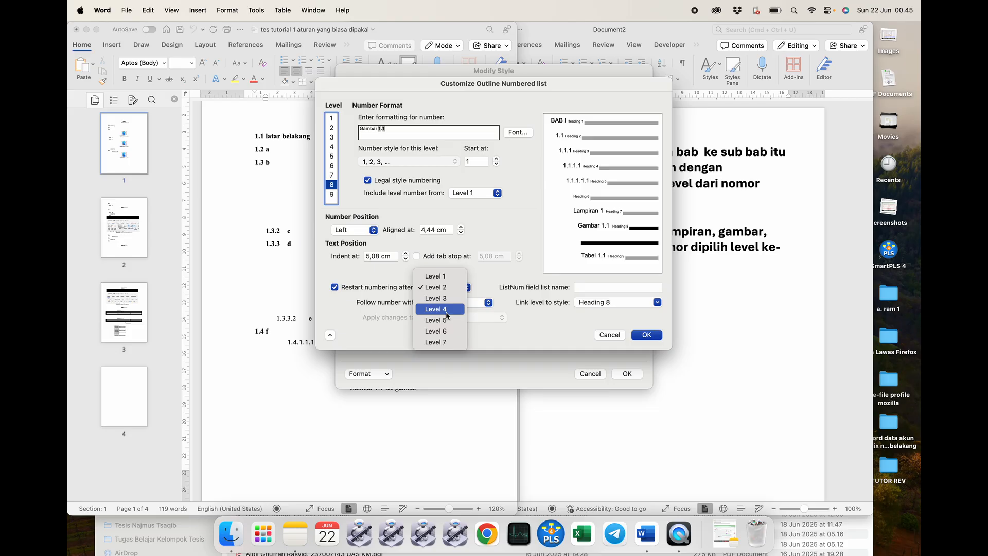
click(447, 309)
click(645, 336)
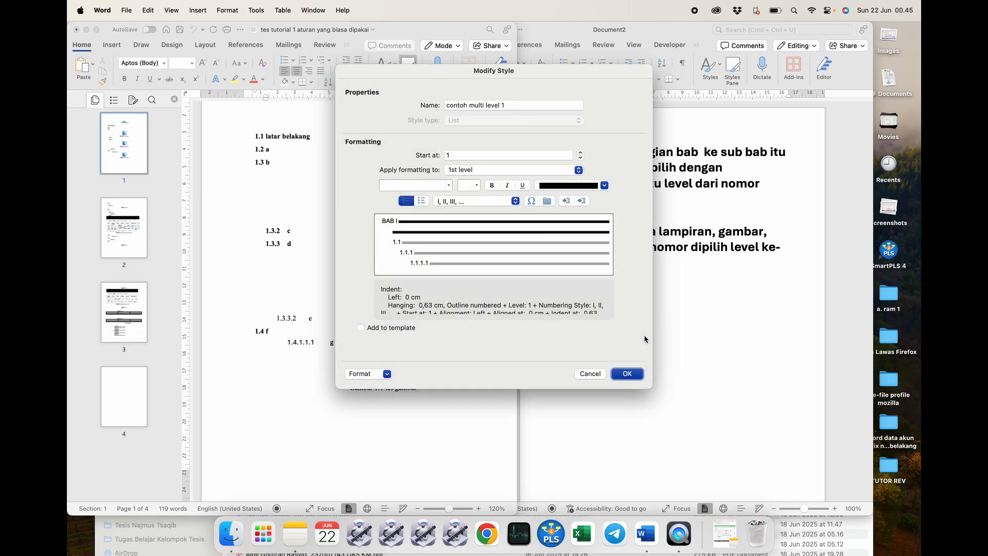
click(627, 375)
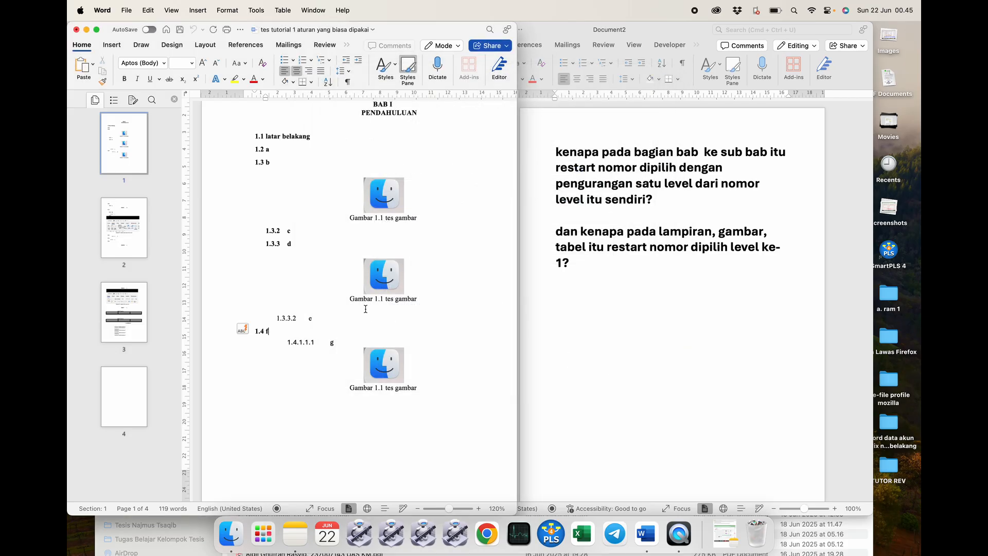
Set level 8 (Gambar) of the list style "contoh multi level 1" to restart its numbering after Level 1.
click(307, 318)
click(373, 340)
click(295, 324)
click(323, 61)
right_click(339, 279)
click(353, 294)
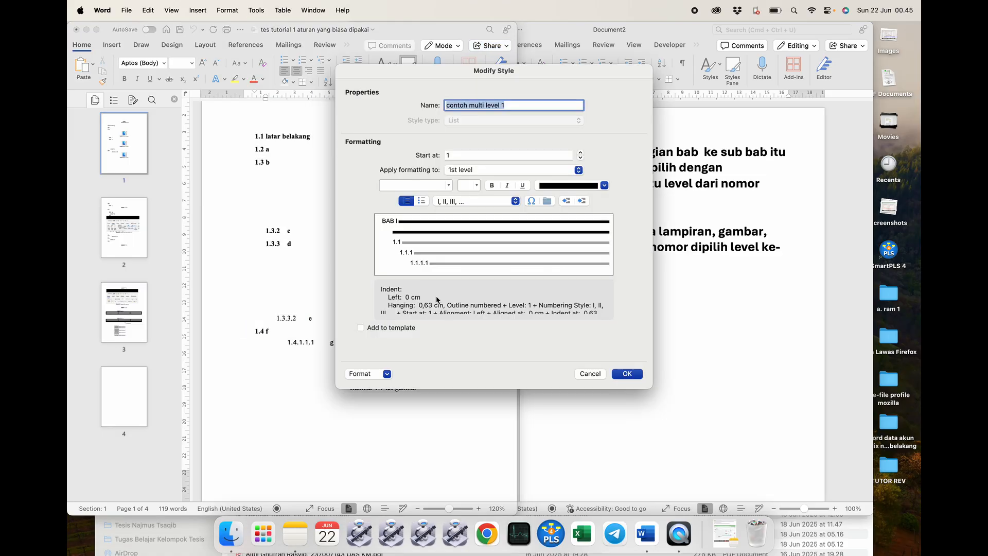
click(389, 374)
click(372, 456)
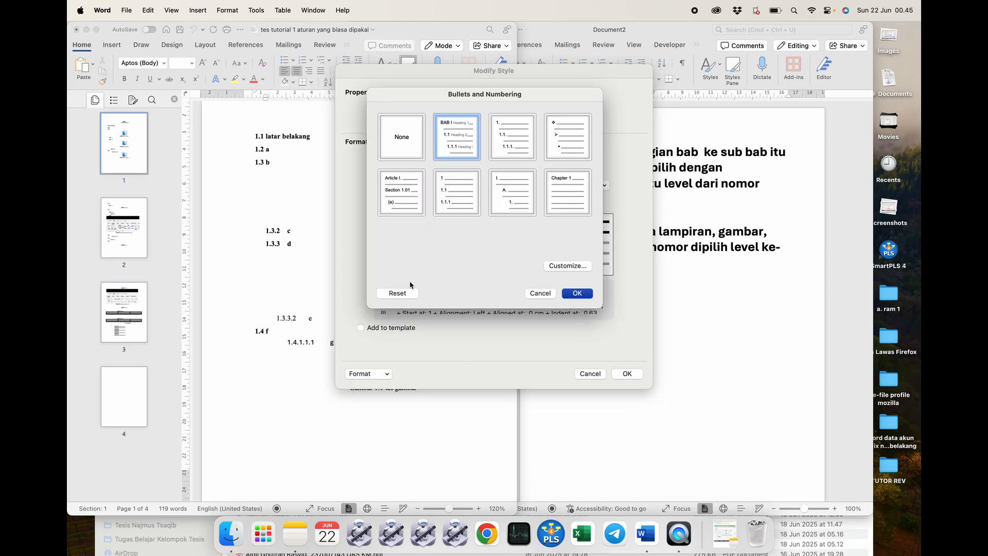
click(566, 265)
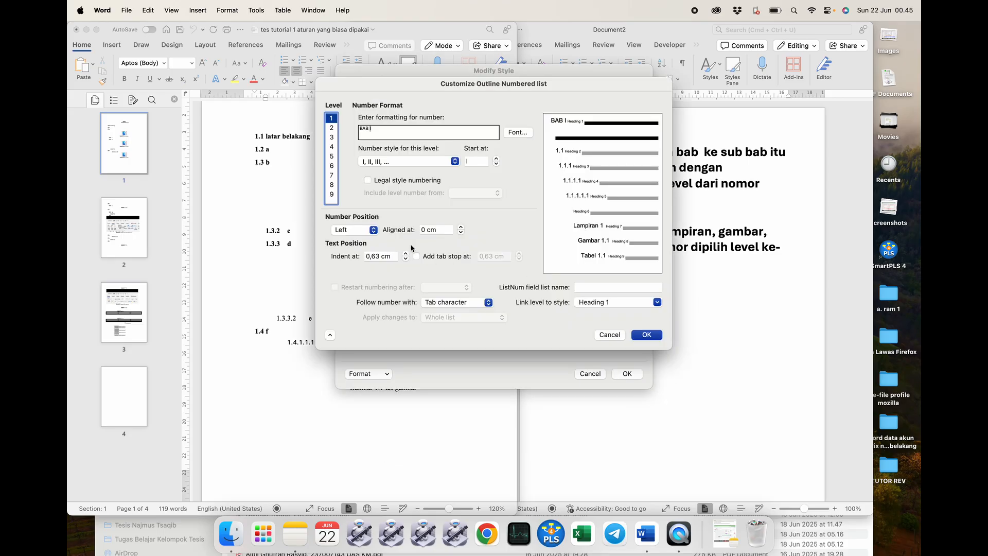
click(332, 185)
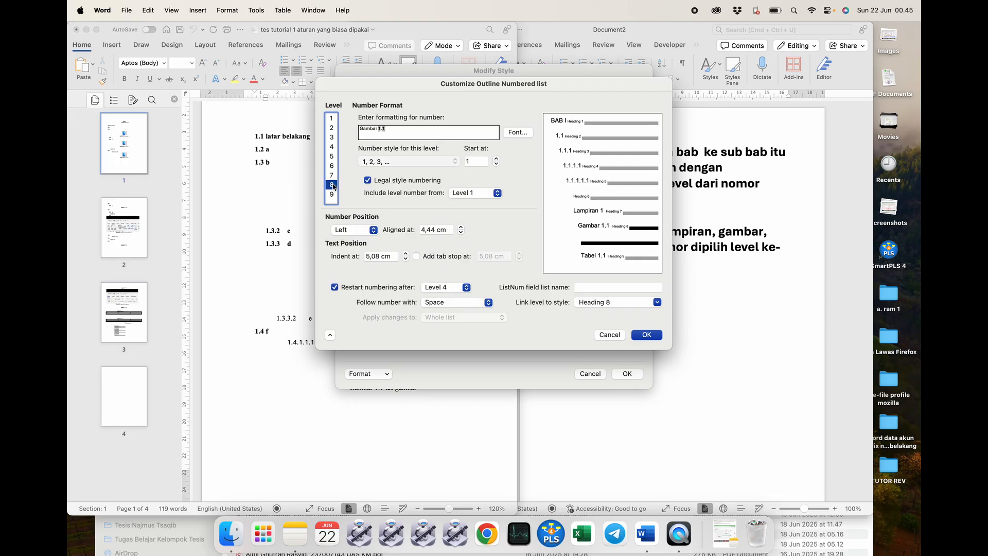
click(442, 293)
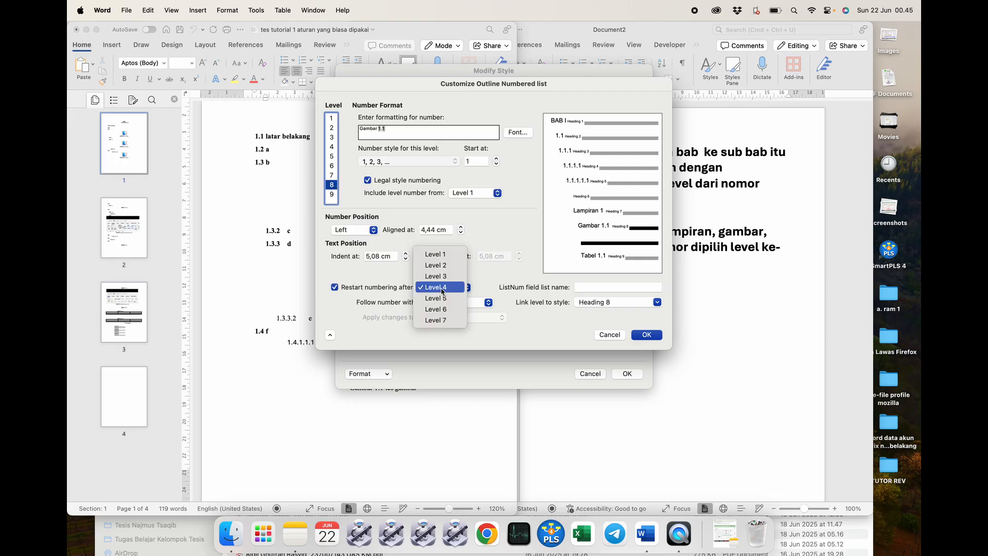
click(440, 253)
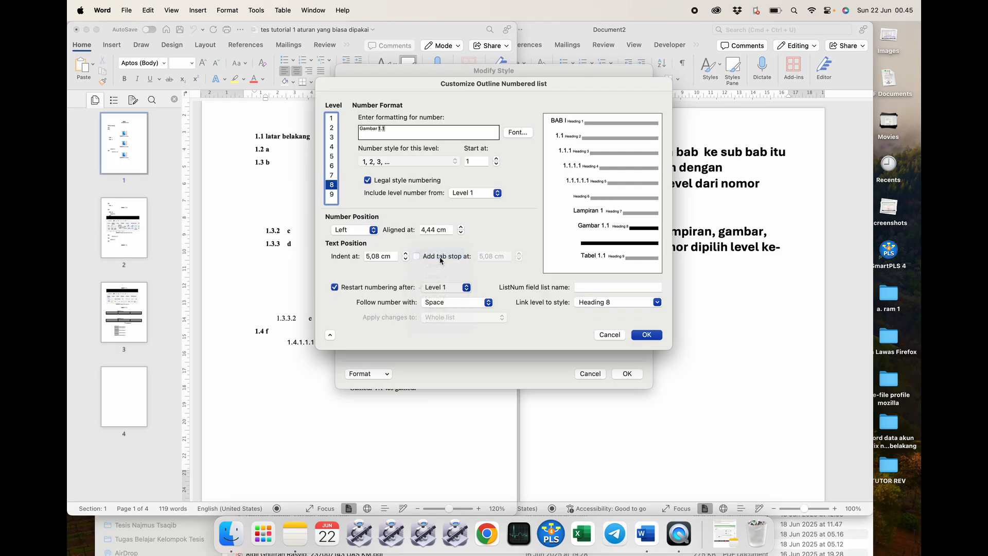
click(647, 335)
click(628, 374)
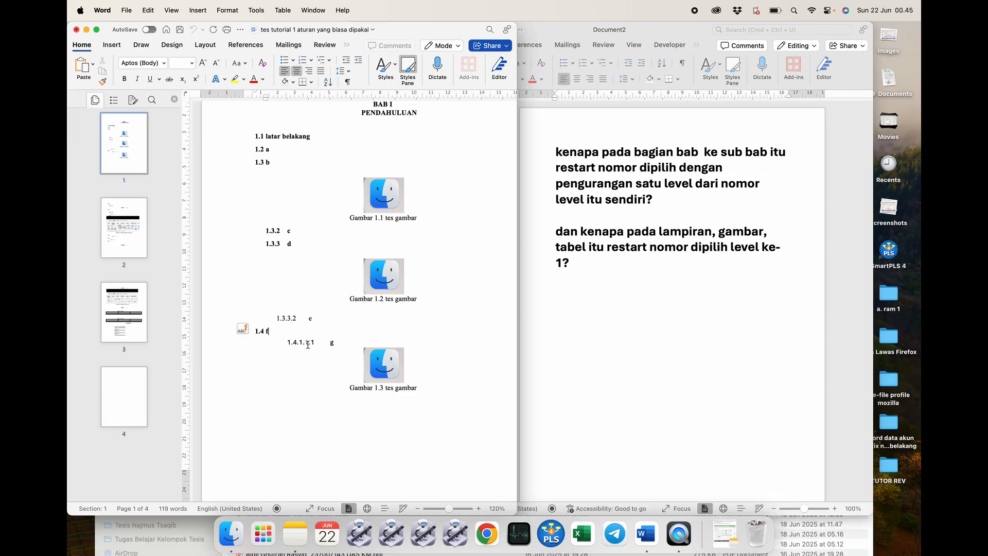
Apply the Heading 1 style to the level 4 heading "e" directly above heading "f".
click(292, 319)
click(273, 244)
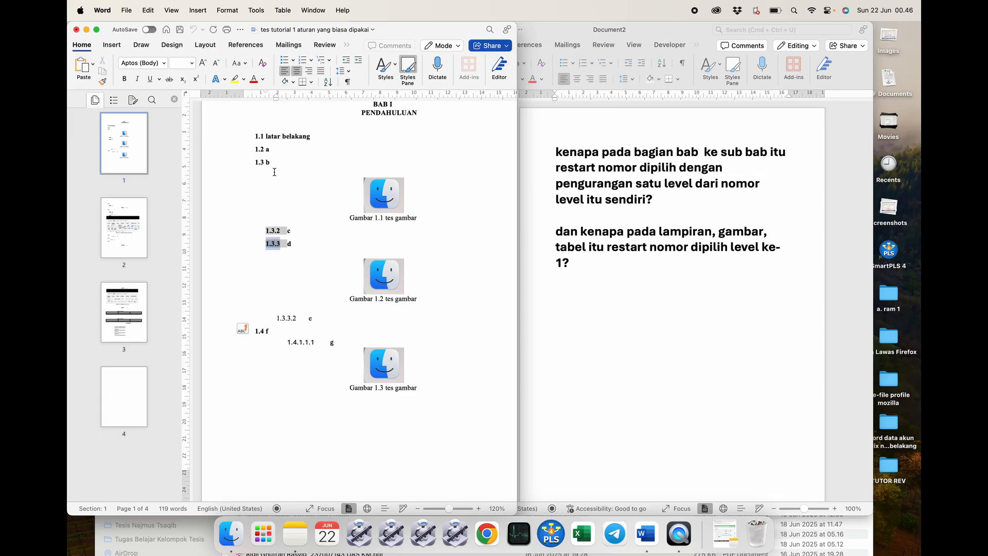
click(265, 159)
click(304, 311)
click(312, 325)
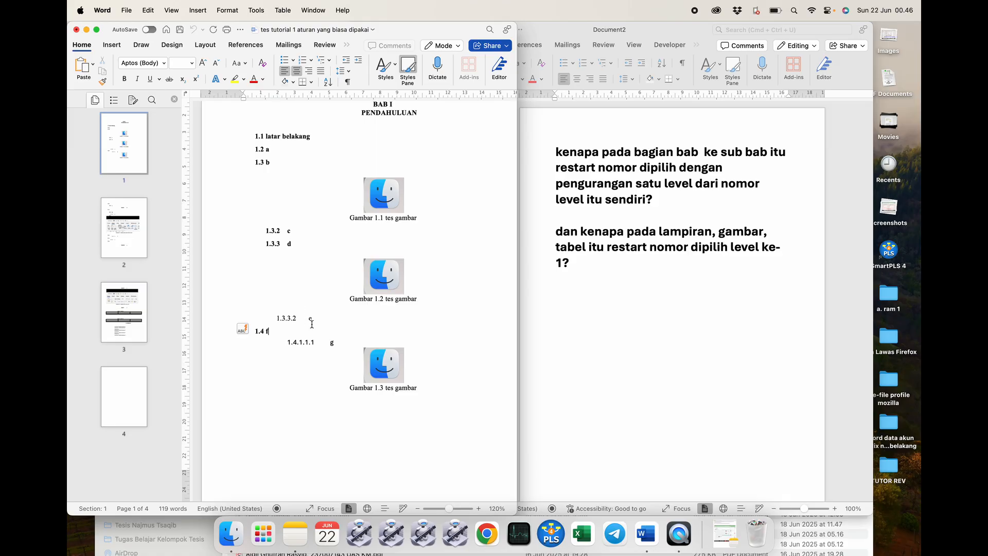
click(308, 322)
double_click(308, 318)
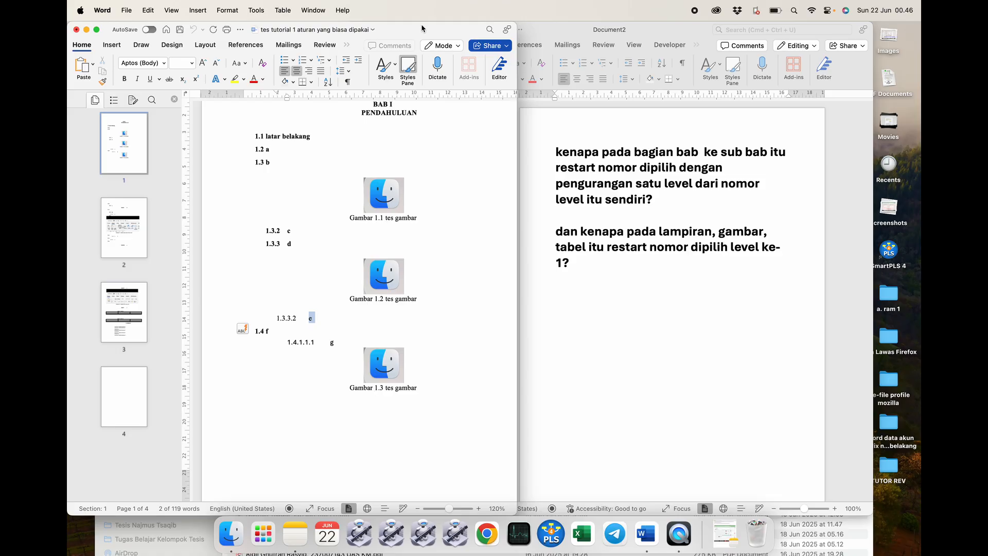
click(407, 66)
click(305, 319)
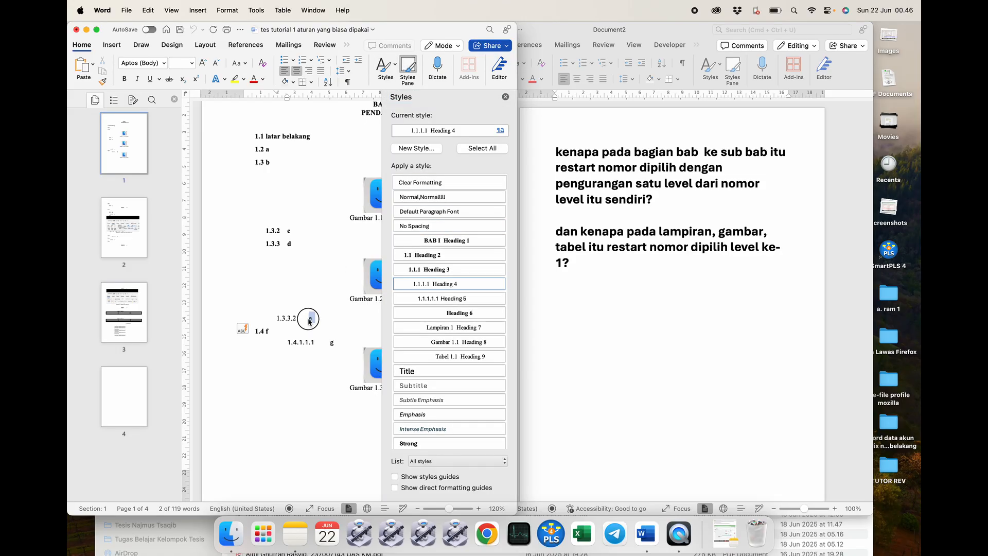
click(428, 240)
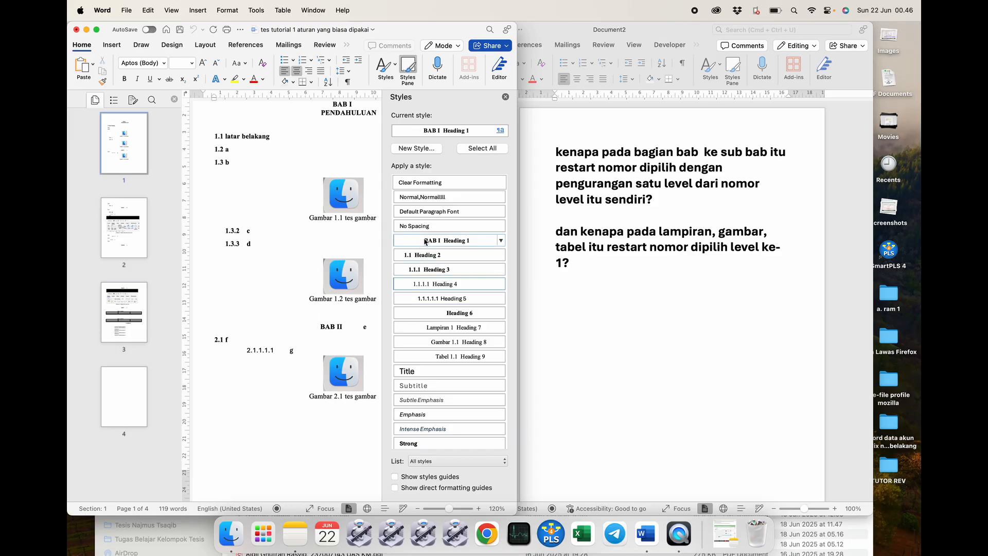
click(301, 337)
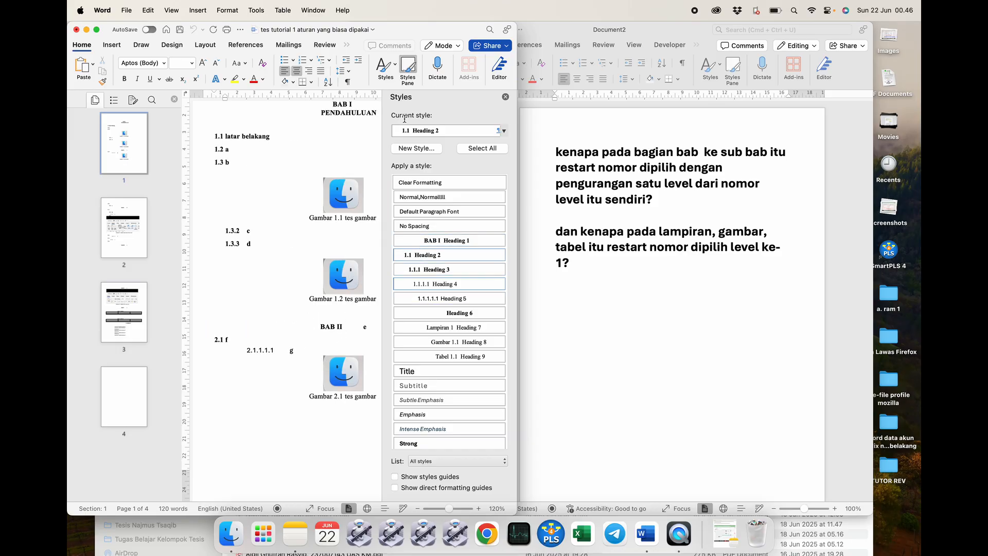
click(506, 97)
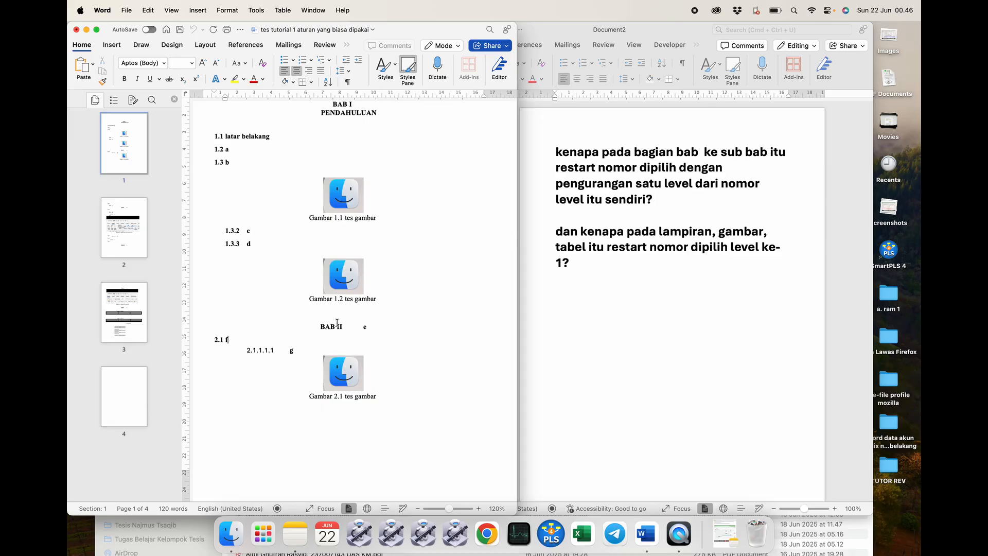
Review the restart-numbering setting of level 8 (Gambar) in the list style "contoh multi level 1".
click(324, 61)
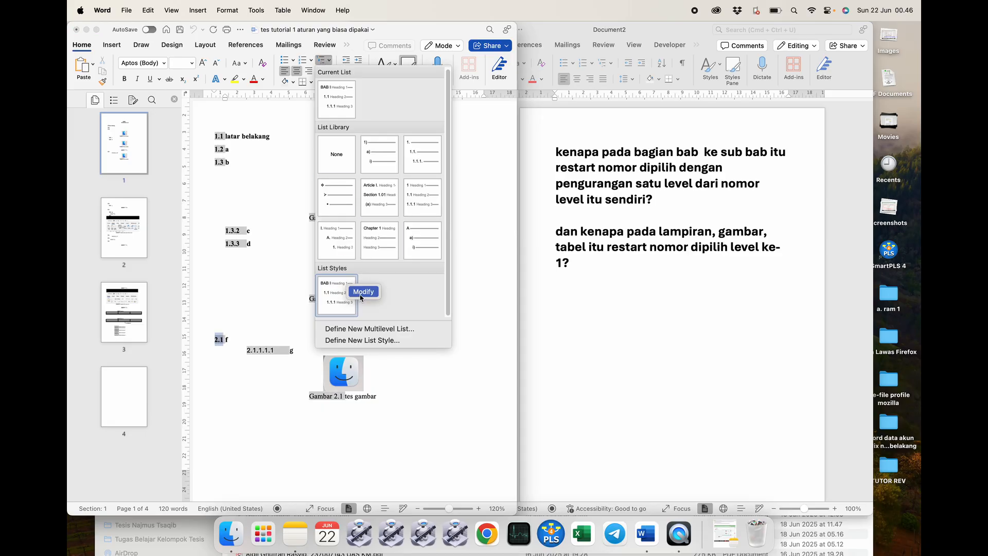
click(362, 297)
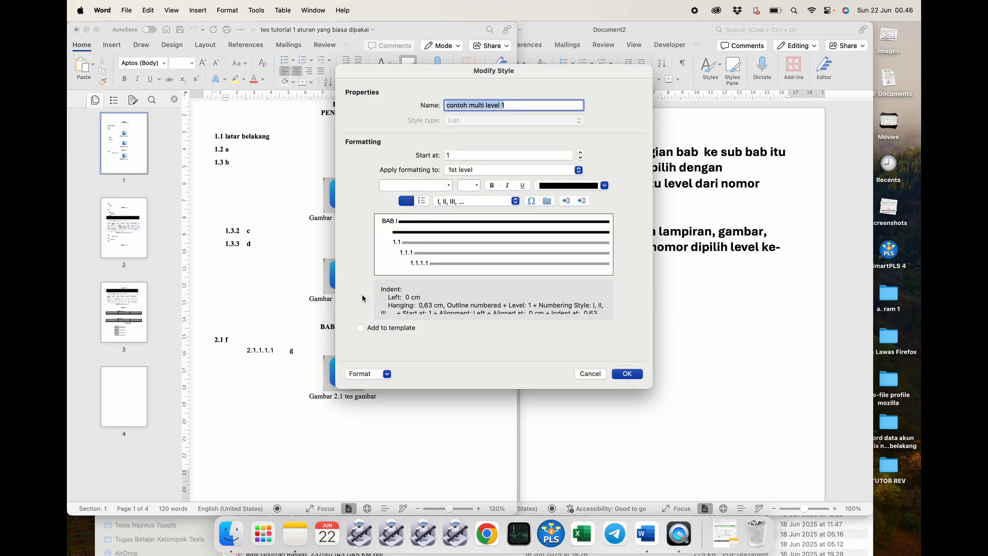
click(387, 373)
click(380, 456)
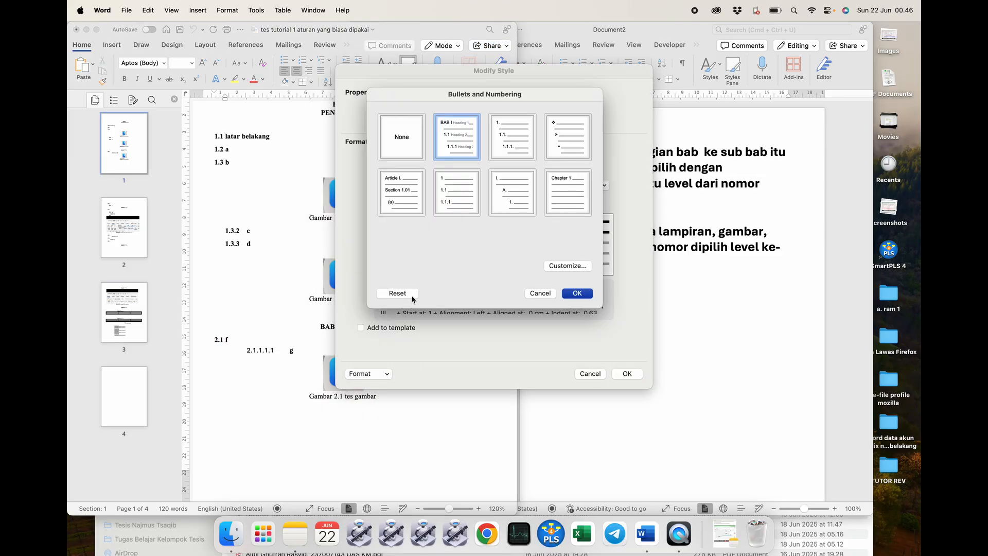
click(549, 265)
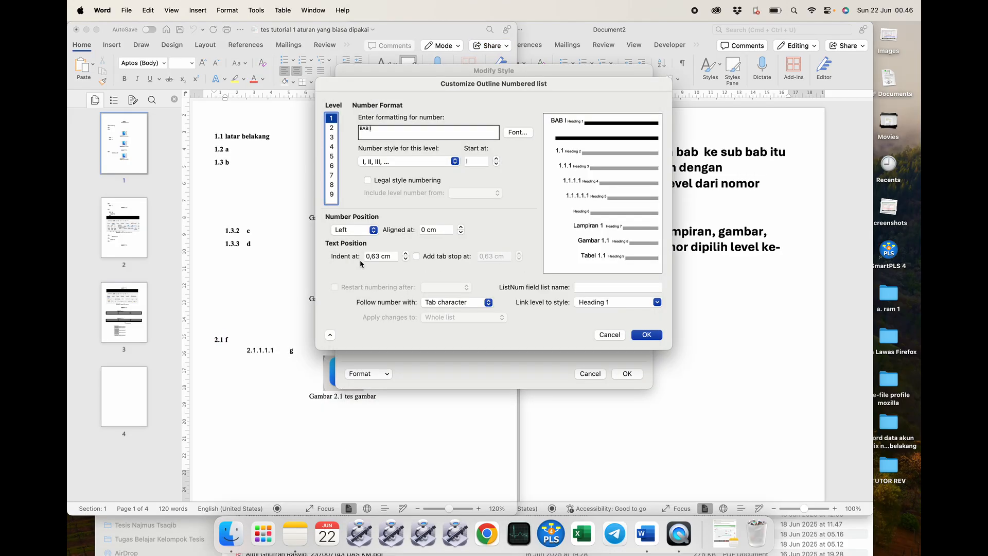
click(332, 184)
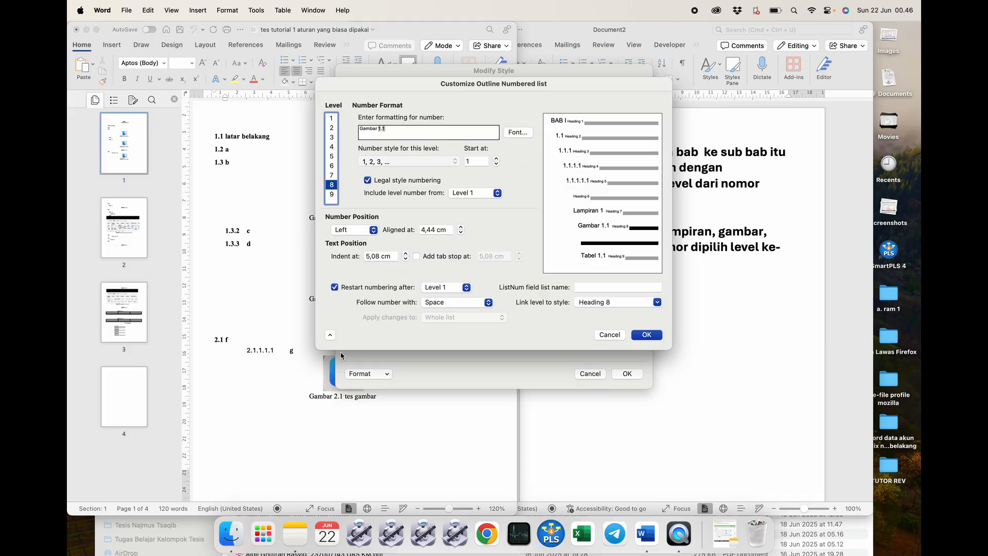
click(330, 336)
click(330, 286)
click(443, 291)
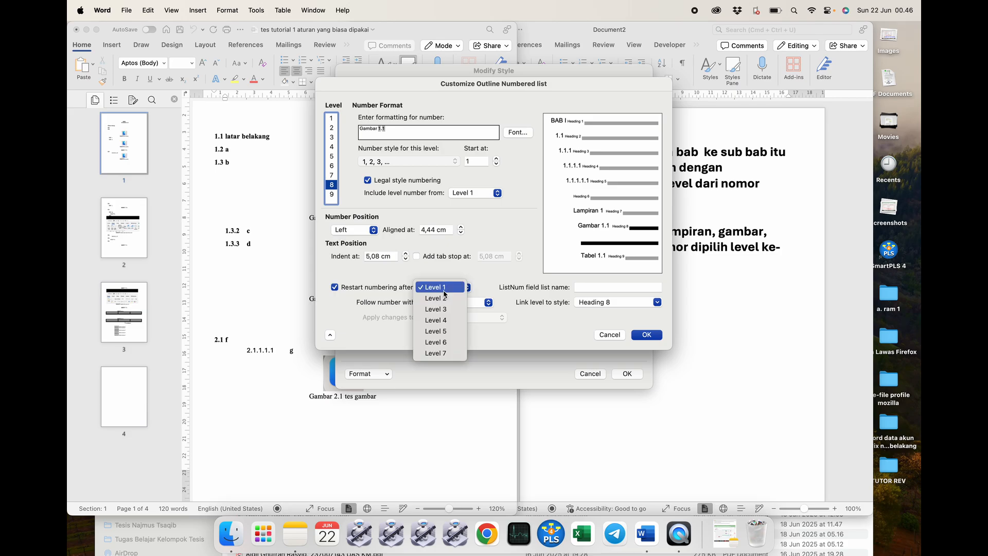
click(385, 280)
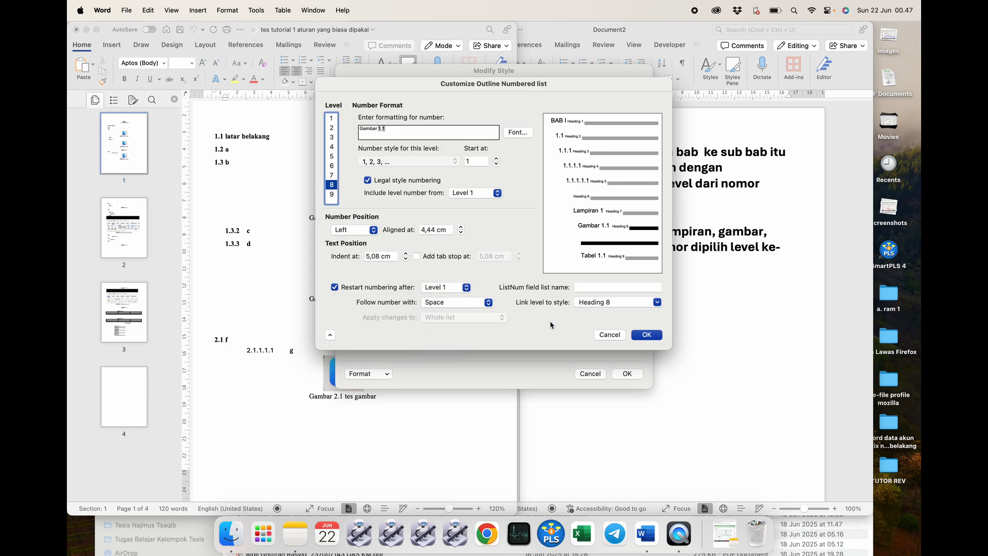
click(638, 337)
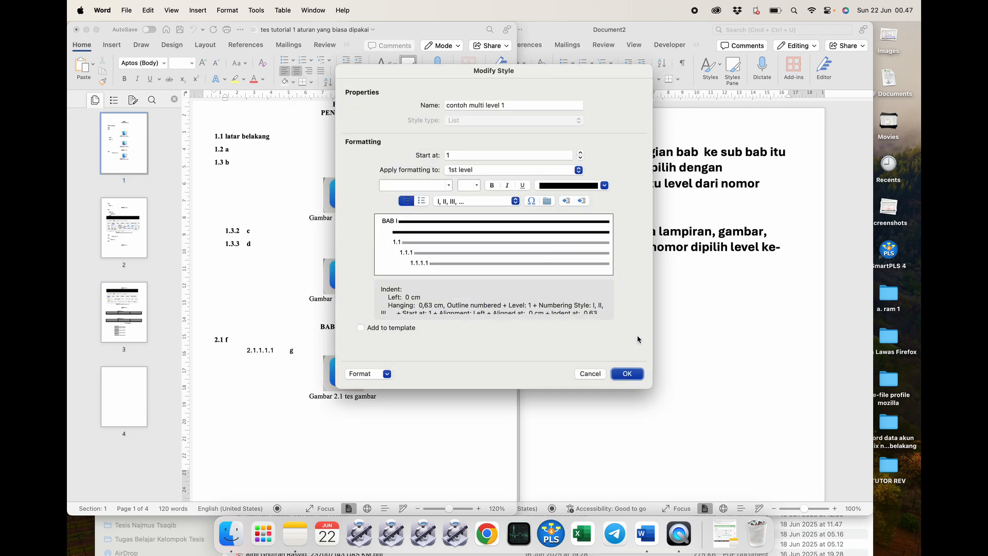
click(627, 373)
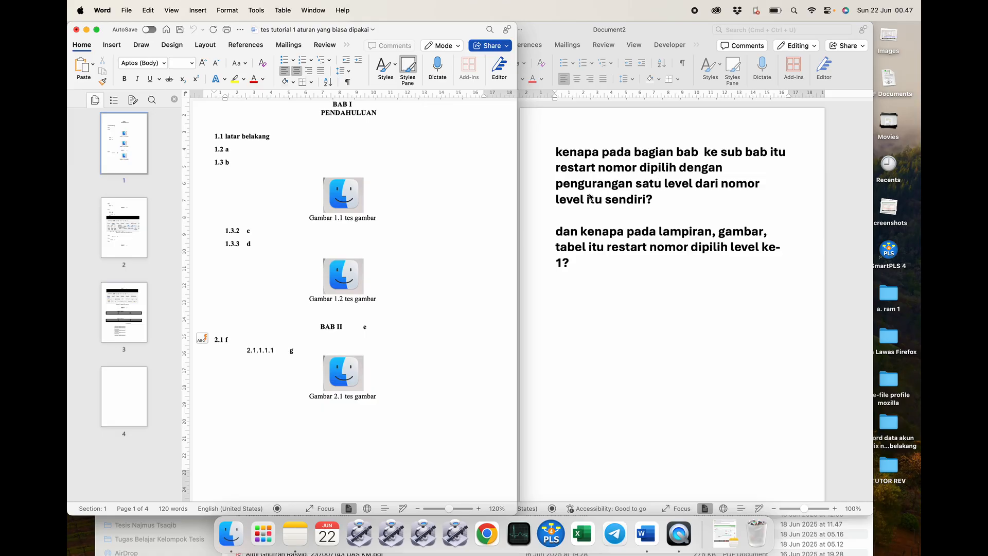
Review the two restart-numbering questions in Document2, then return to the numbered document.
click(644, 200)
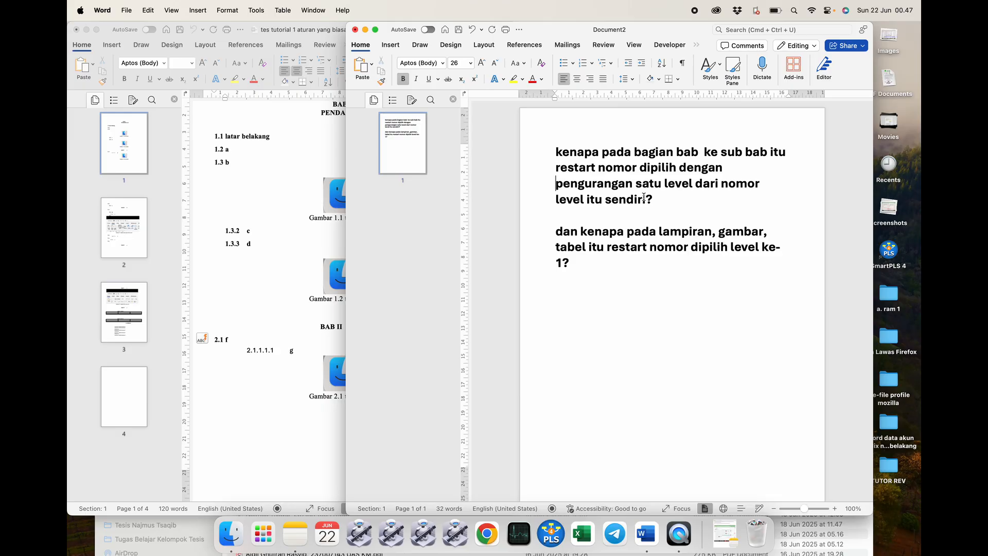
click(610, 245)
click(301, 249)
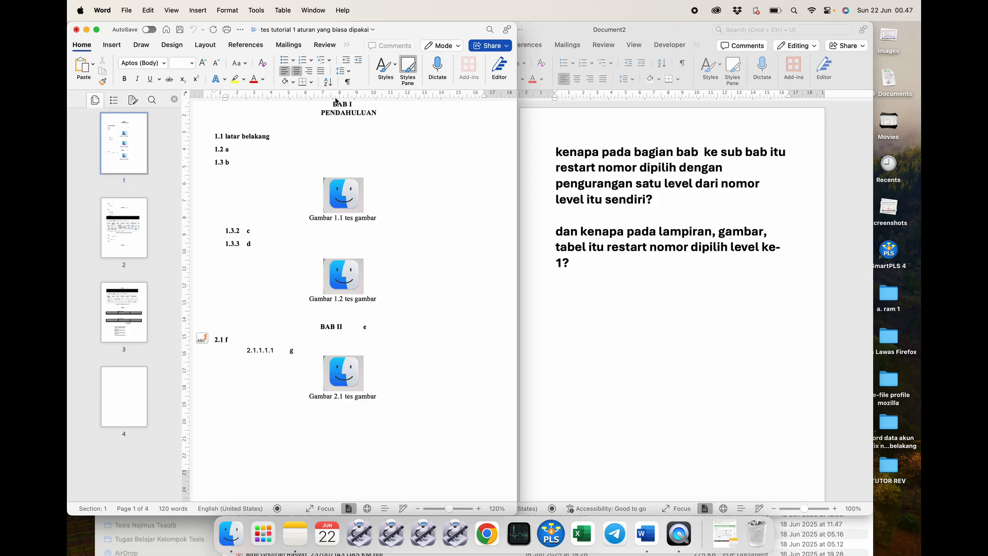
Review the outline level preview of the list style "contoh multi level 1" and close its settings.
click(323, 60)
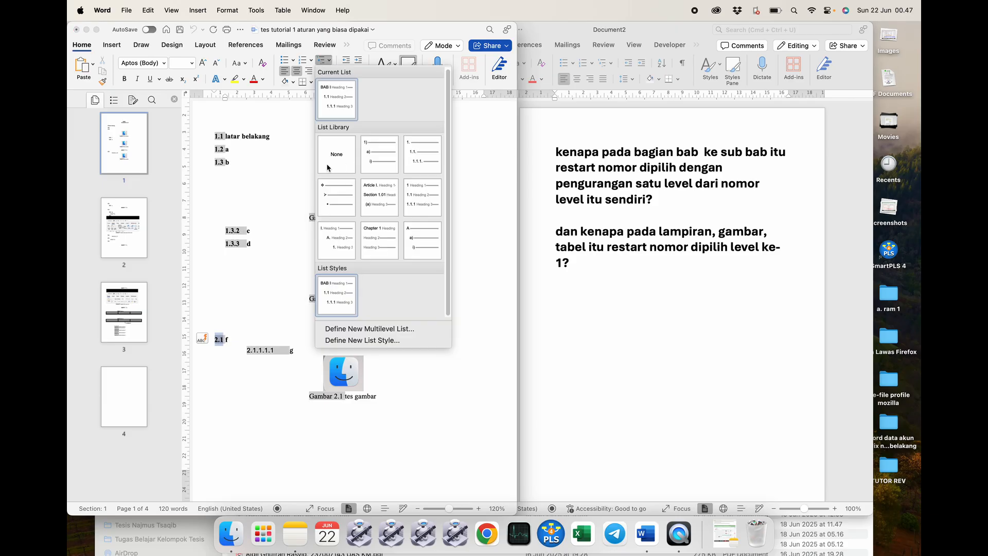
right_click(335, 297)
click(353, 305)
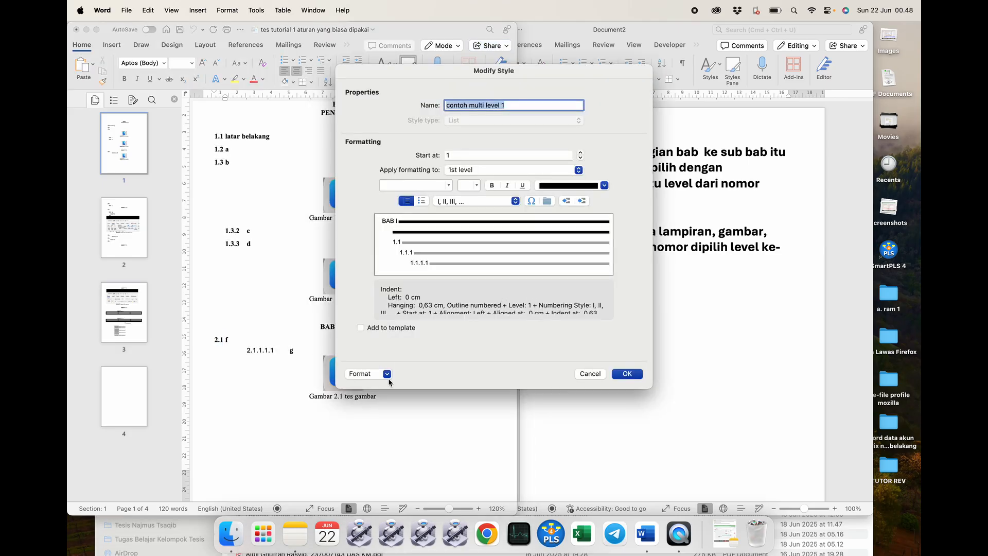
click(390, 382)
click(383, 456)
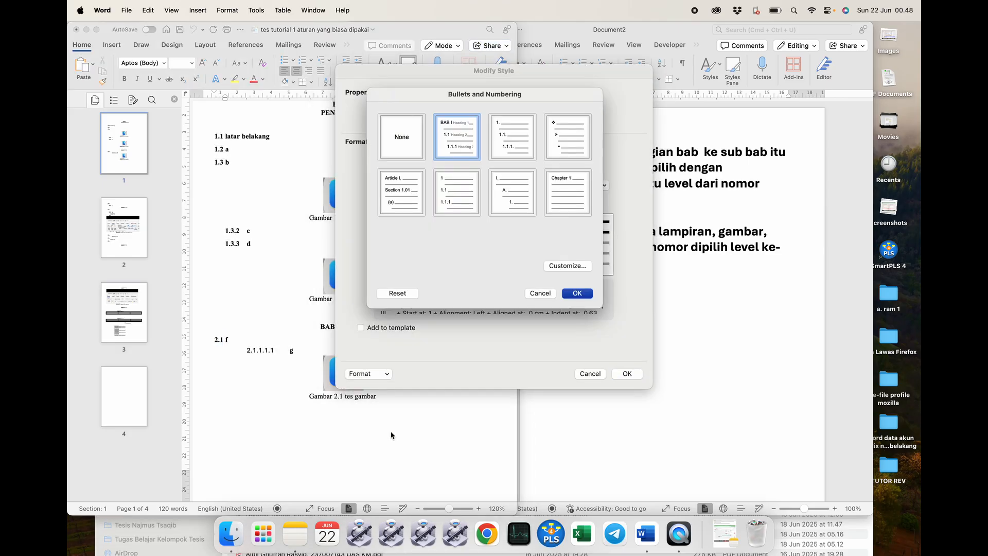
click(562, 267)
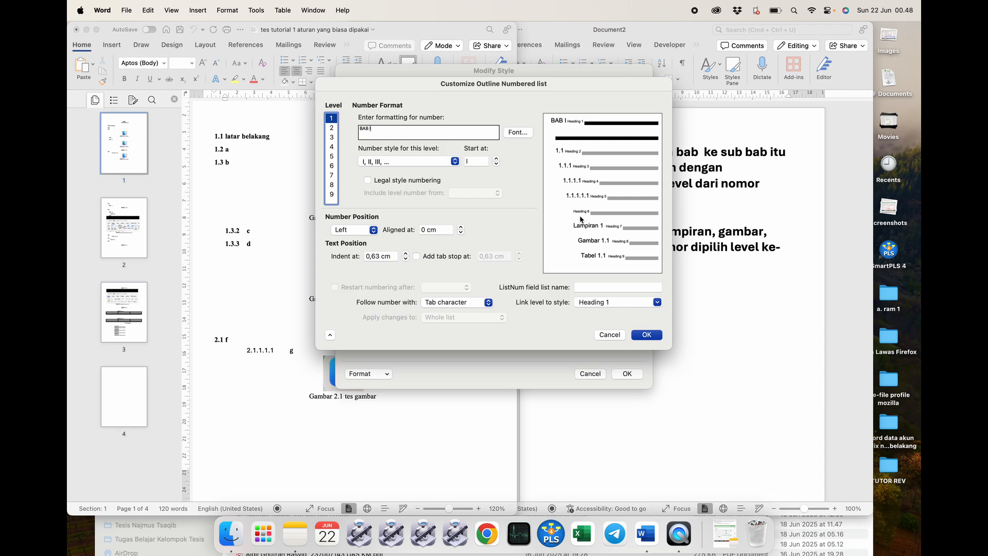
click(648, 335)
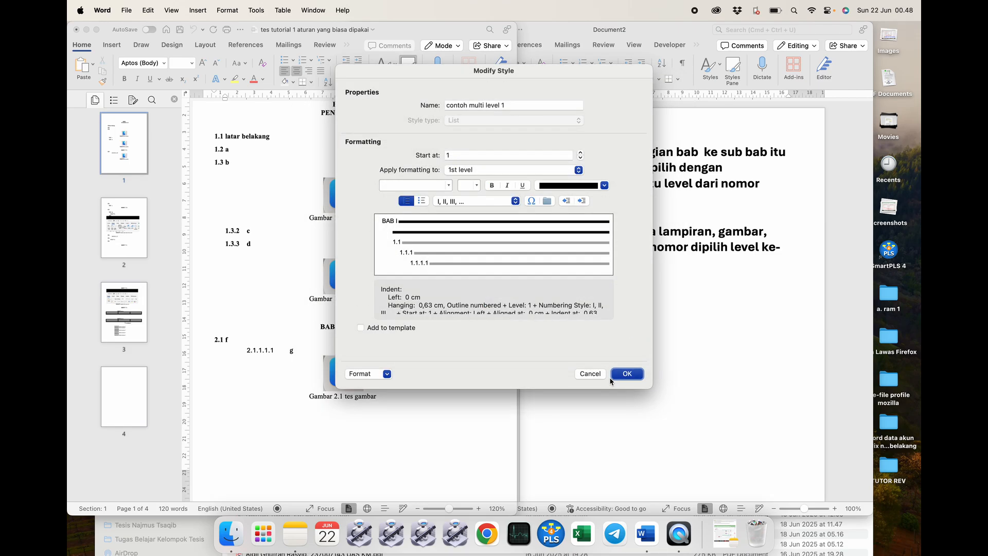
click(616, 375)
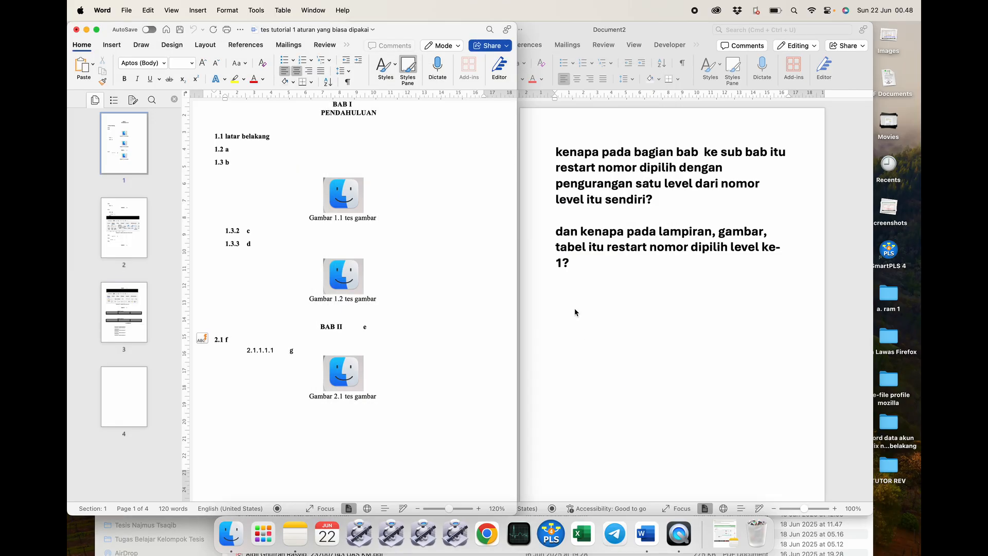
Widen the numbered document's window to cover Document2 and list the document's headings beside the page.
double_click(413, 31)
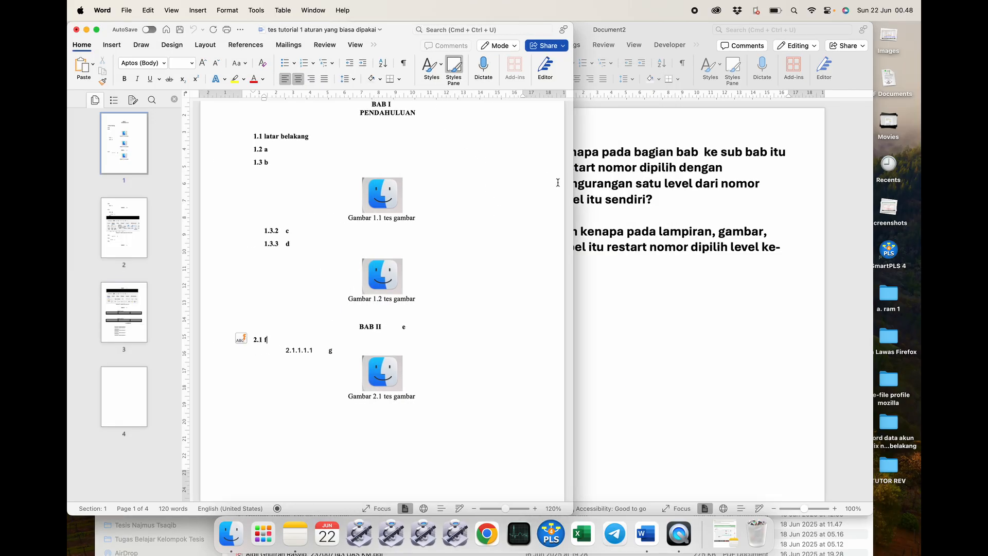
drag(575, 184, 873, 176)
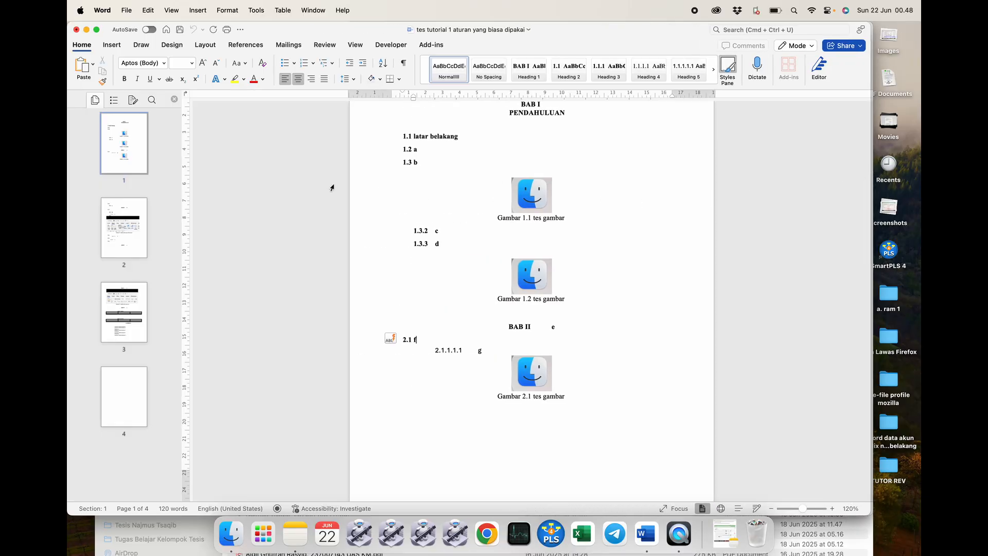
click(174, 99)
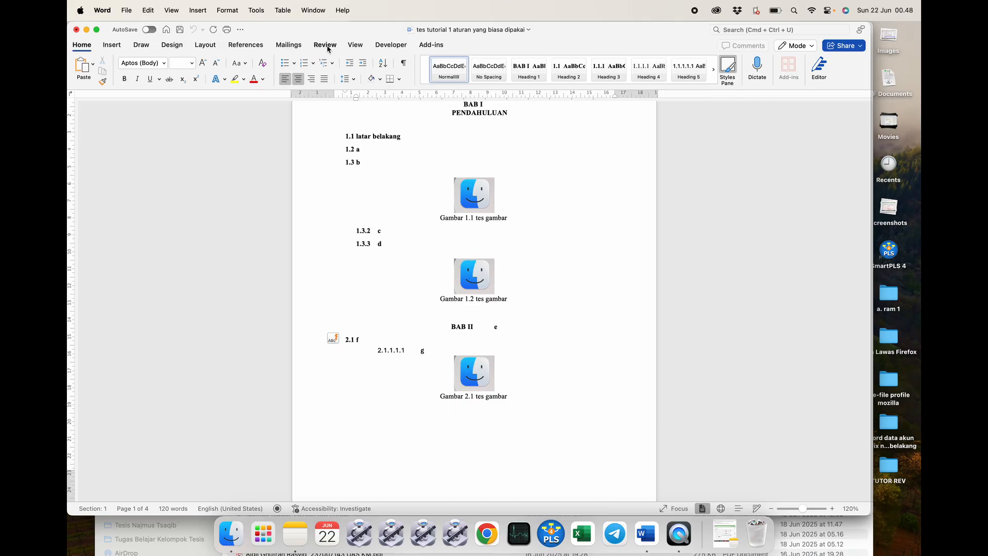
click(356, 46)
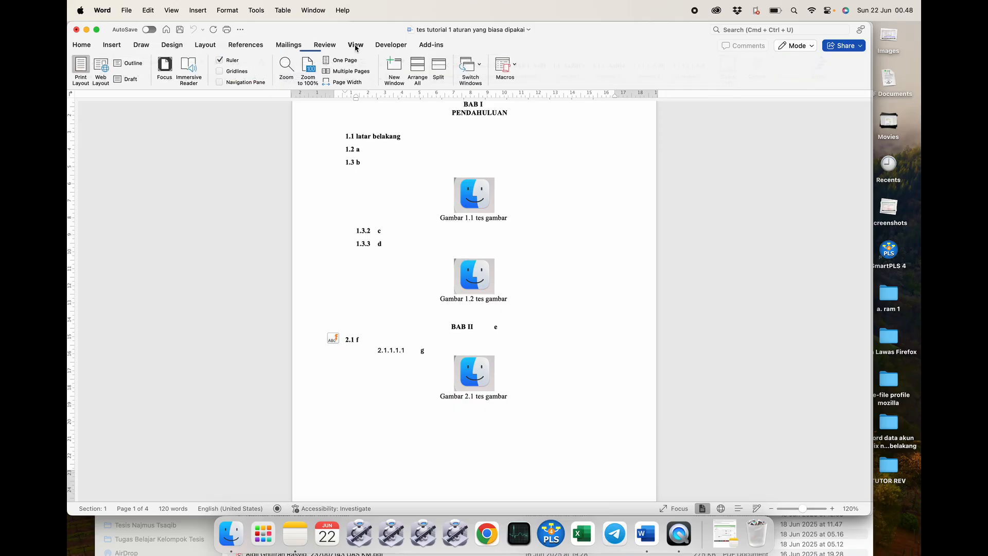
click(251, 83)
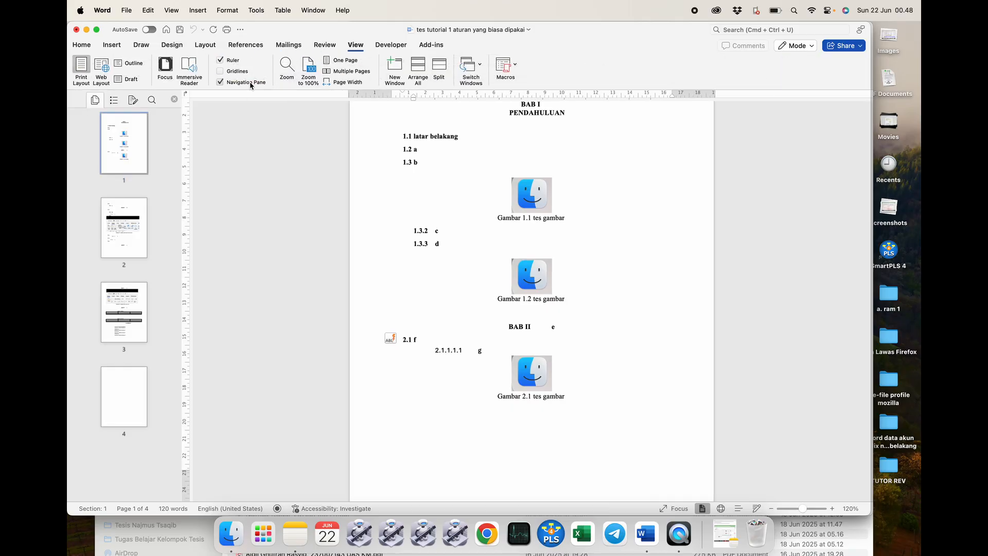
click(114, 100)
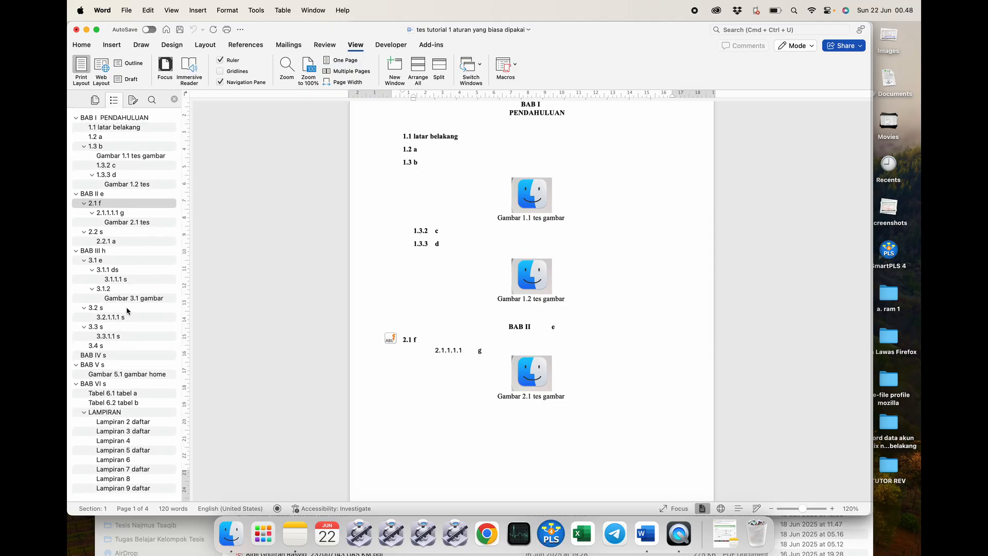
Jump to the heading BAB I PENDAHULUAN and on to LAMPIRAN to examine the document's numbering structure.
click(124, 119)
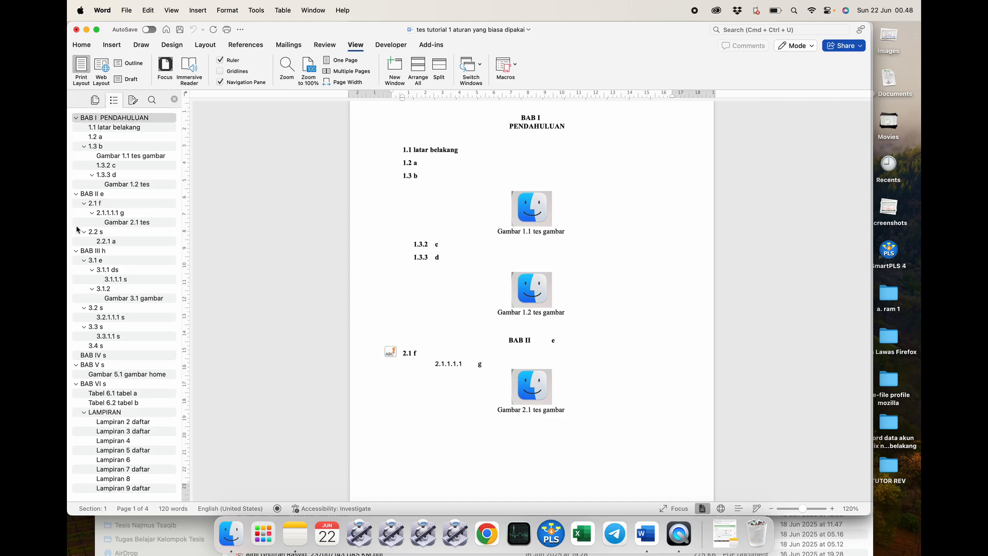
click(118, 415)
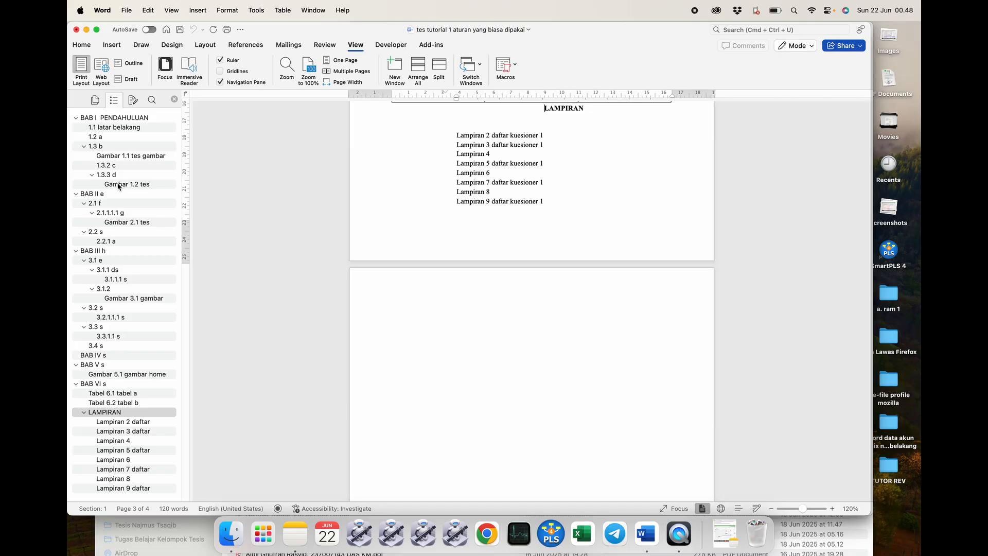
scroll(113, 230, up, 1)
scroll(113, 230, down, 2)
Open the full outline numbering options of the list style "contoh multi level 1" and check what follows the number on level 9 (Tabel).
click(96, 45)
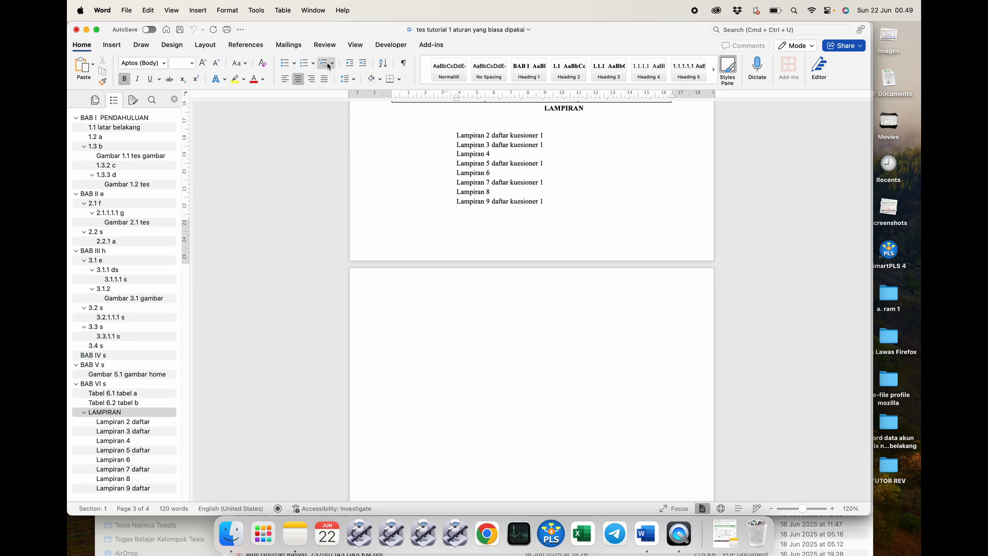
click(326, 63)
right_click(341, 285)
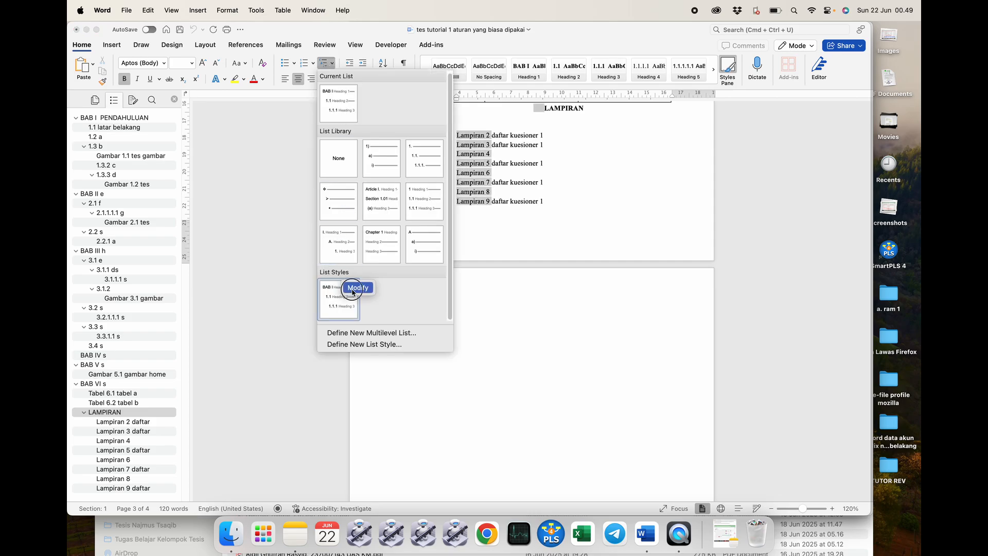
click(353, 292)
click(386, 374)
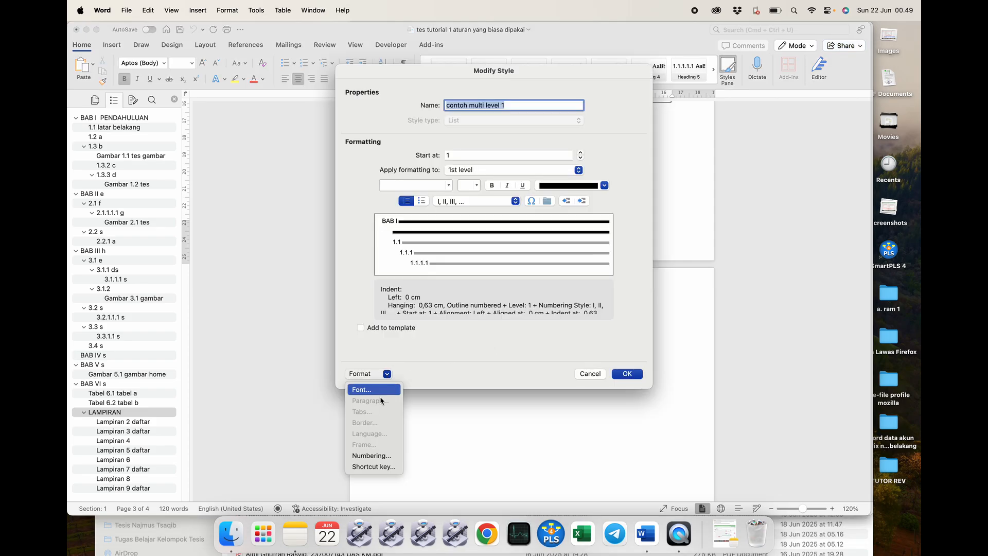
click(373, 456)
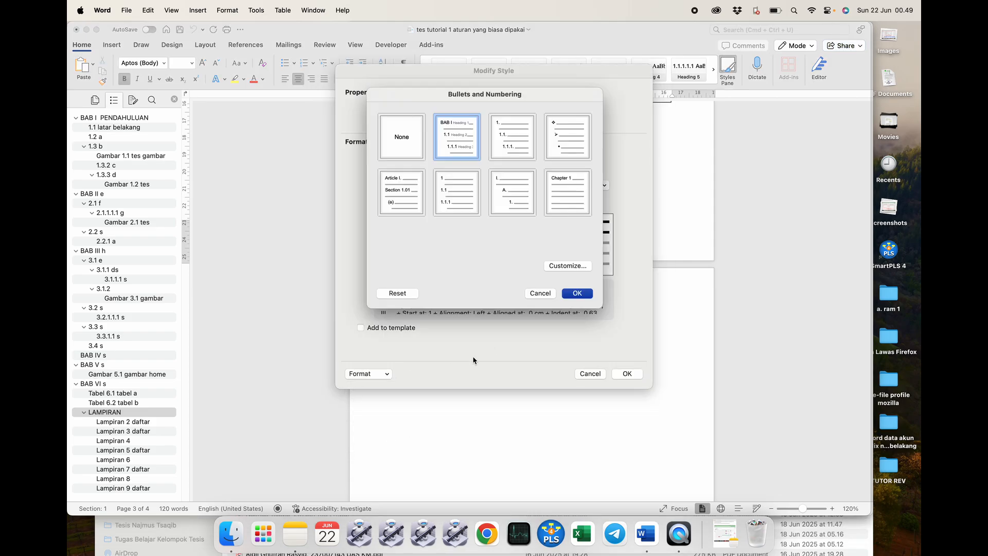
click(563, 266)
click(330, 336)
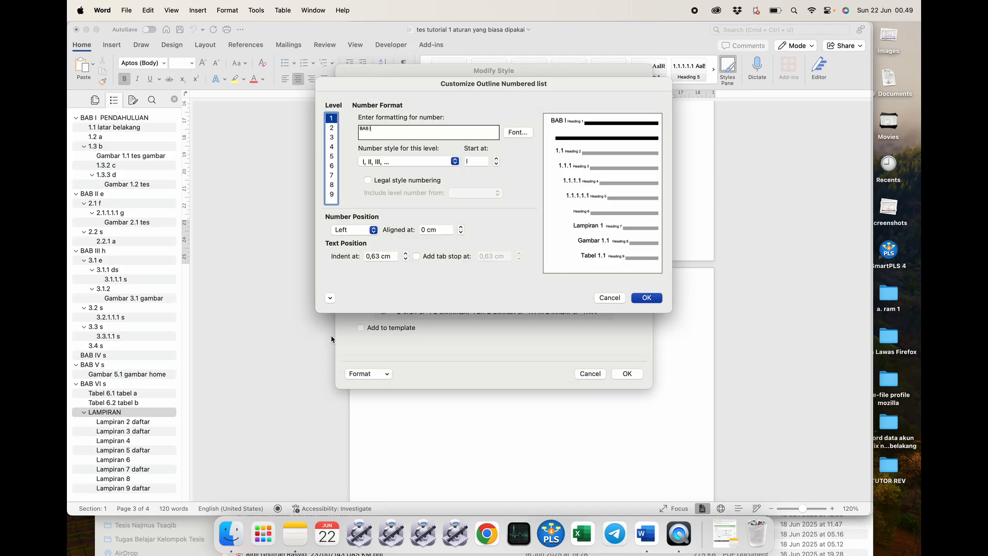
click(330, 287)
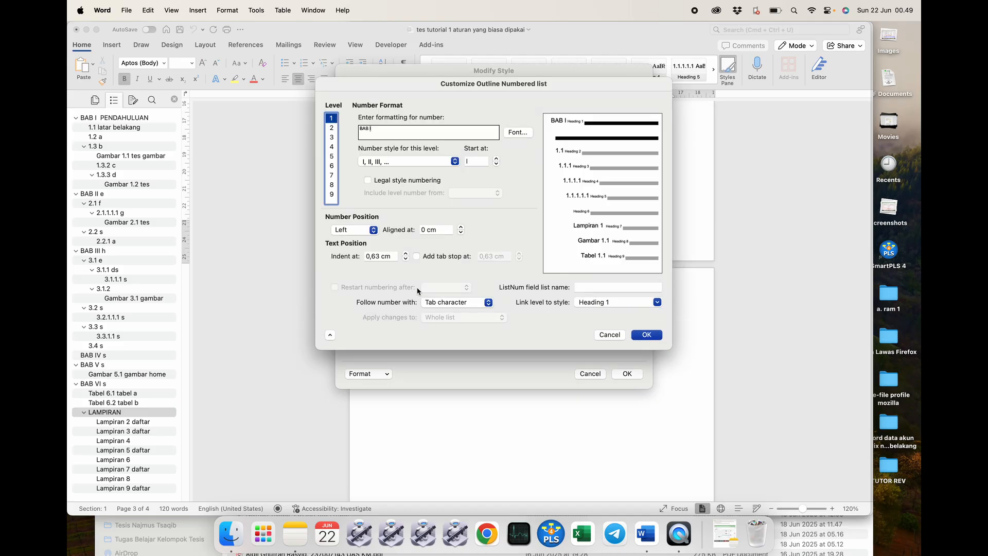
click(332, 194)
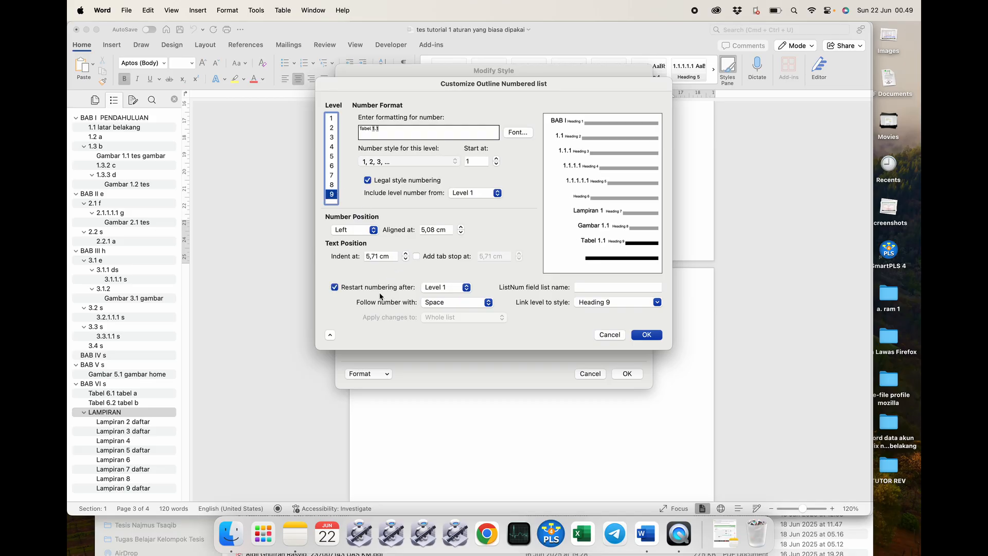
click(434, 305)
click(435, 304)
Set the numbers of levels 2 and 3 to be followed by a space.
click(331, 129)
click(434, 302)
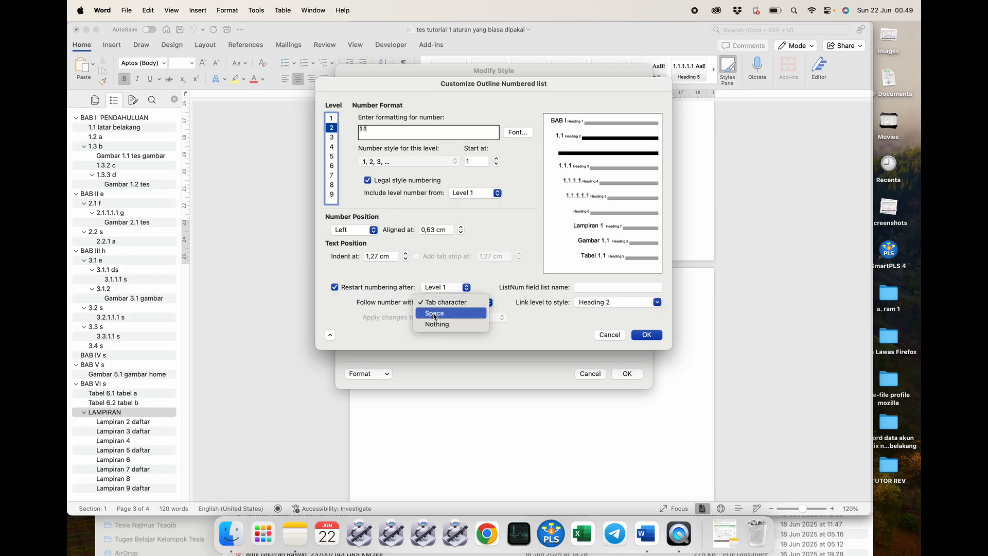
click(420, 315)
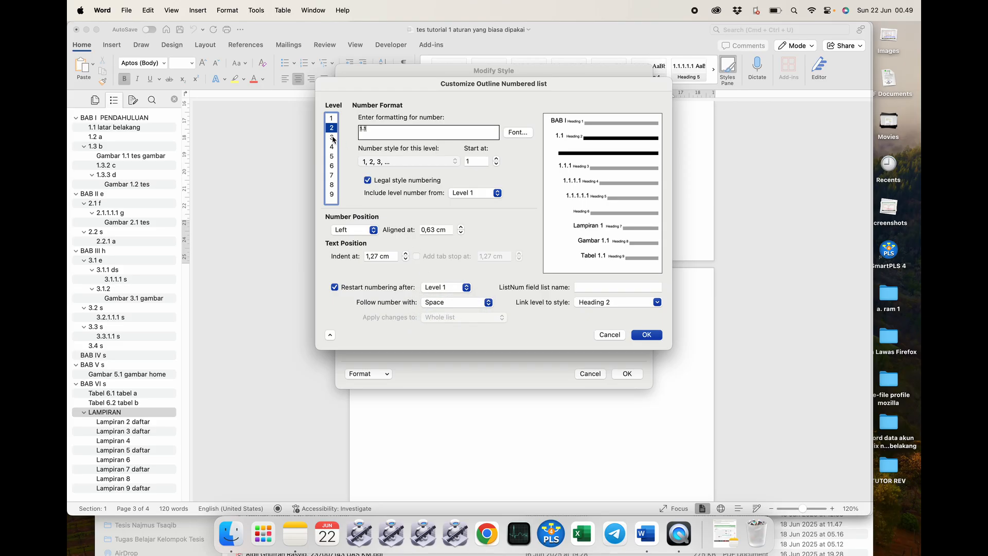
click(332, 138)
click(439, 302)
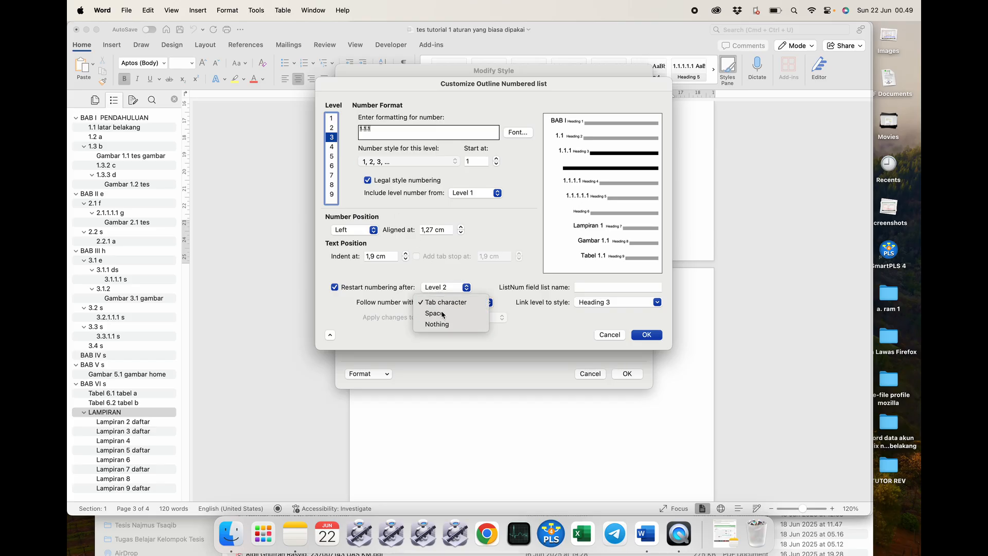
click(431, 313)
Set the level 1 (BAB) number to be followed by a space and recheck levels 2 and 3.
click(332, 118)
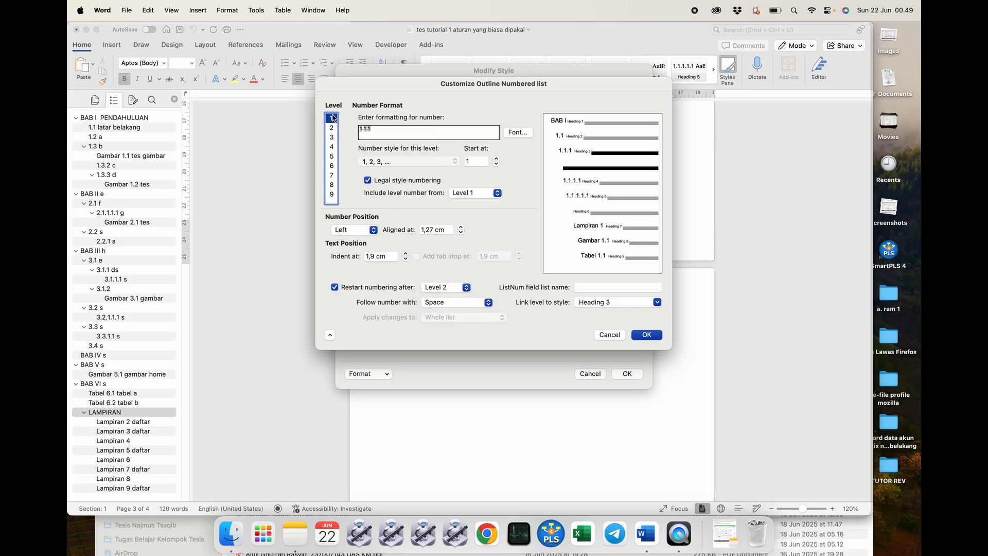
click(453, 303)
click(449, 314)
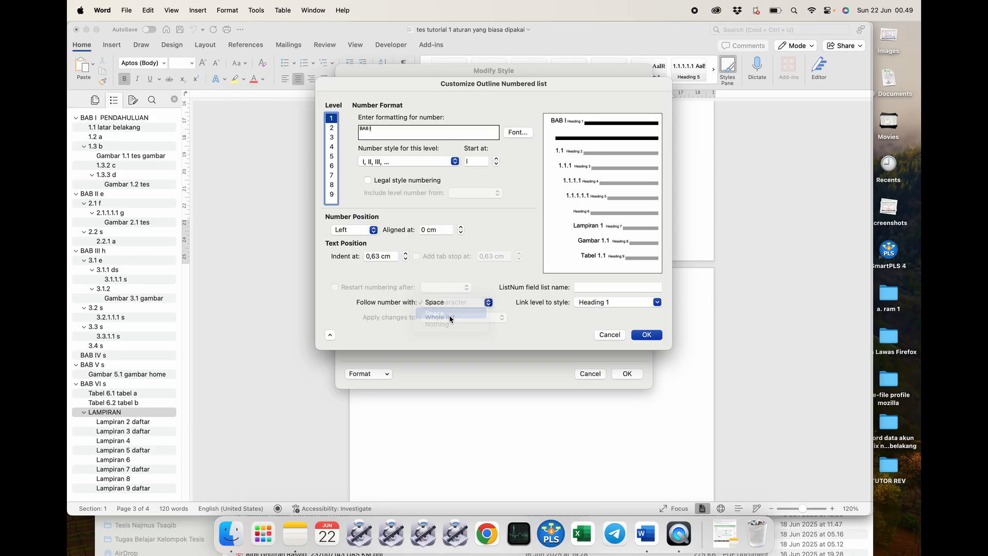
click(332, 128)
click(332, 137)
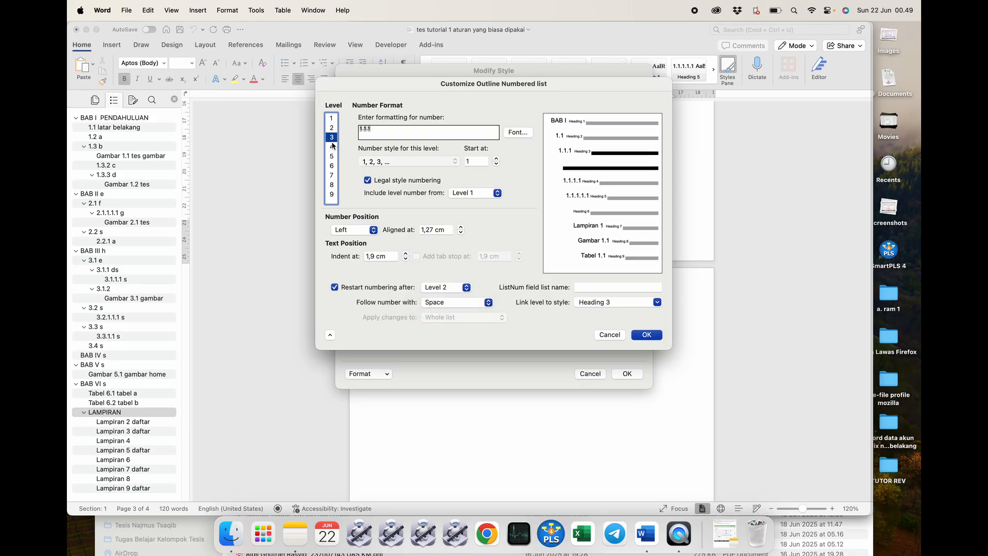
click(333, 128)
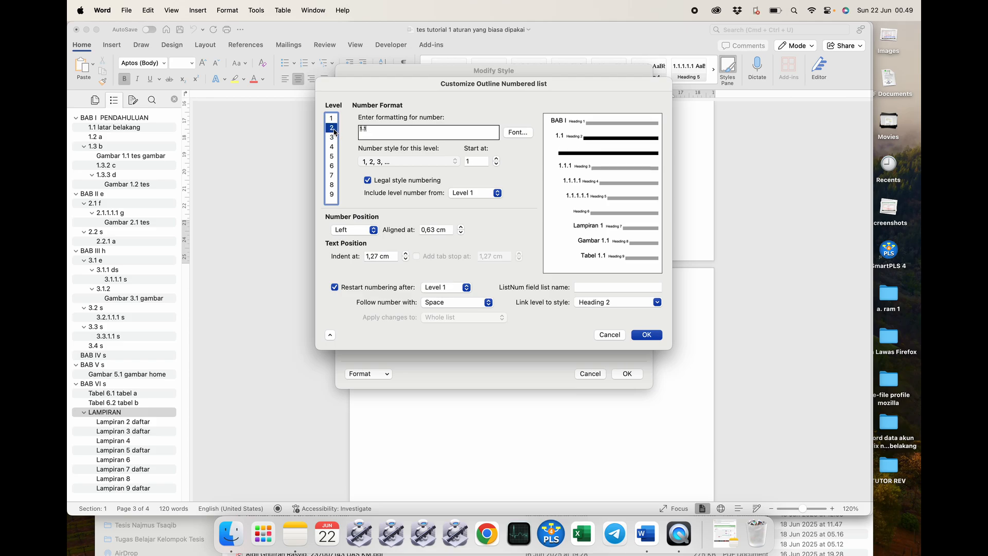
click(334, 136)
Set the numbers of levels 4 and 5 to be followed by a space.
click(332, 148)
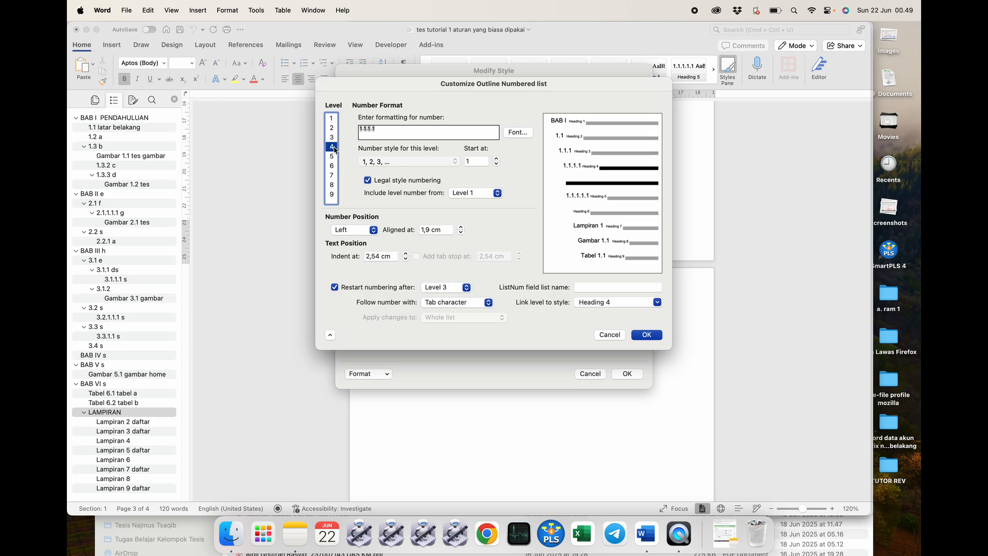
click(448, 302)
click(449, 319)
click(332, 156)
click(447, 303)
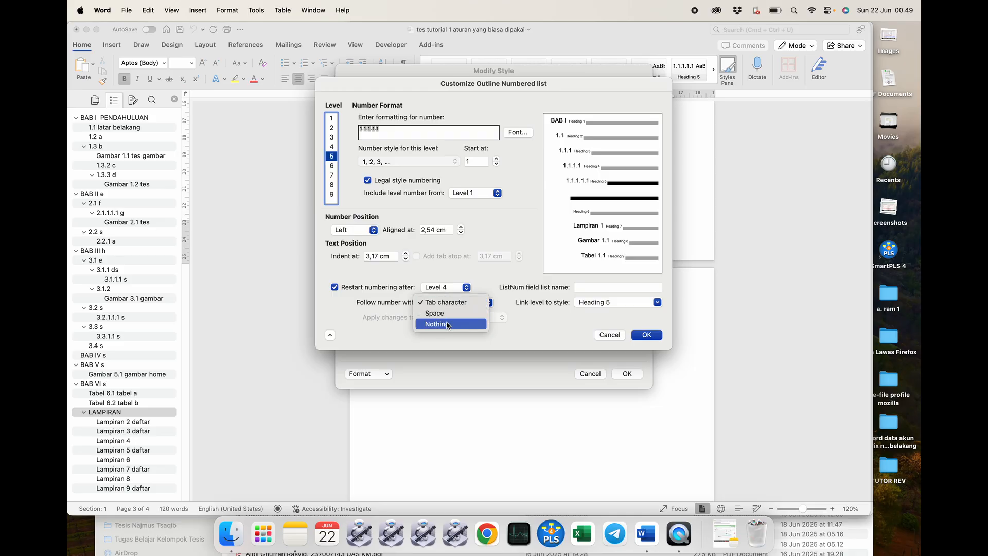
click(438, 324)
click(440, 302)
click(439, 291)
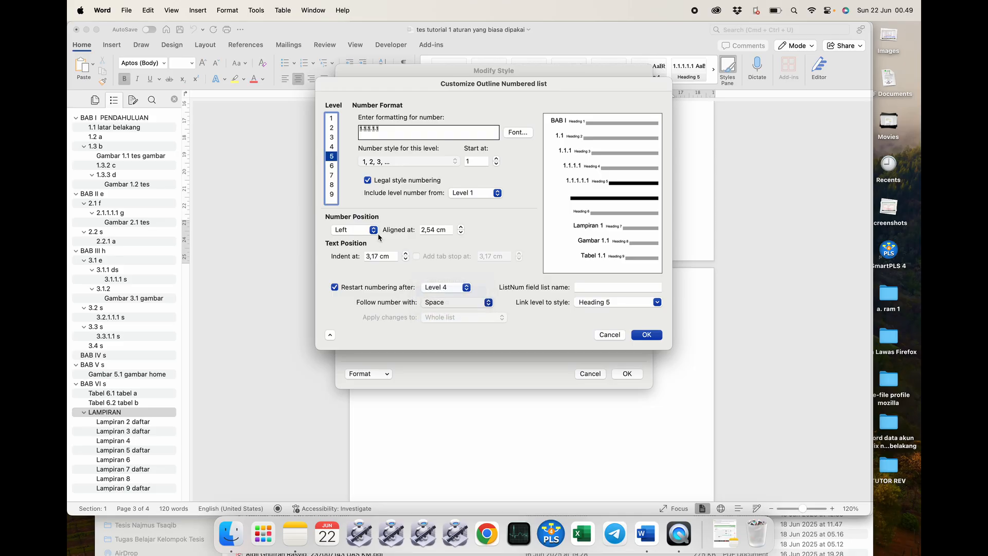
Set the level 6 number to be followed by a space and check the same setting on level 7 (Lampiran).
click(332, 166)
click(449, 304)
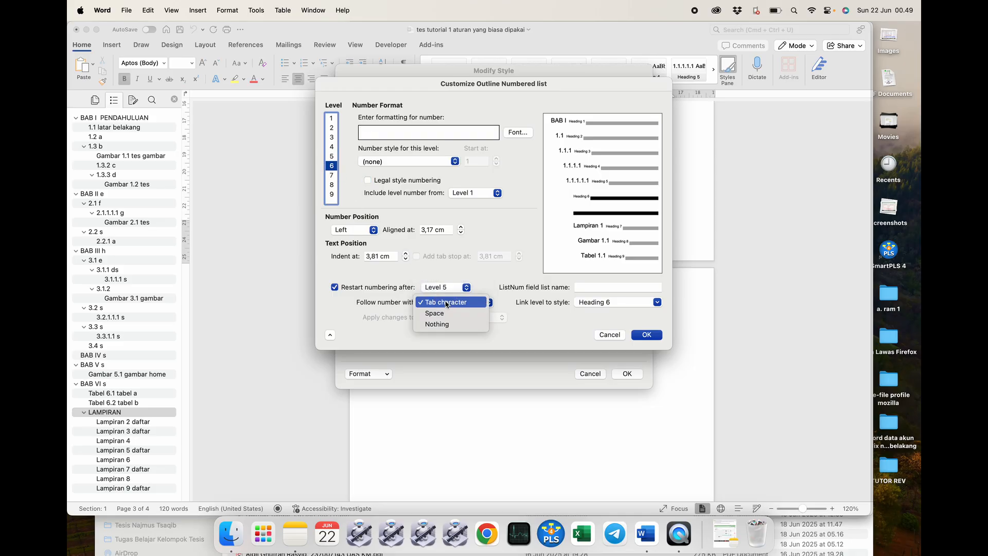
click(438, 312)
click(332, 175)
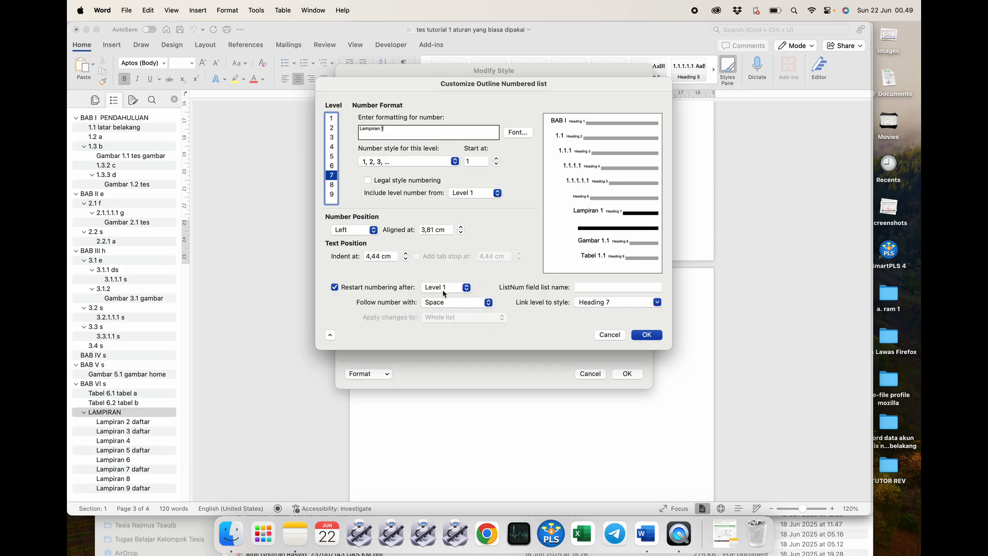
Check that the numbers of levels 7 to 9 are followed by a space, and apply the list and style settings.
click(448, 304)
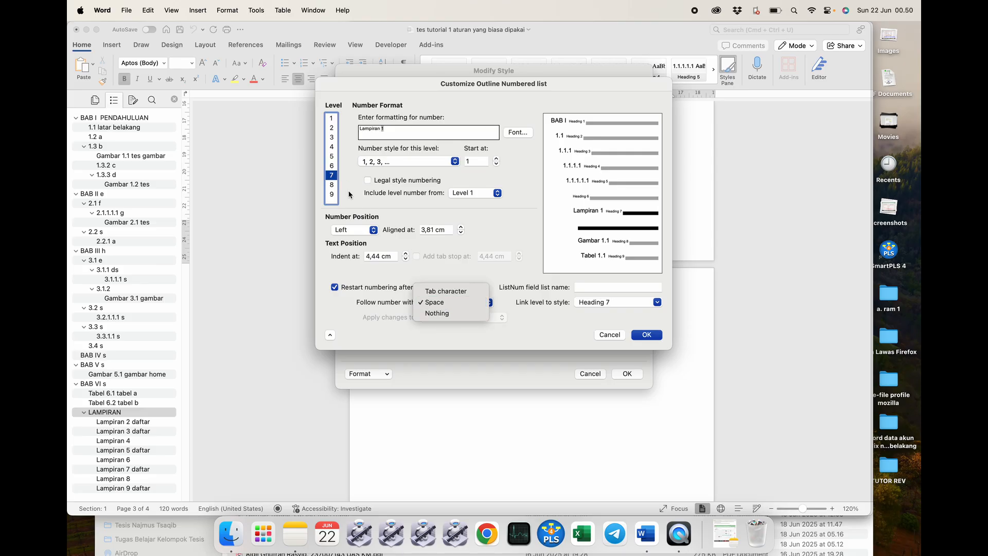
click(336, 188)
click(333, 184)
click(333, 195)
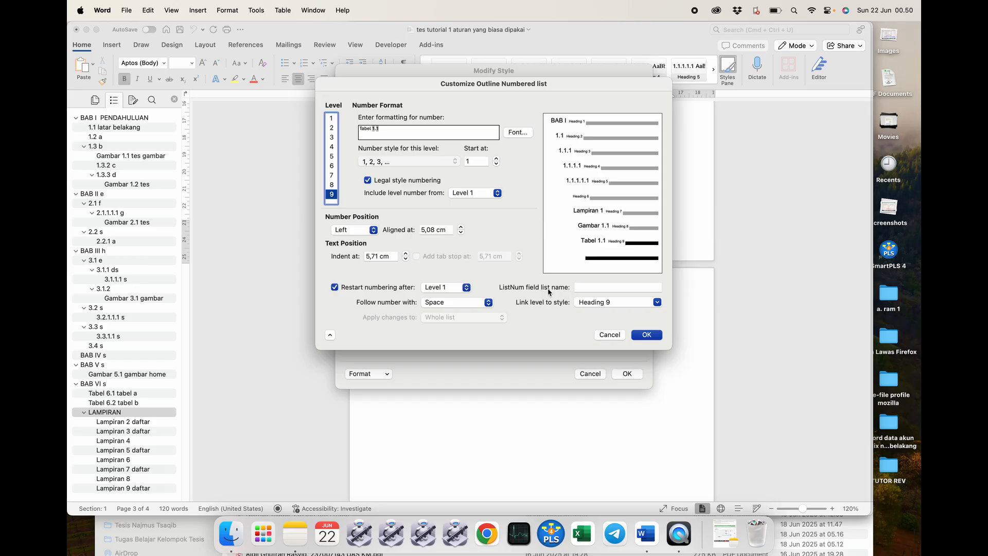
click(569, 292)
click(582, 288)
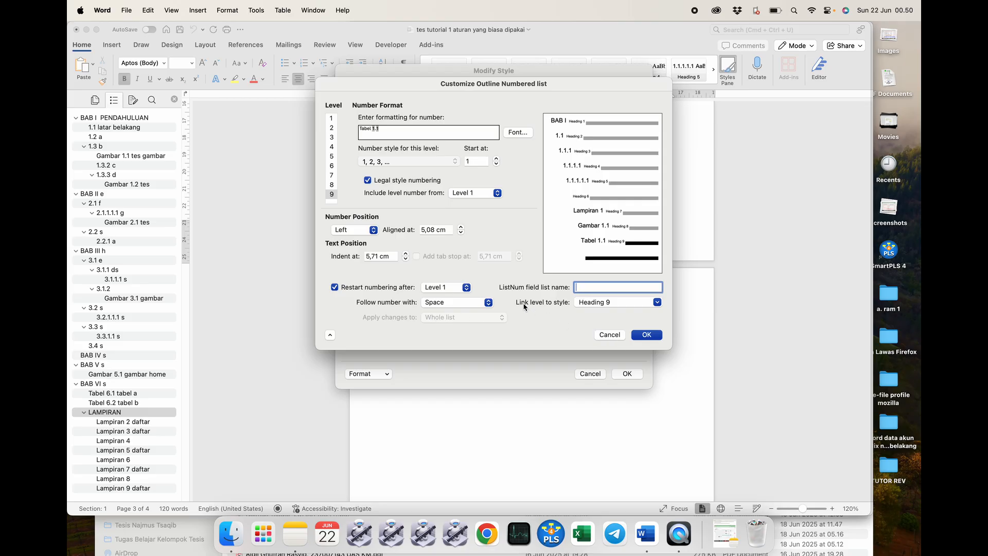
click(645, 335)
click(627, 377)
Create a new paragraph style named hhhhhh based on Heading 6.
scroll(518, 299, up, 20)
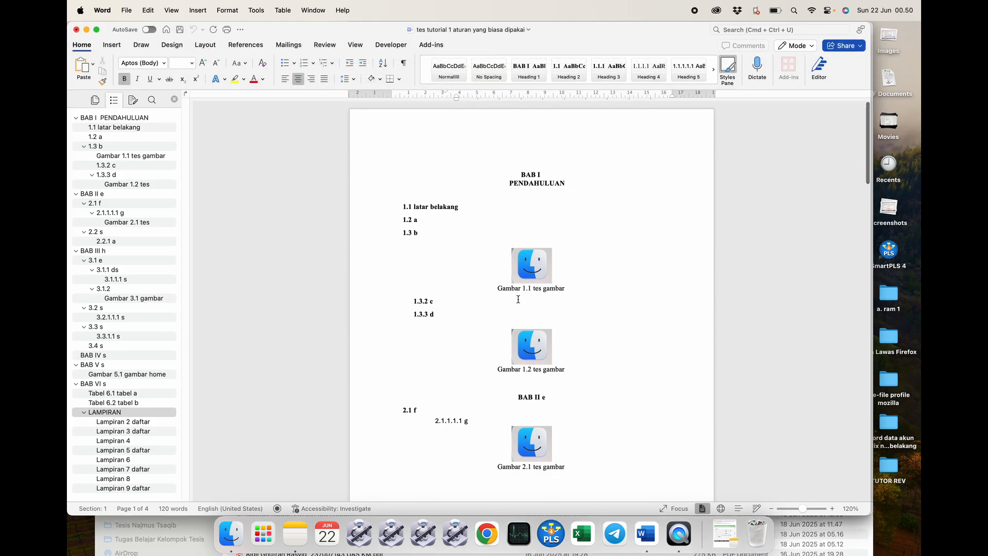
click(729, 68)
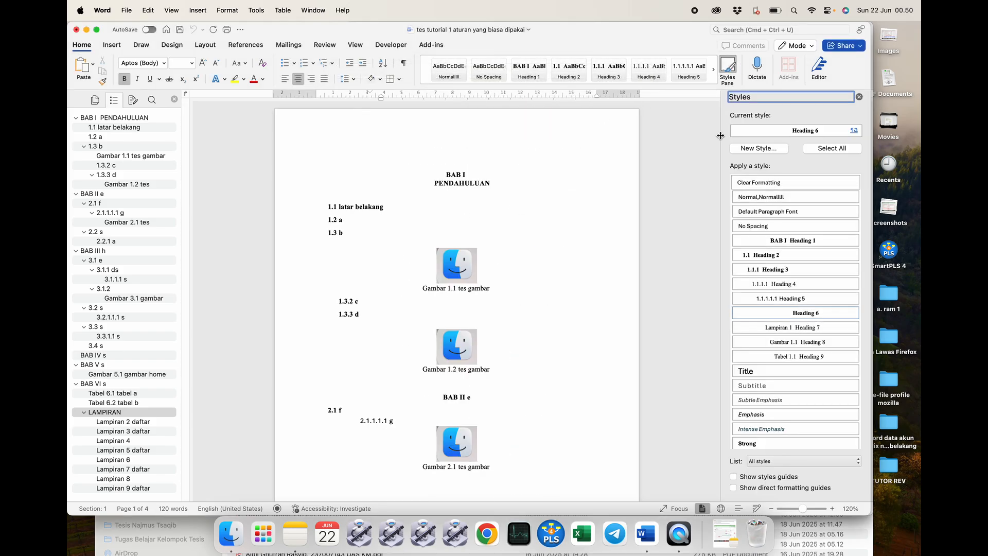
click(753, 149)
text(hhhhhh)
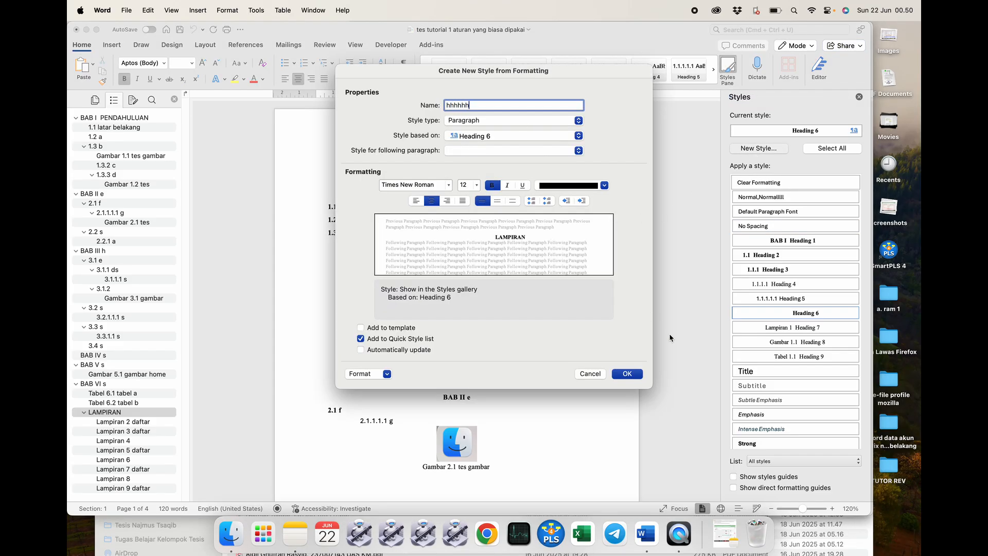
click(637, 374)
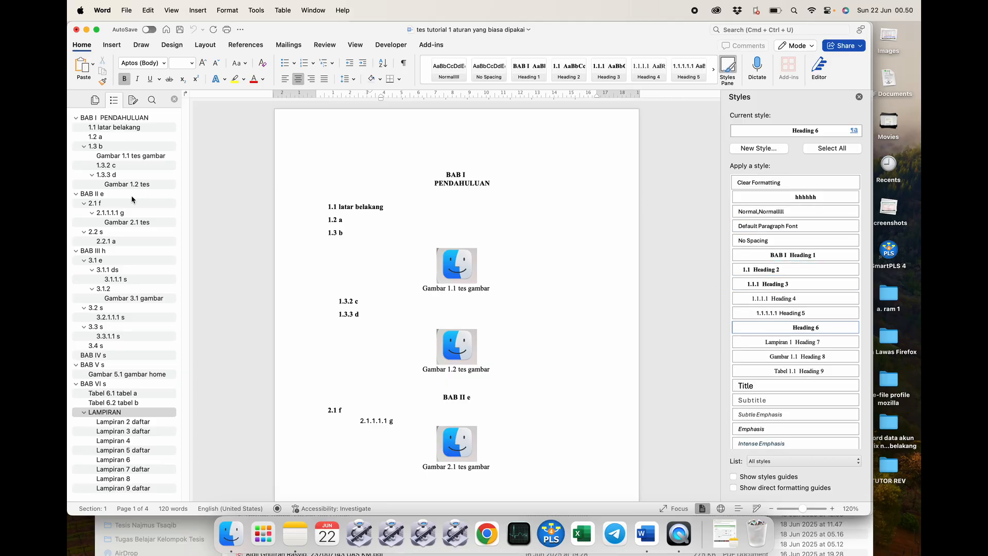
Look at the page thumbnails and the heading outline, and browse the complete list of available styles.
click(95, 99)
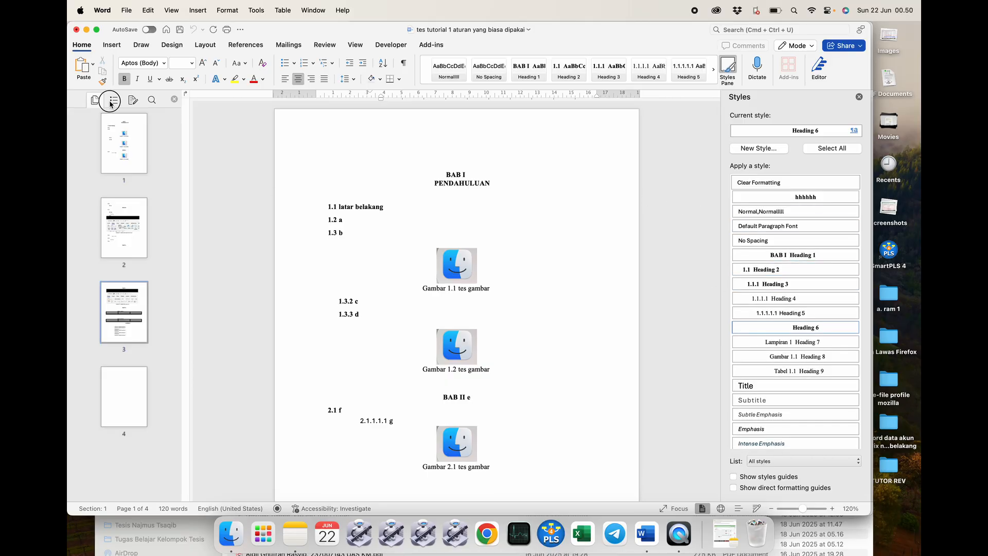
click(114, 100)
scroll(119, 216, down, 2)
scroll(119, 216, up, 2)
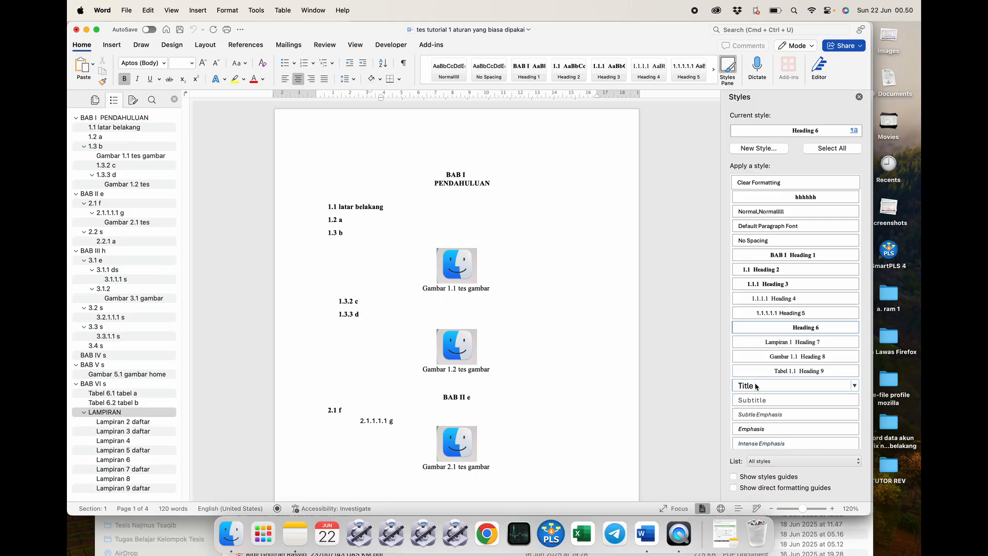
scroll(772, 334, down, 5)
scroll(756, 387, up, 4)
scroll(756, 387, down, 10)
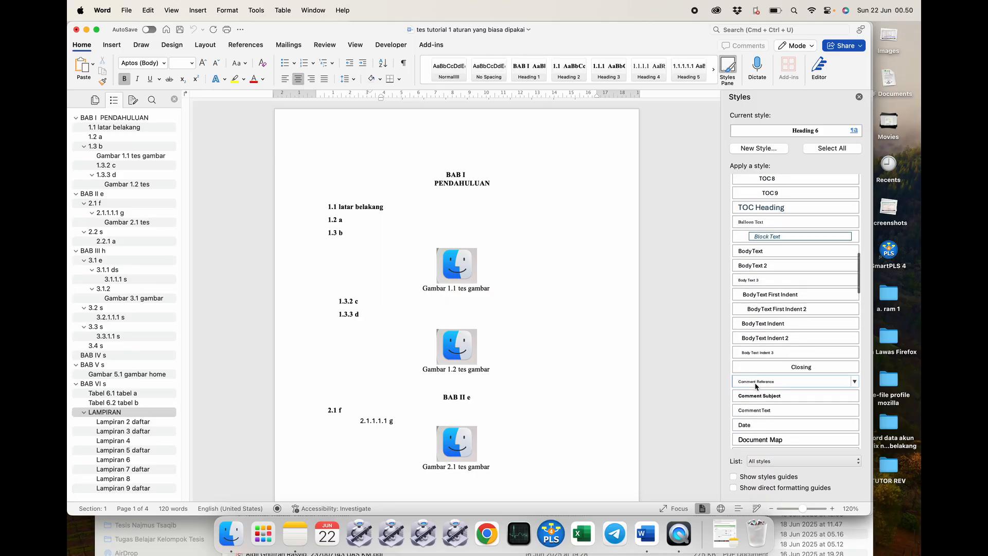
scroll(756, 385, up, 8)
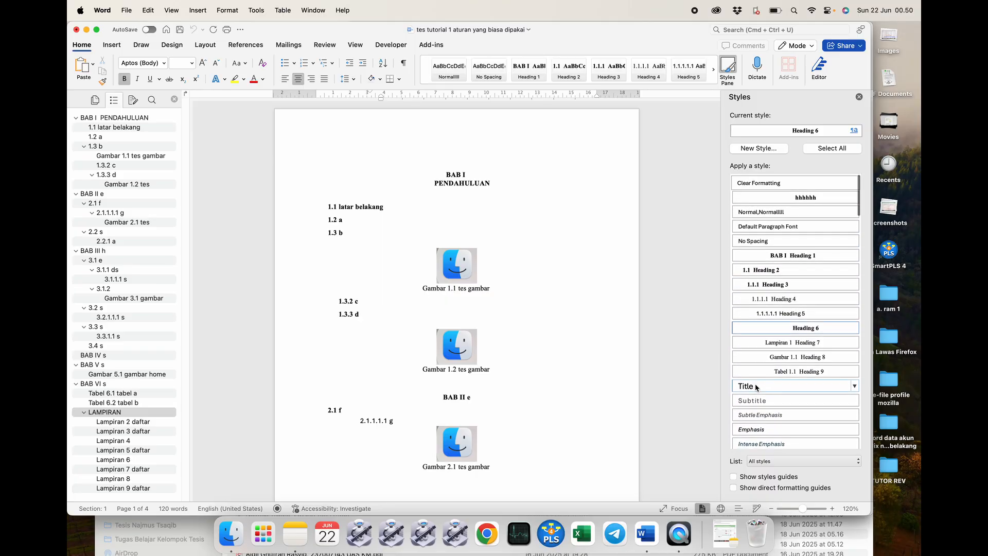
scroll(756, 385, down, 10)
scroll(756, 384, down, 5)
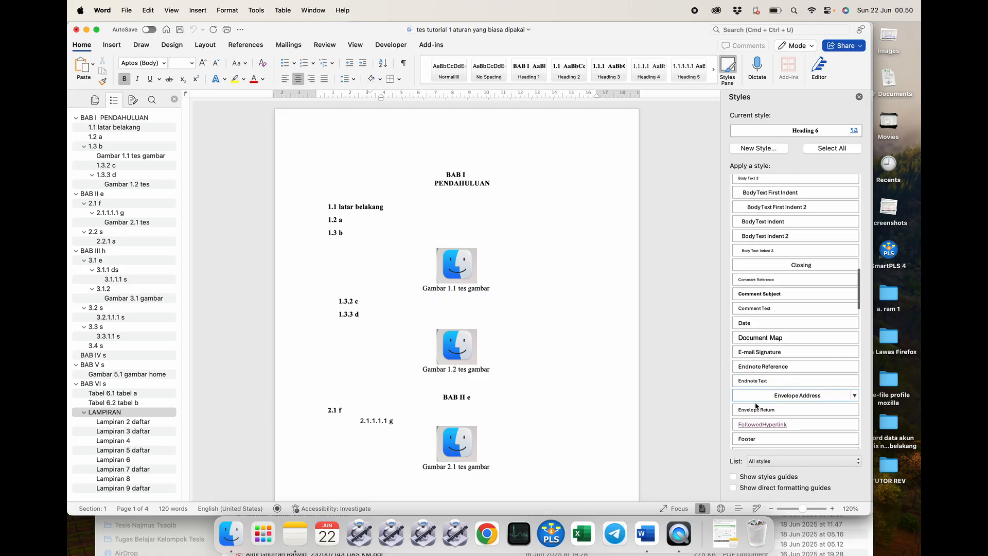
click(772, 462)
click(770, 463)
Apply the Heading 9 (Tabel) style to the subheading "d" under 1.3.2 c.
click(372, 317)
scroll(425, 352, down, 1)
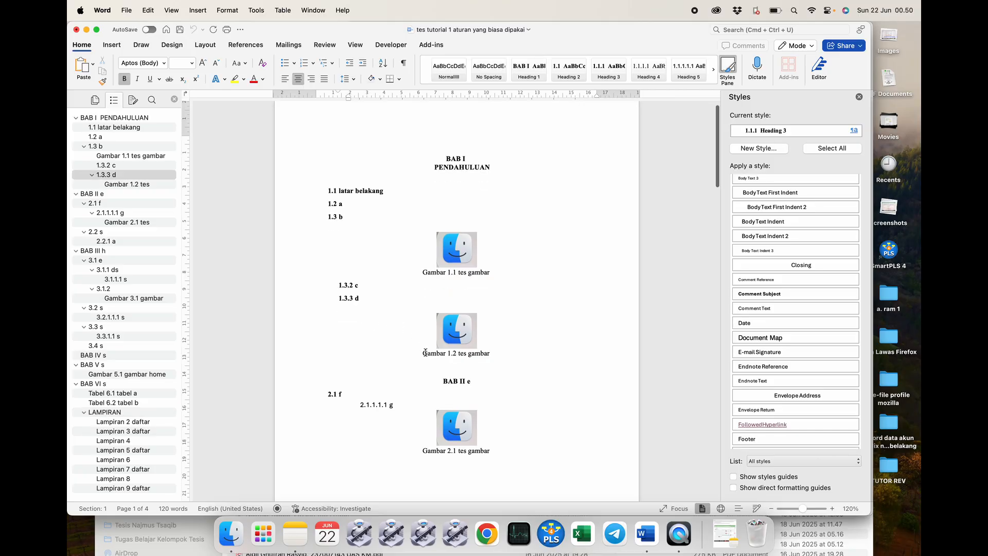
double_click(355, 298)
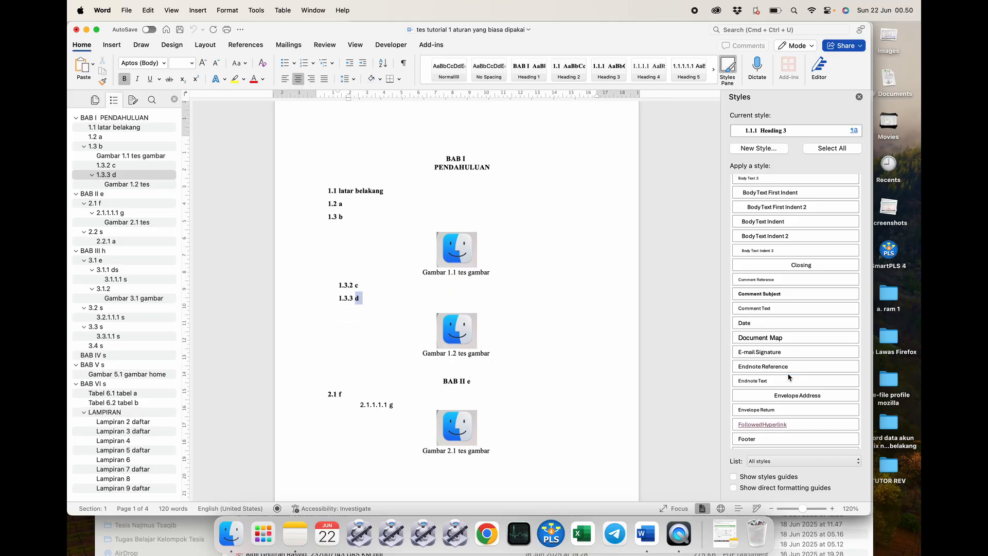
click(772, 460)
click(772, 460)
scroll(775, 361, down, 10)
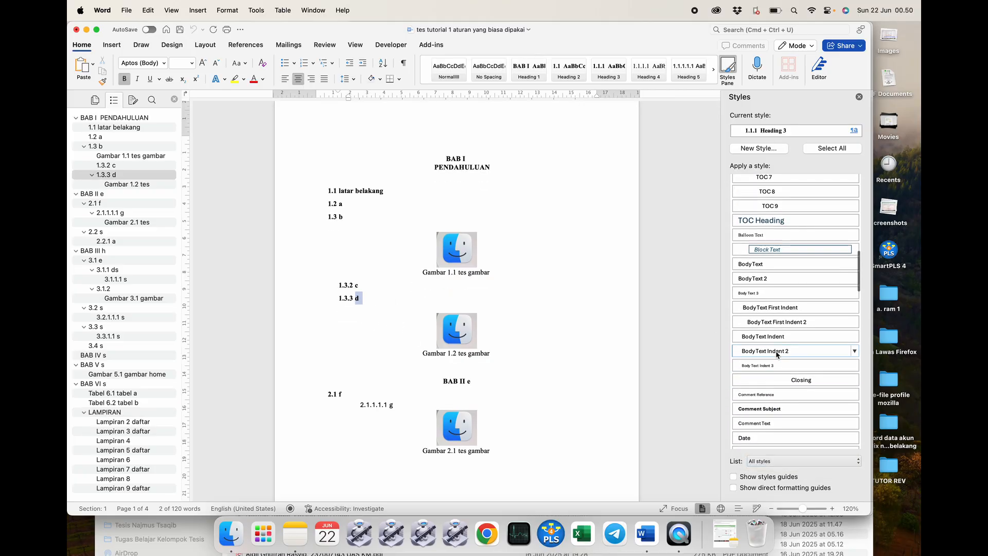
scroll(776, 352, up, 10)
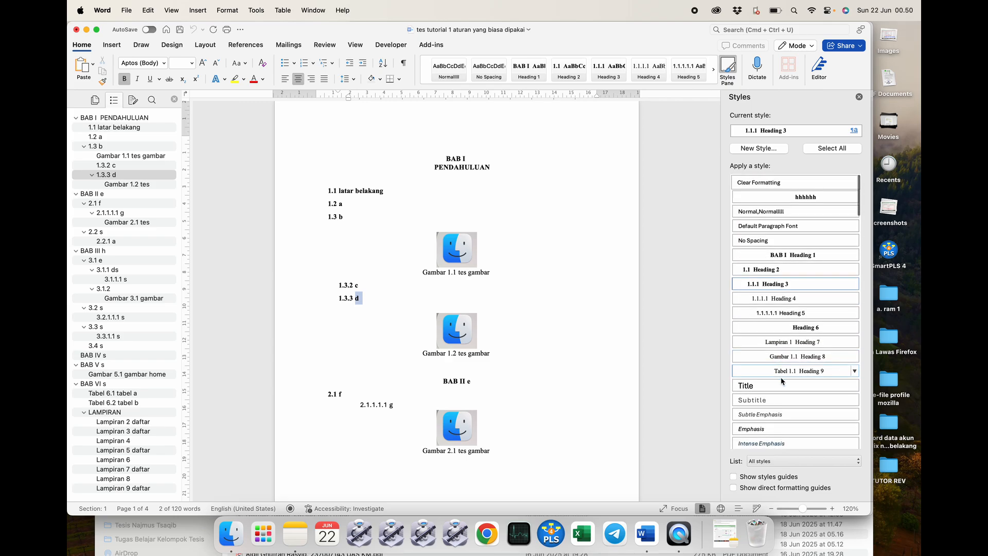
click(781, 372)
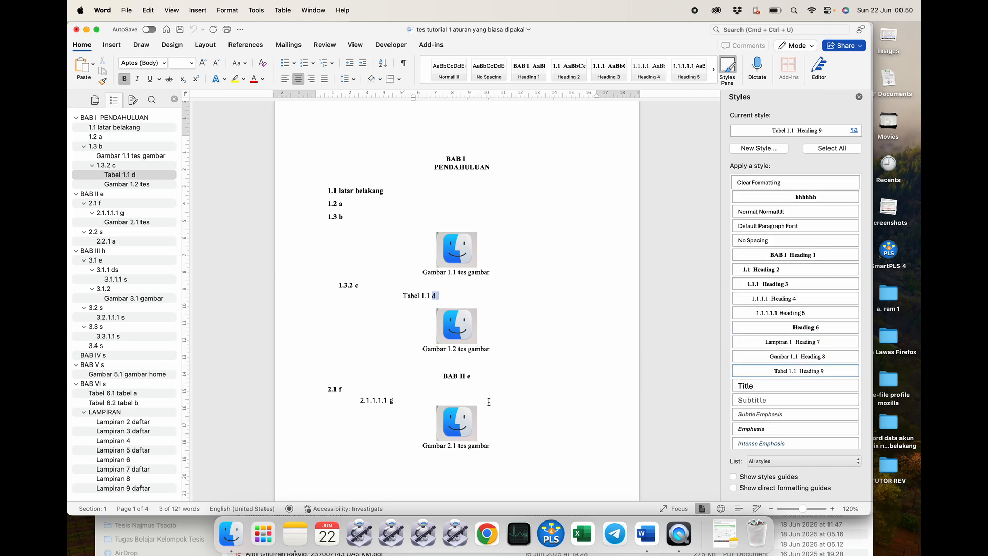
Add a line with the text "gg" above the Gambar 2.1 image, below the subheading "g", and select it.
click(481, 380)
click(404, 408)
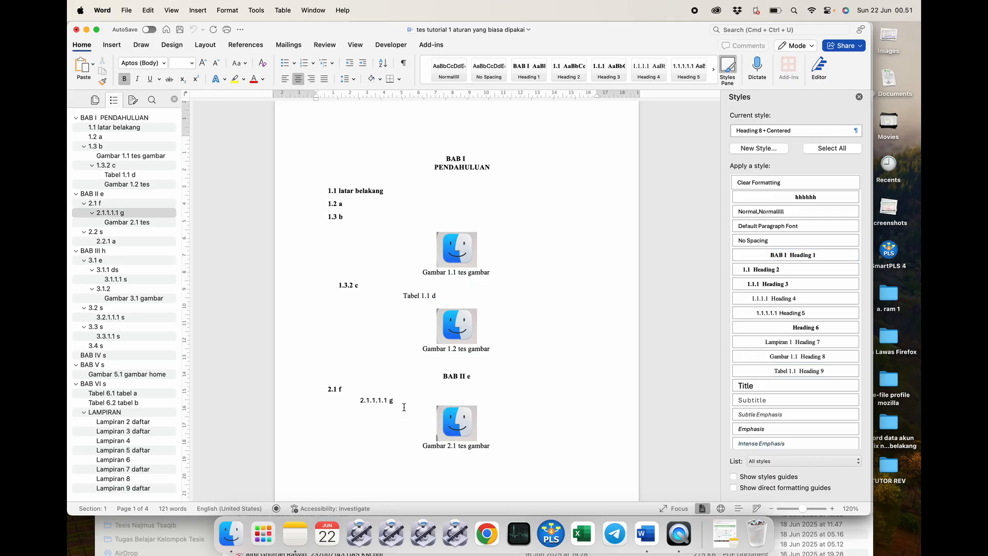
key(Return)
key(Up)
text(gg)
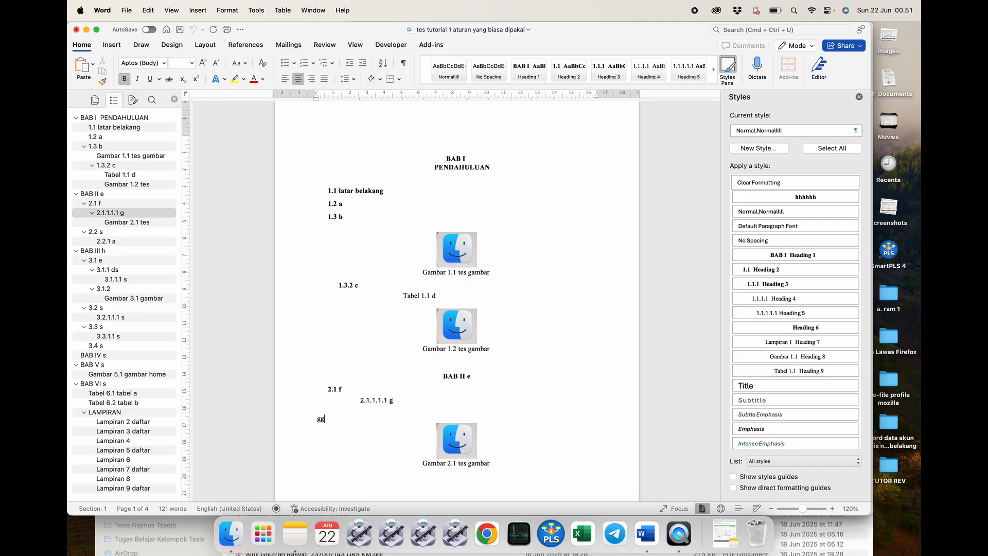
drag(343, 420, 316, 420)
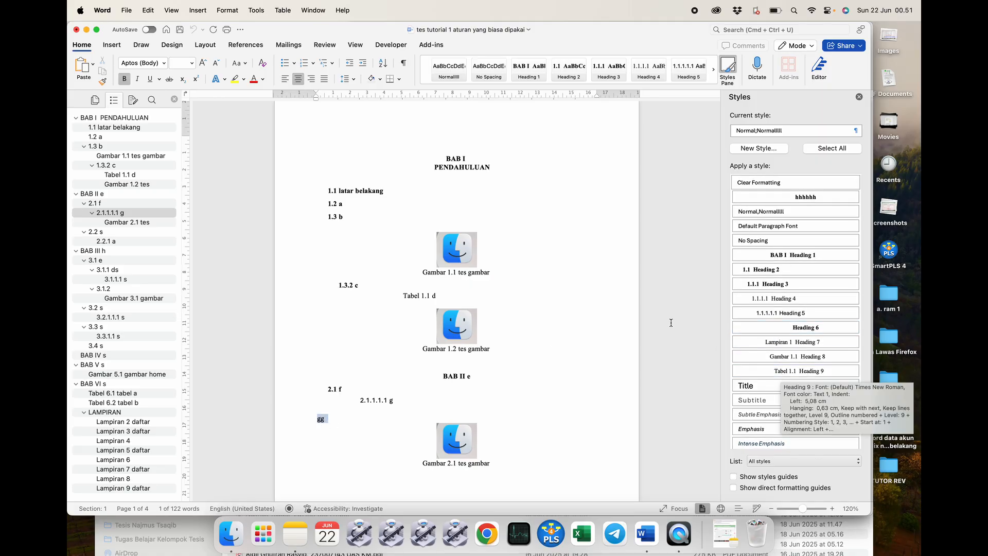
Hide the tutorial document to view the restart-numbering questions in Document2, and bring the tutorial document back.
click(639, 313)
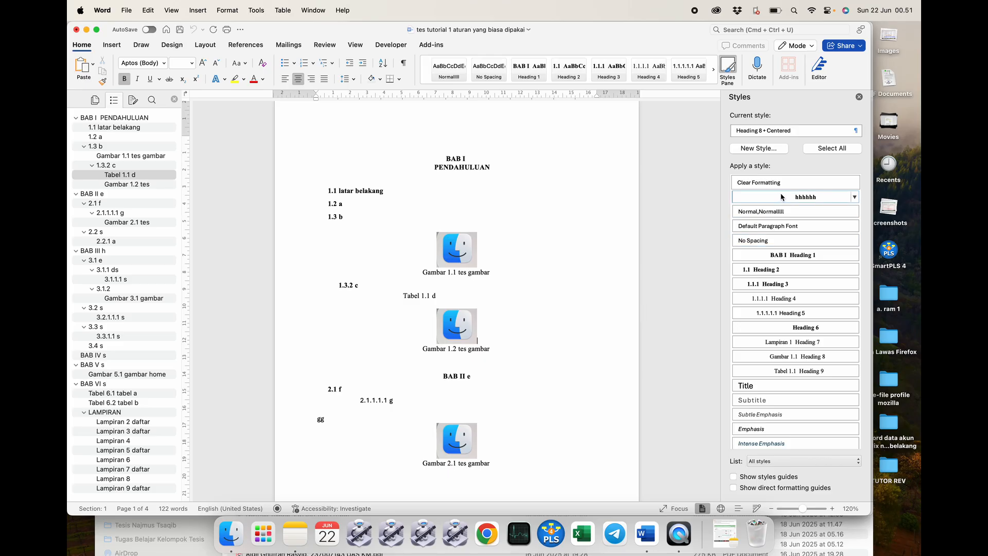
click(533, 245)
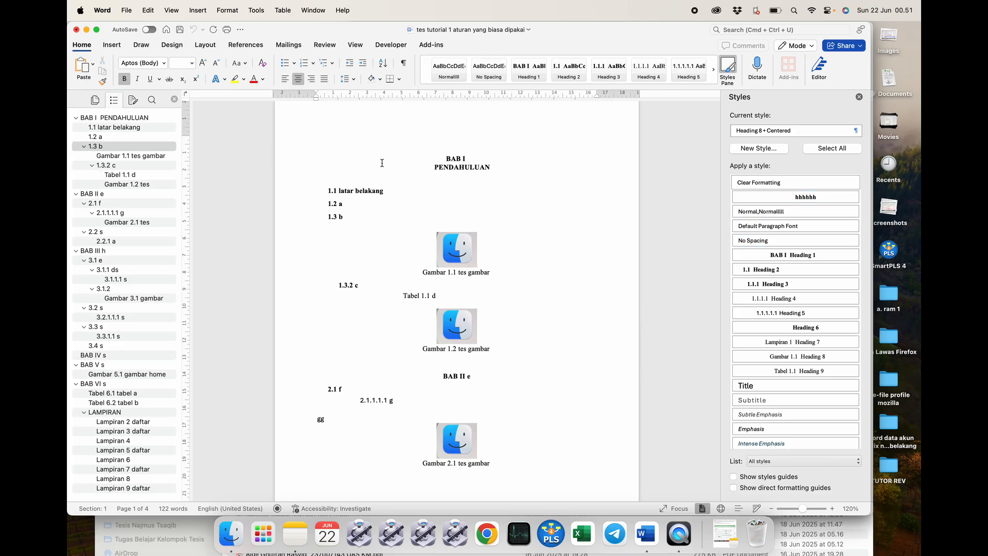
click(88, 30)
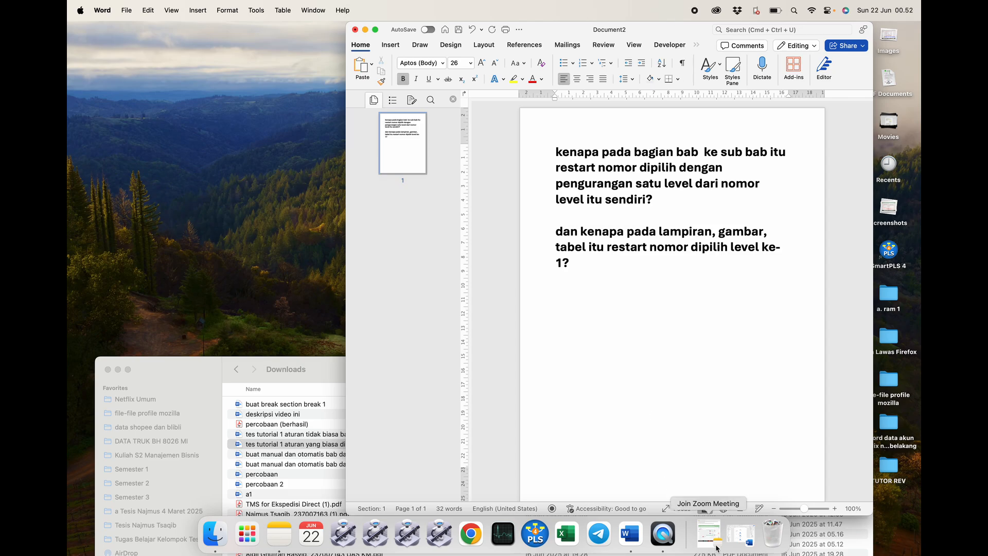
click(736, 538)
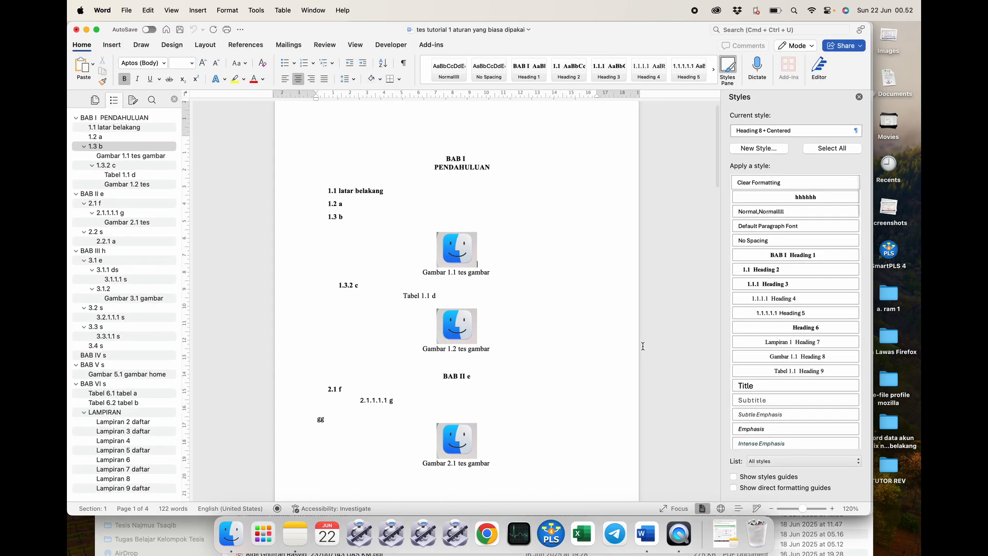